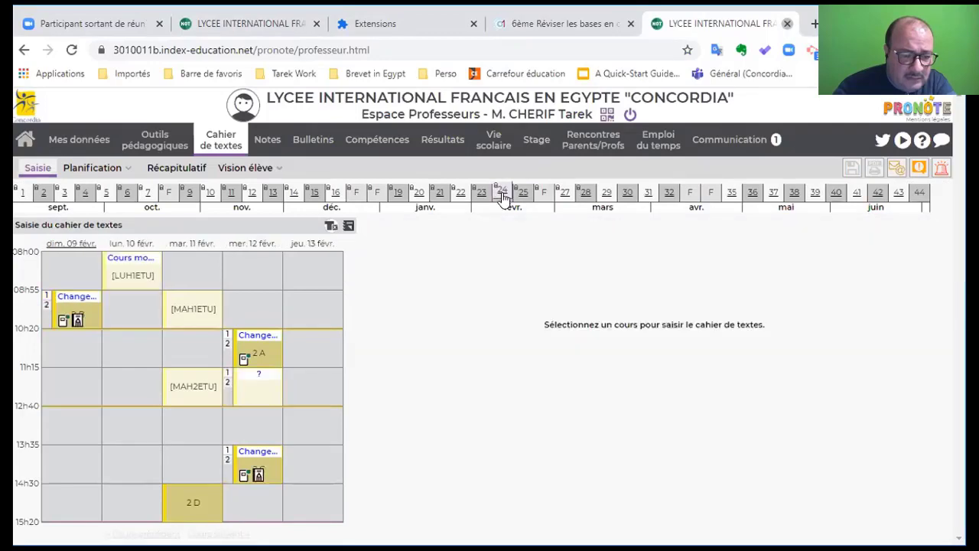
Open the 2 B class session of Sunday 5 January in week 19 for entering its lesson content.
{"action": "left_click", "coordinate": [71, 295]}
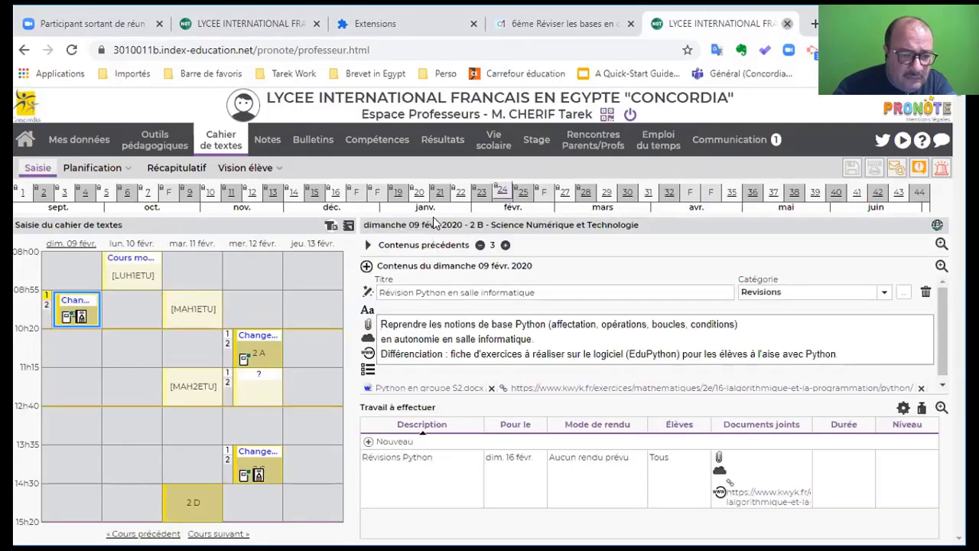
{"action": "left_click", "coordinate": [398, 192]}
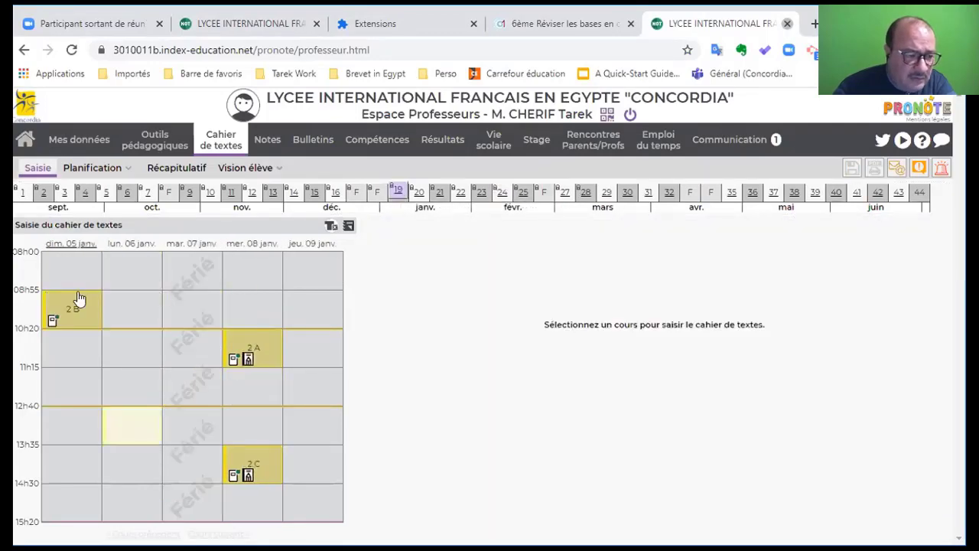
{"action": "left_click", "coordinate": [73, 292]}
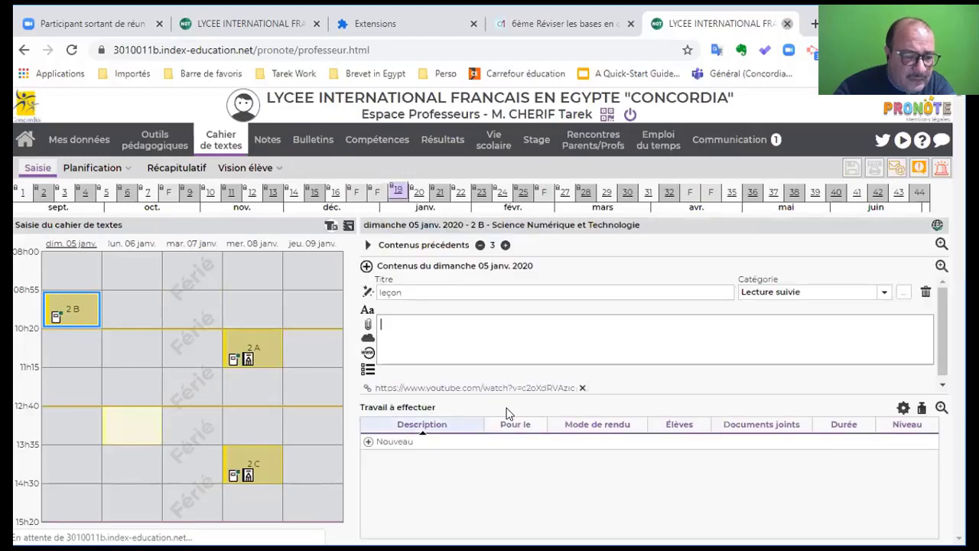
{"action": "left_click", "coordinate": [452, 319]}
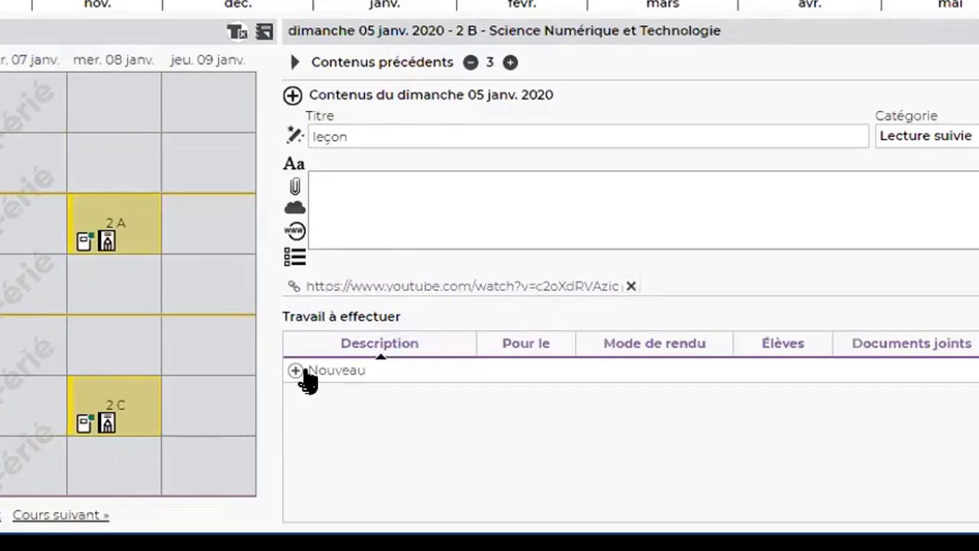
Add a homework entry described as "votre travail" and set its due date to Wednesday 22 January.
{"action": "left_click", "coordinate": [305, 372]}
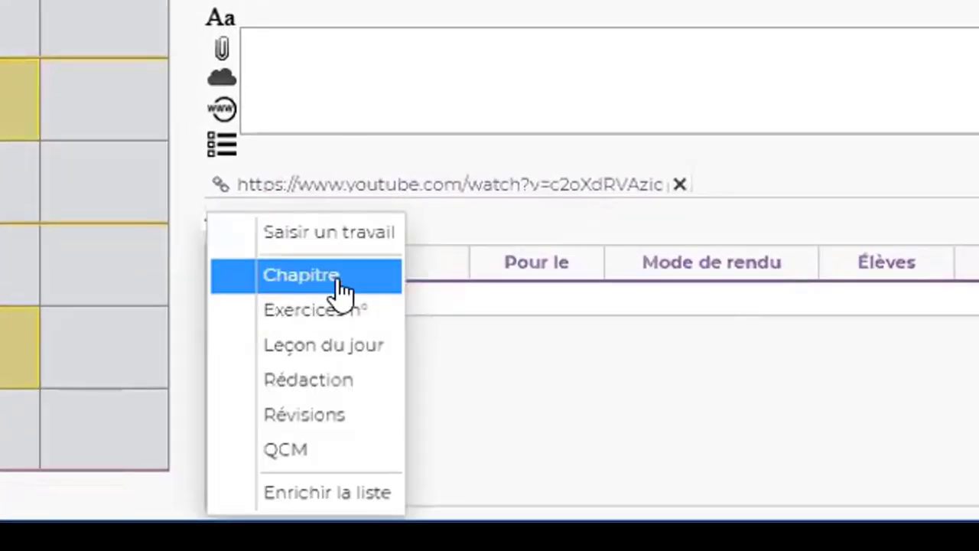
{"action": "left_click", "coordinate": [342, 290]}
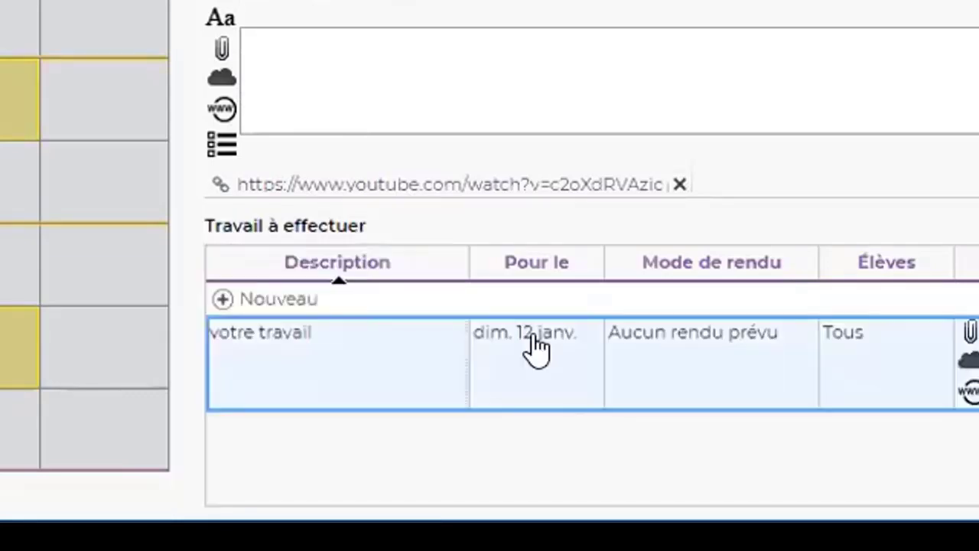
{"action": "left_click", "coordinate": [533, 349]}
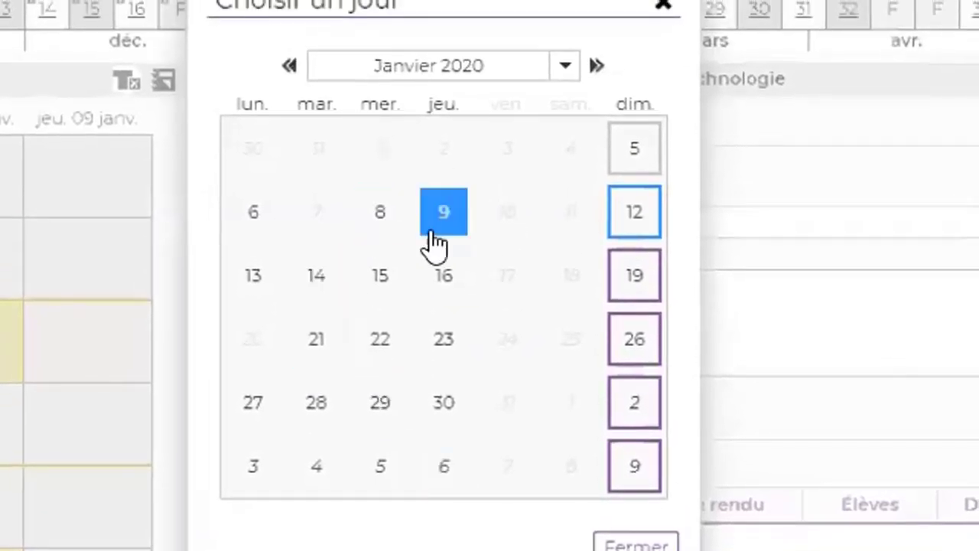
{"action": "left_click", "coordinate": [379, 307]}
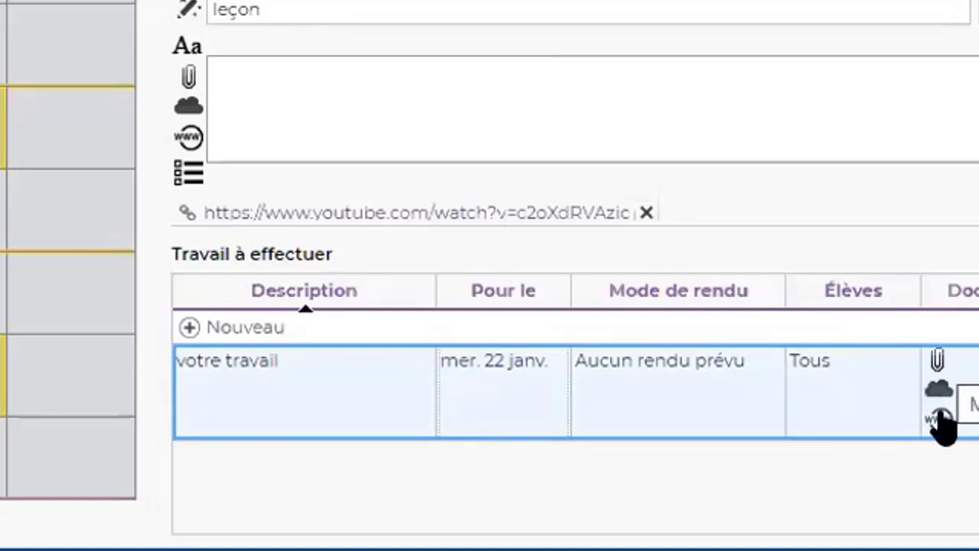
{"action": "left_click", "coordinate": [938, 360]}
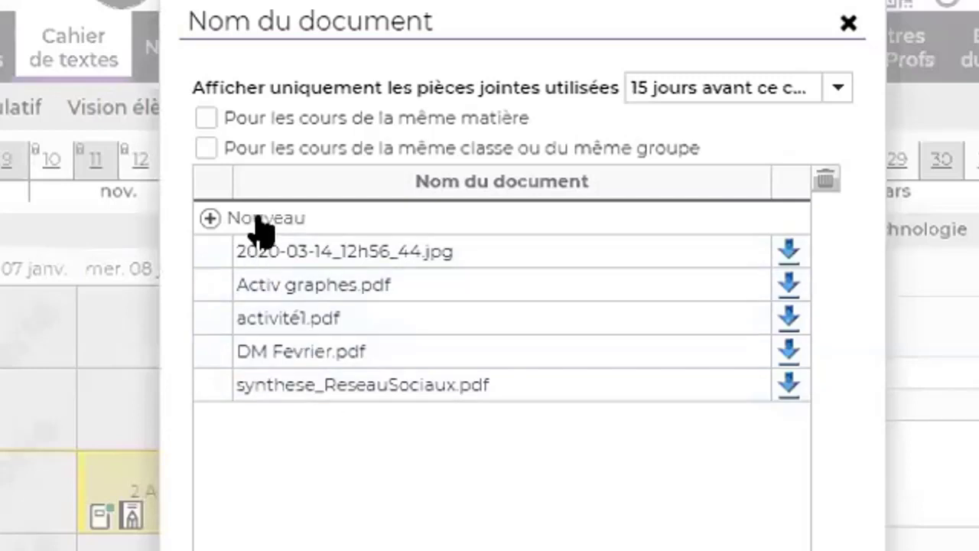
{"action": "left_click", "coordinate": [260, 226]}
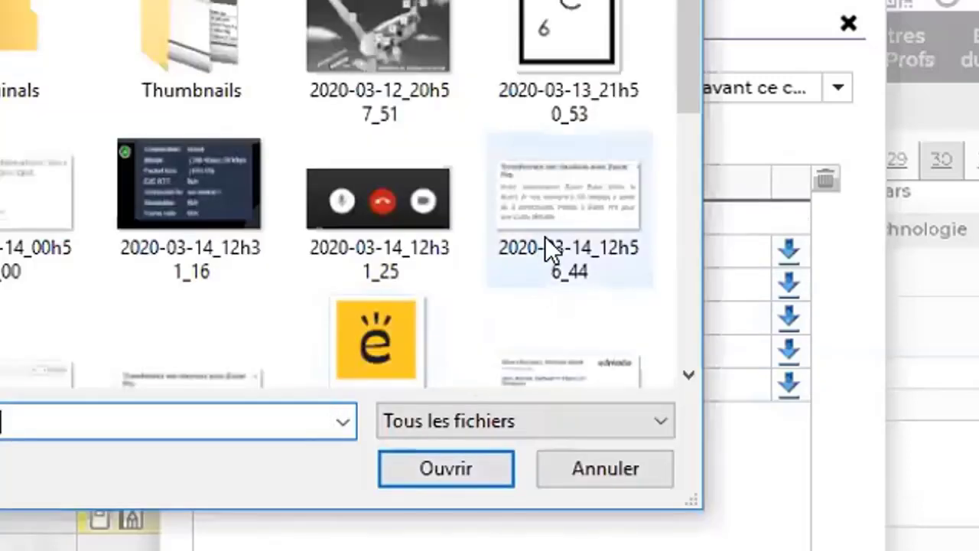
{"action": "left_click", "coordinate": [603, 465]}
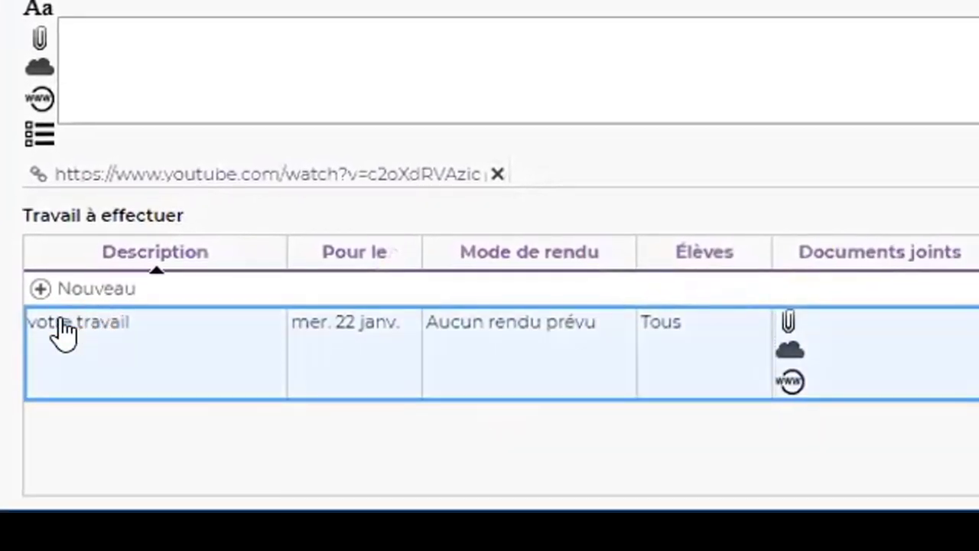
Delete the "votre travail" homework entry from the 2 B session.
{"action": "right_click", "coordinate": [65, 330]}
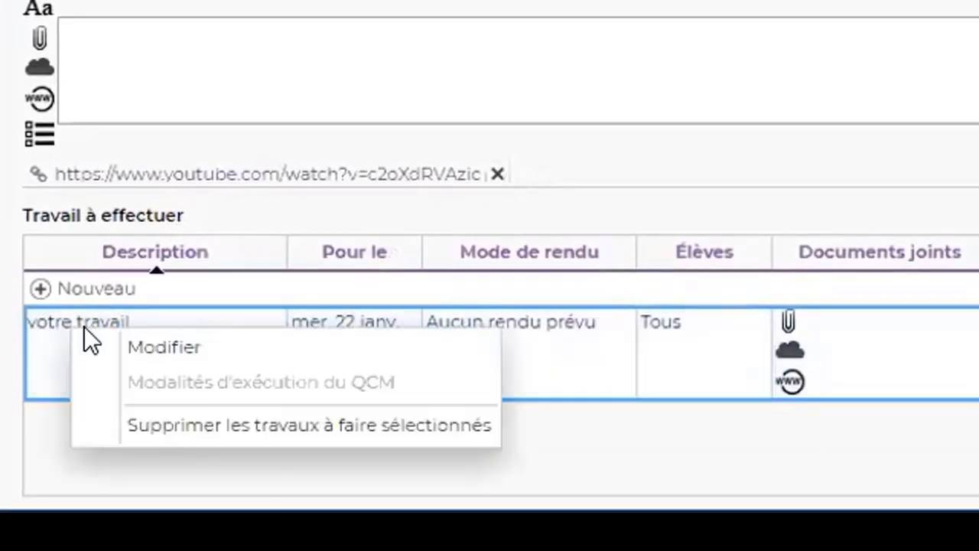
{"action": "left_click", "coordinate": [154, 424]}
{"action": "left_click", "coordinate": [412, 84]}
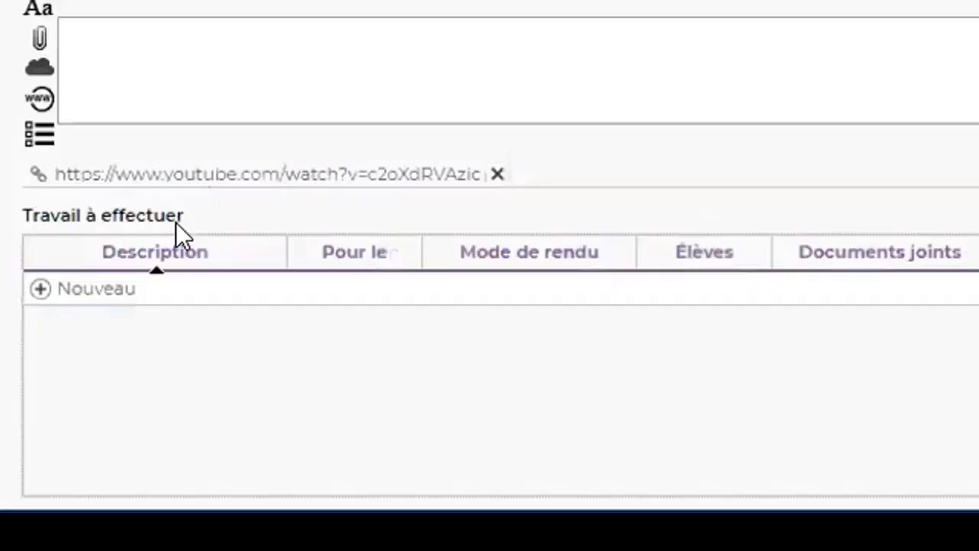
Examine the QCMs that can be assigned as new homework, and close the selection without choosing one.
{"action": "left_click", "coordinate": [91, 288]}
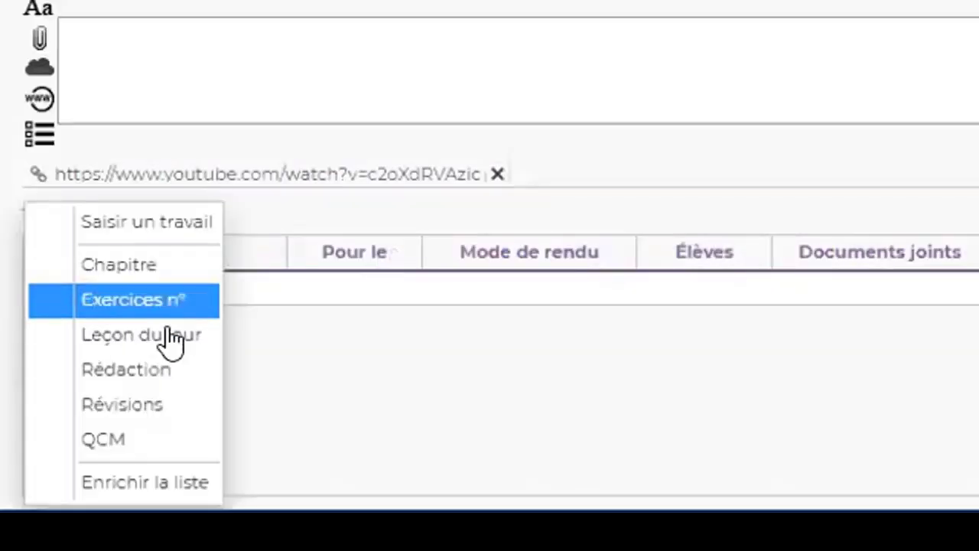
{"action": "left_click", "coordinate": [131, 443]}
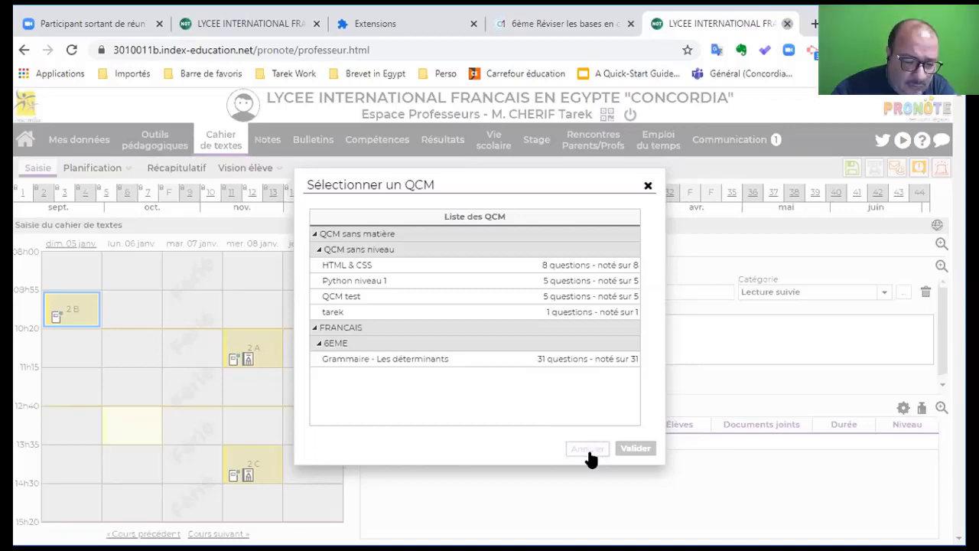
{"action": "left_click", "coordinate": [588, 448]}
{"action": "left_click", "coordinate": [399, 443]}
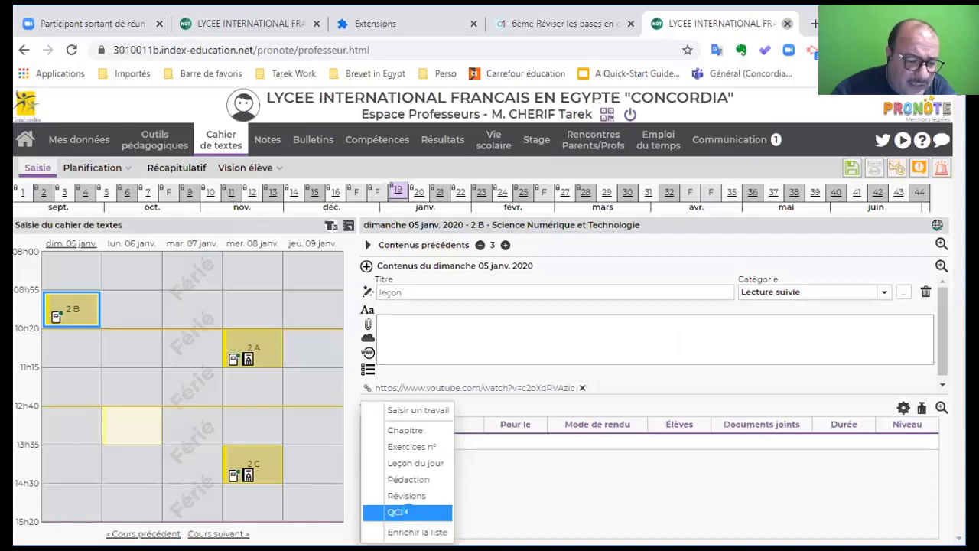
{"action": "left_click", "coordinate": [398, 512]}
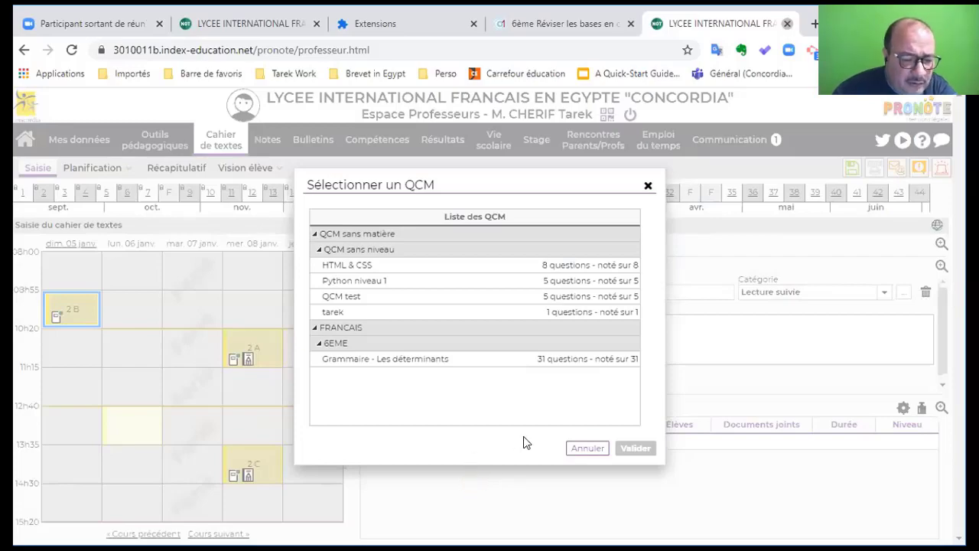
{"action": "left_click", "coordinate": [585, 449]}
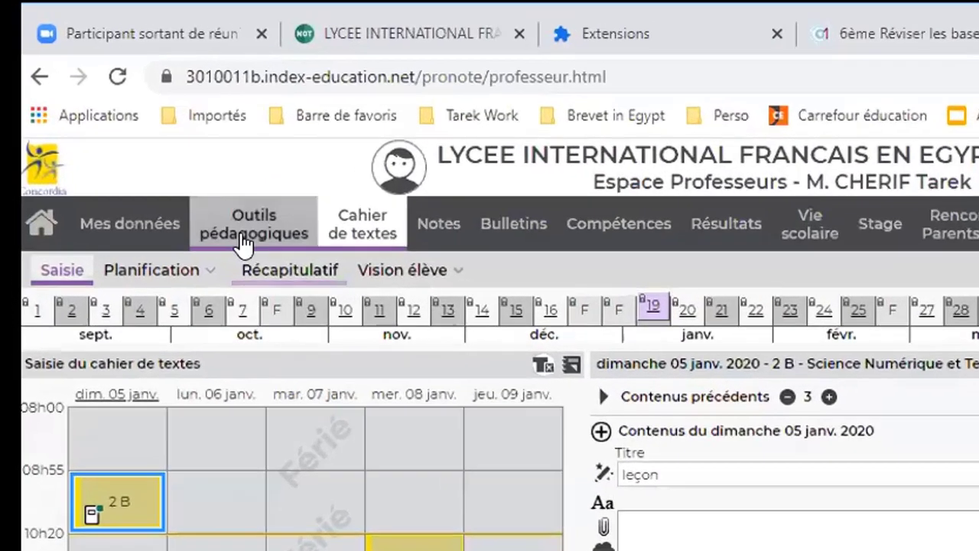
Open the teacher's own QCM list in the teaching tools and look through it.
{"action": "left_click", "coordinate": [148, 145]}
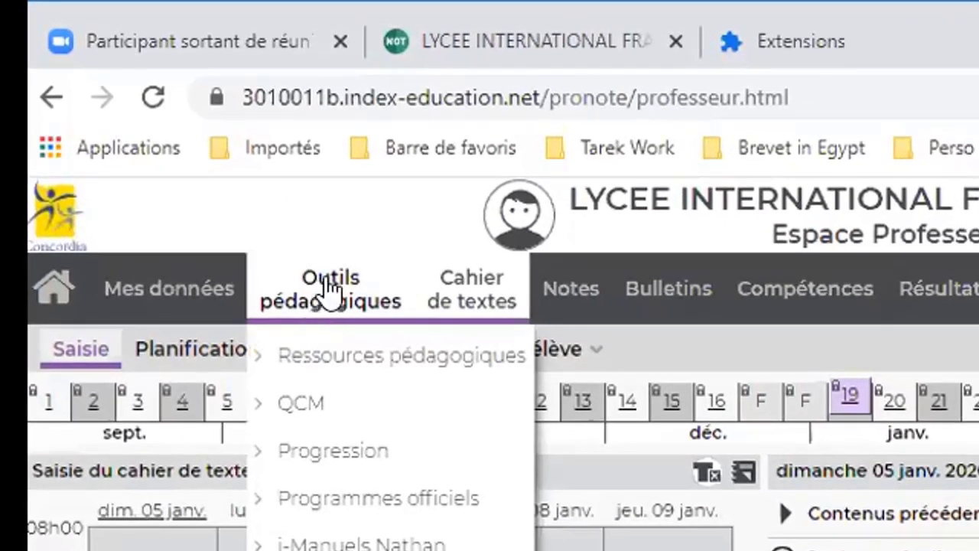
{"action": "left_click", "coordinate": [327, 408]}
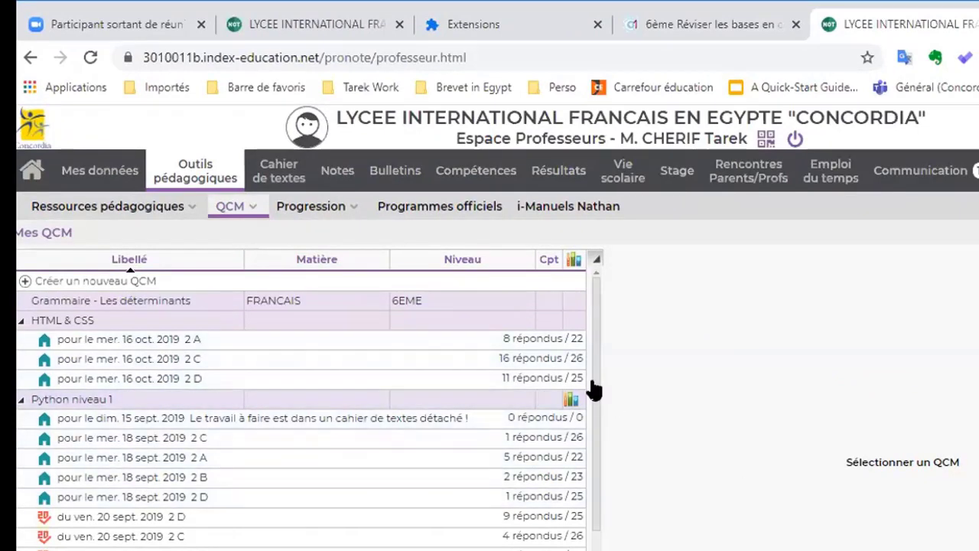
{"action": "left_click_drag", "start_coordinate": [593, 390], "coordinate": [476, 314]}
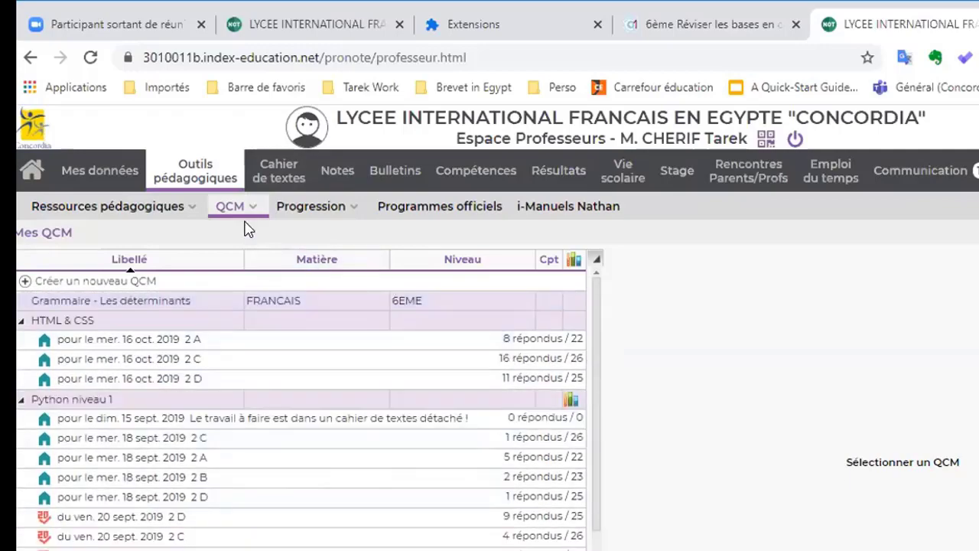
{"action": "mouse_move", "coordinate": [255, 213]}
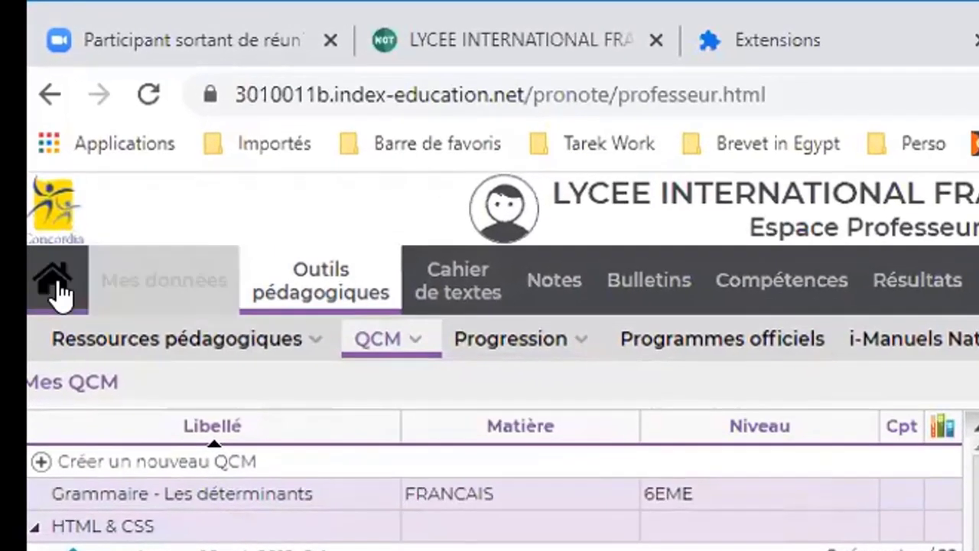
Return to the home page and reopen the QCM section of the teaching tools.
{"action": "left_click", "coordinate": [57, 288]}
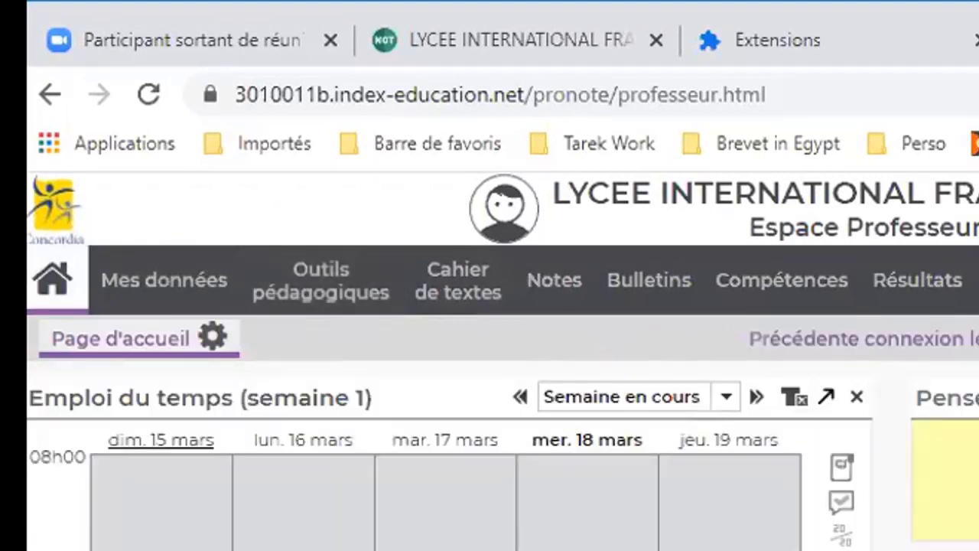
{"action": "mouse_move", "coordinate": [310, 304]}
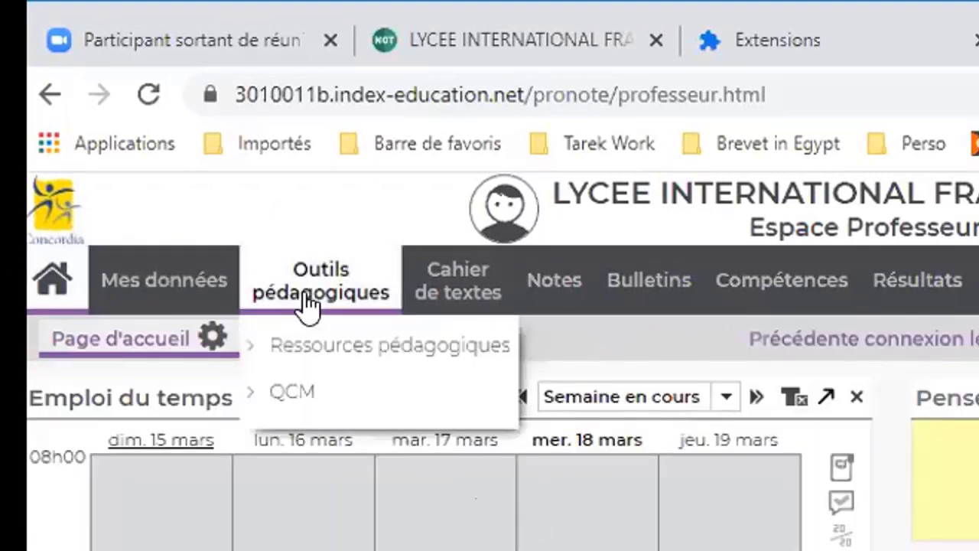
{"action": "left_click", "coordinate": [306, 392]}
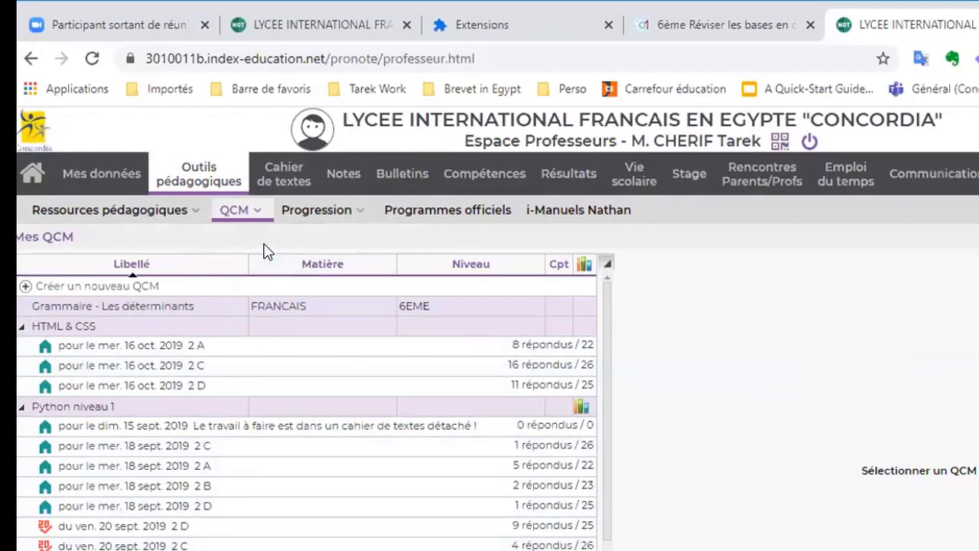
Open the Nathan QCM library, collapse the French 3EME level, and browse the quizzes by subject and level.
{"action": "mouse_move", "coordinate": [256, 218]}
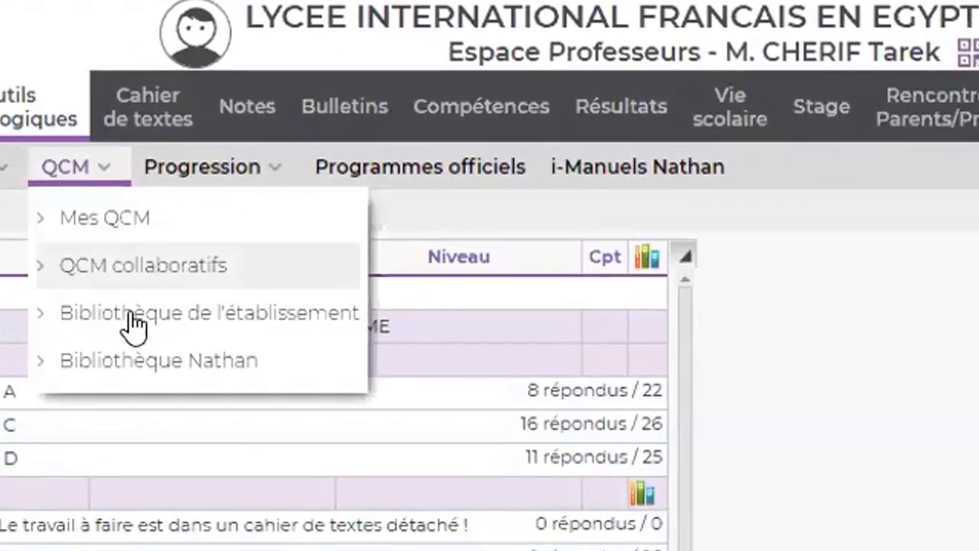
{"action": "left_click", "coordinate": [185, 365]}
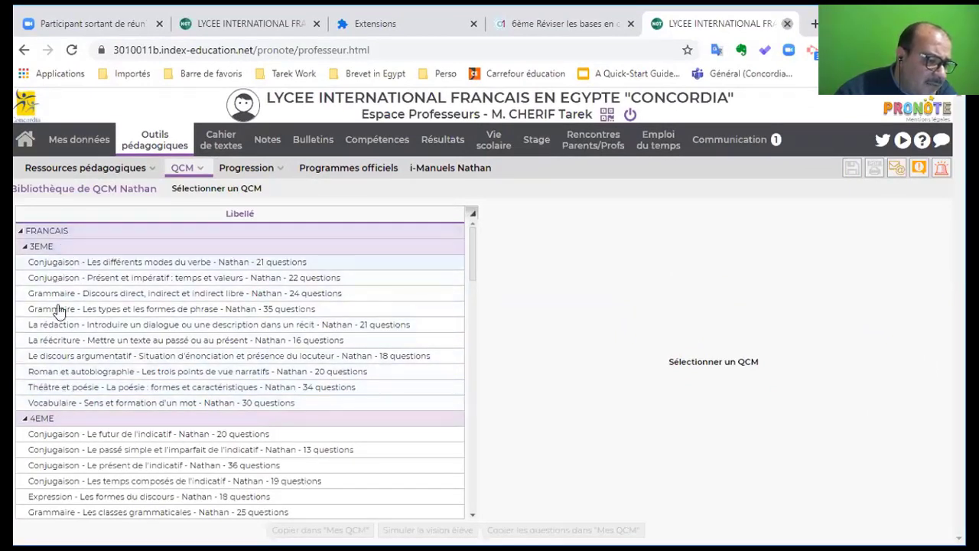
{"action": "left_click", "coordinate": [462, 255]}
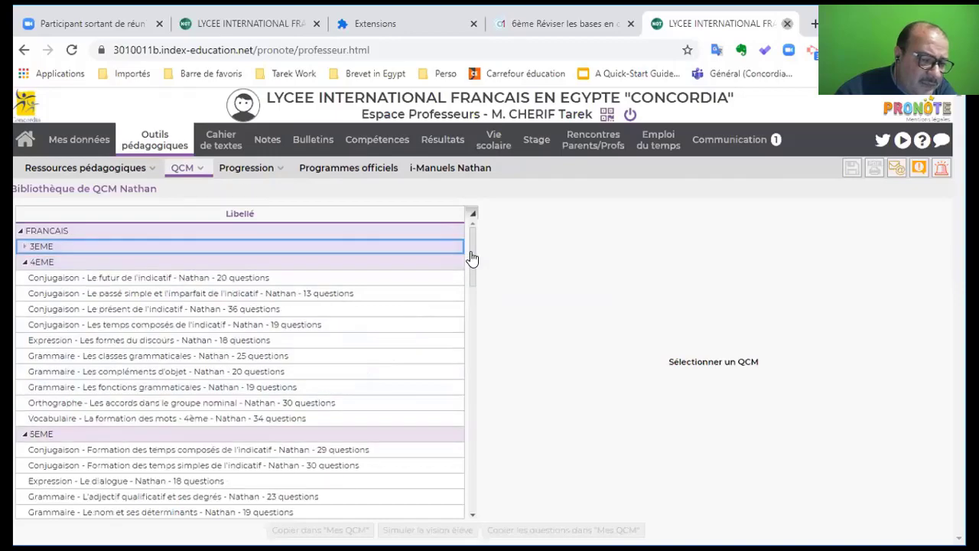
{"action": "left_click_drag", "start_coordinate": [472, 258], "coordinate": [467, 492]}
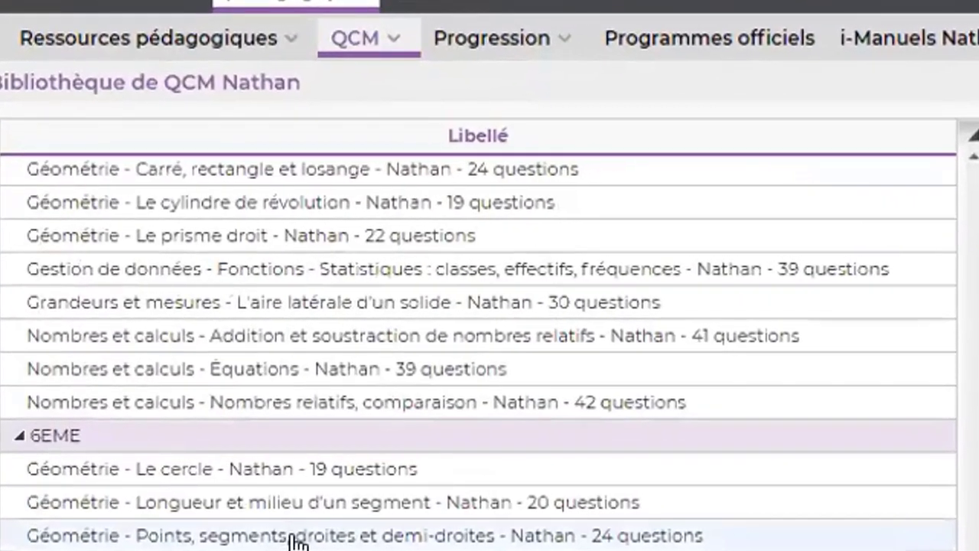
{"action": "scroll", "coordinate": [154, 402], "scroll_direction": "up", "scroll_amount": 5}
{"action": "scroll", "coordinate": [295, 542], "scroll_direction": "up", "scroll_amount": 5}
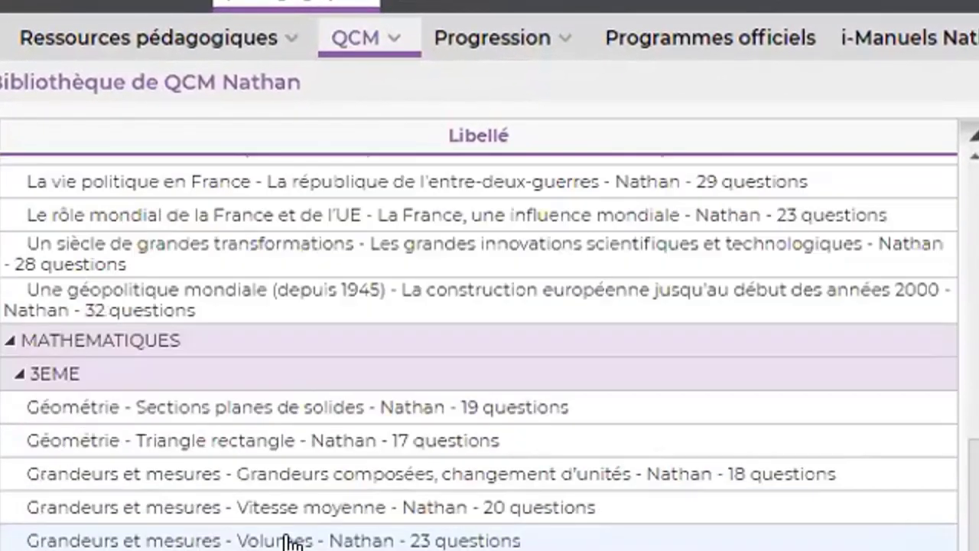
{"action": "scroll", "coordinate": [295, 542], "scroll_direction": "up", "scroll_amount": 10}
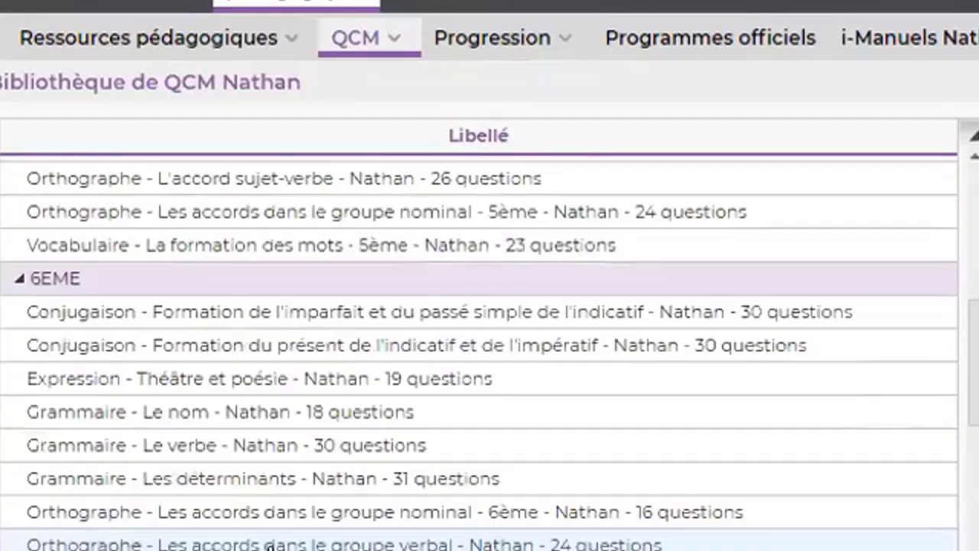
{"action": "scroll", "coordinate": [272, 544], "scroll_direction": "up", "scroll_amount": 5}
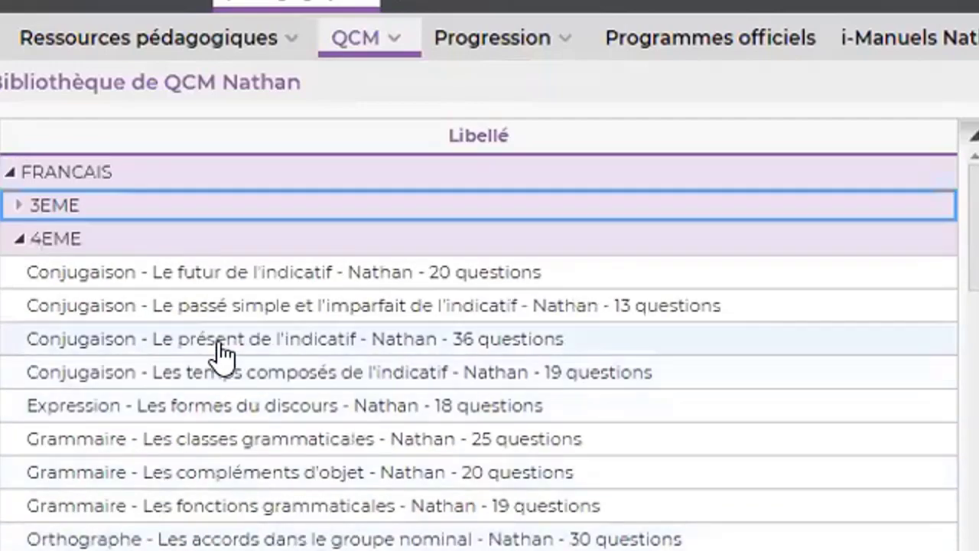
Open the 4EME French quiz "Conjugaison - Le présent de l'indicatif" and review its questions.
{"action": "left_click", "coordinate": [217, 339]}
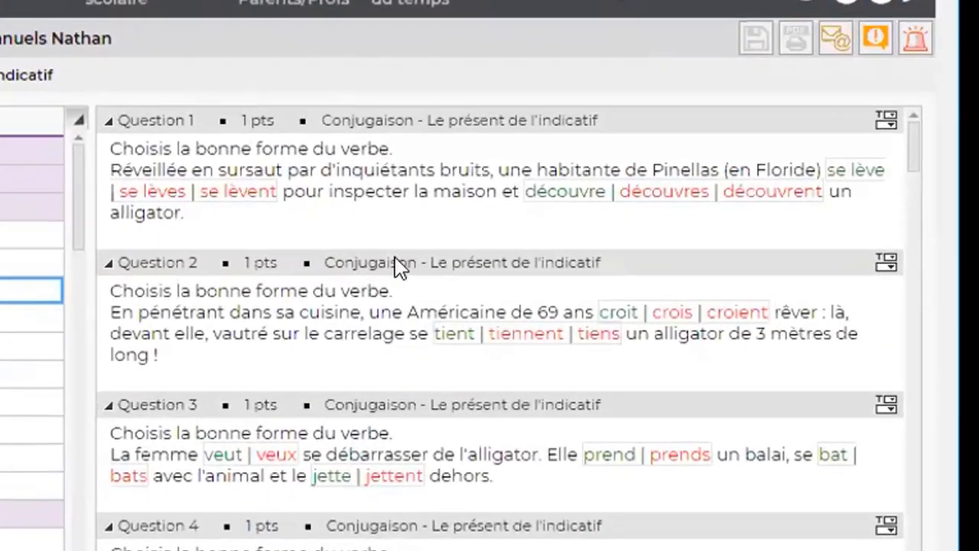
{"action": "scroll", "coordinate": [916, 164], "scroll_direction": "down", "scroll_amount": 20}
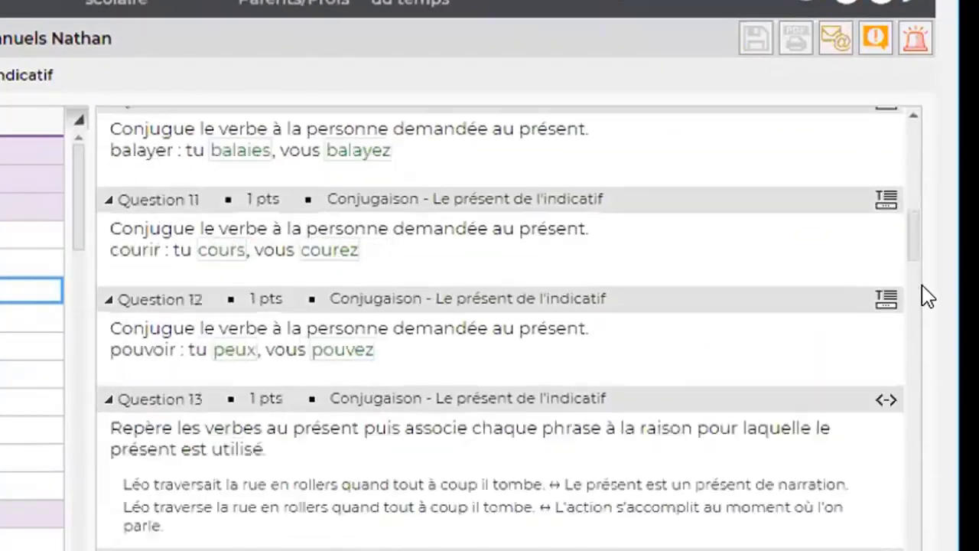
{"action": "scroll", "coordinate": [913, 402], "scroll_direction": "up", "scroll_amount": 20}
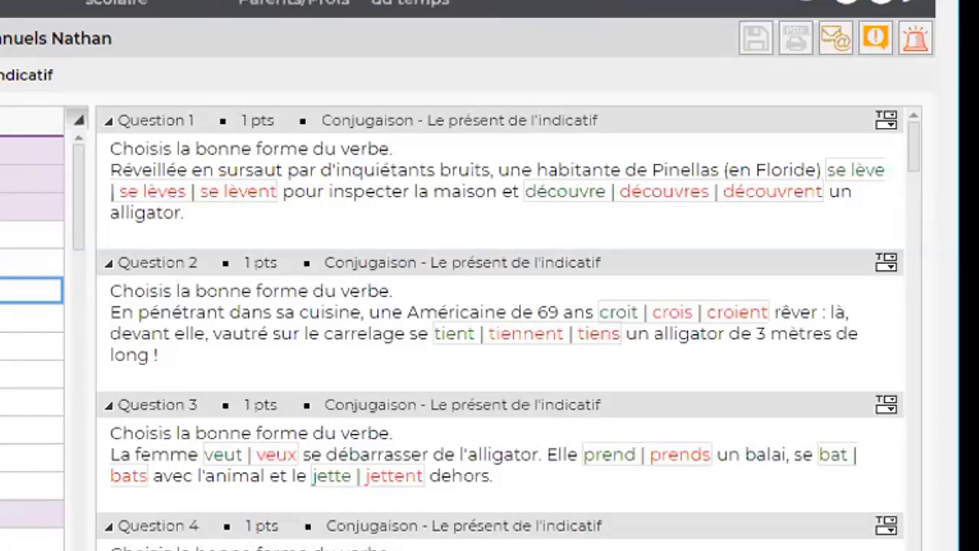
Reopen the Nathan QCM library and copy the French 3EME quiz "La réécriture - Mettre un texte au passé ou au présent" into "Mes QCM".
{"action": "left_click", "coordinate": [201, 168]}
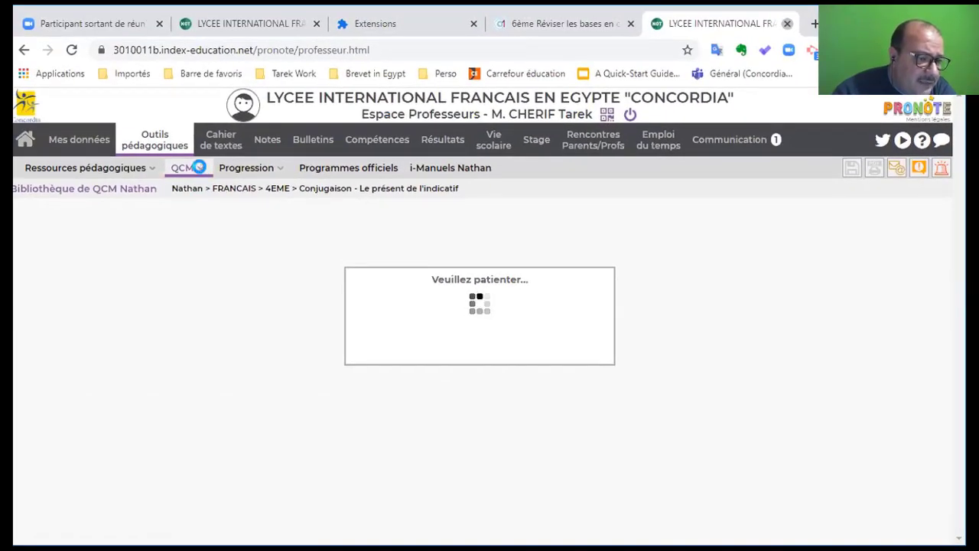
{"action": "mouse_move", "coordinate": [202, 173]}
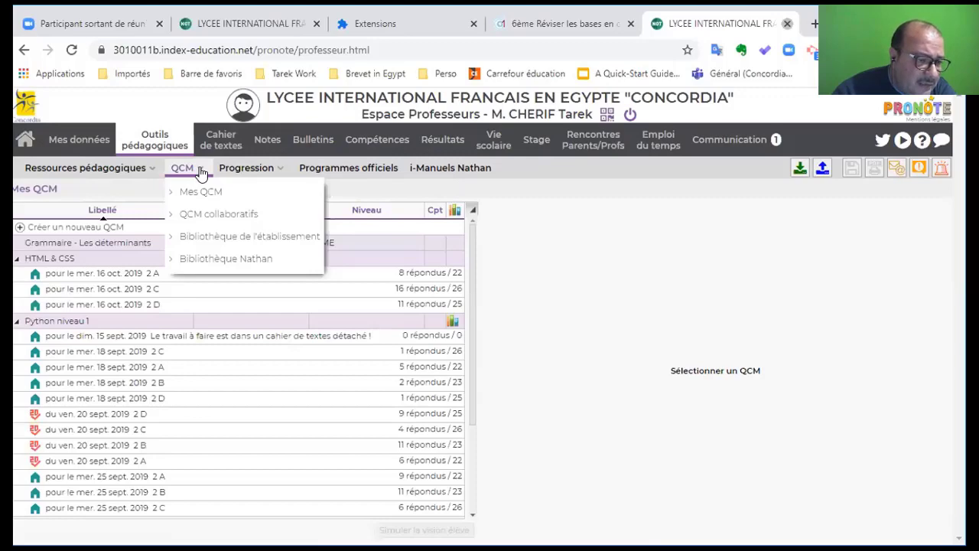
{"action": "left_click", "coordinate": [210, 260]}
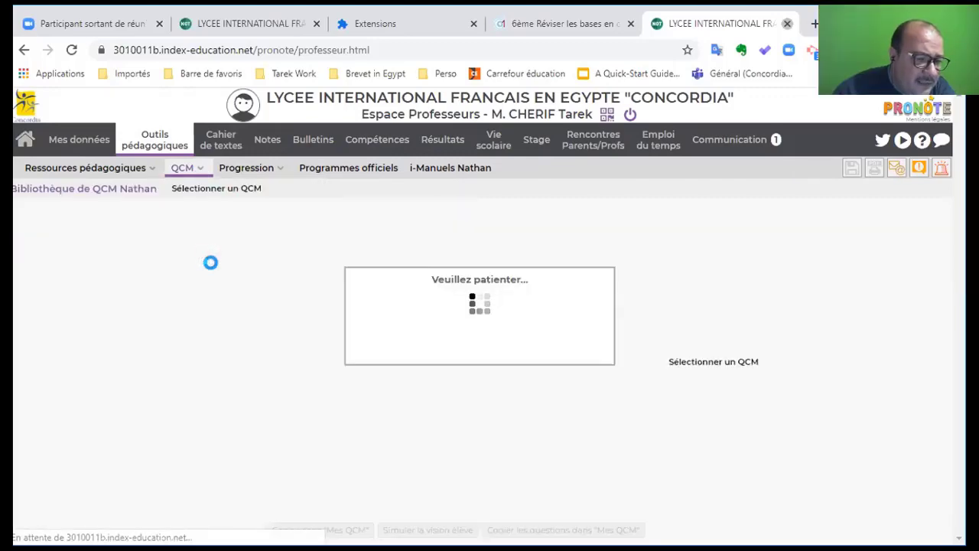
{"action": "left_click", "coordinate": [191, 339]}
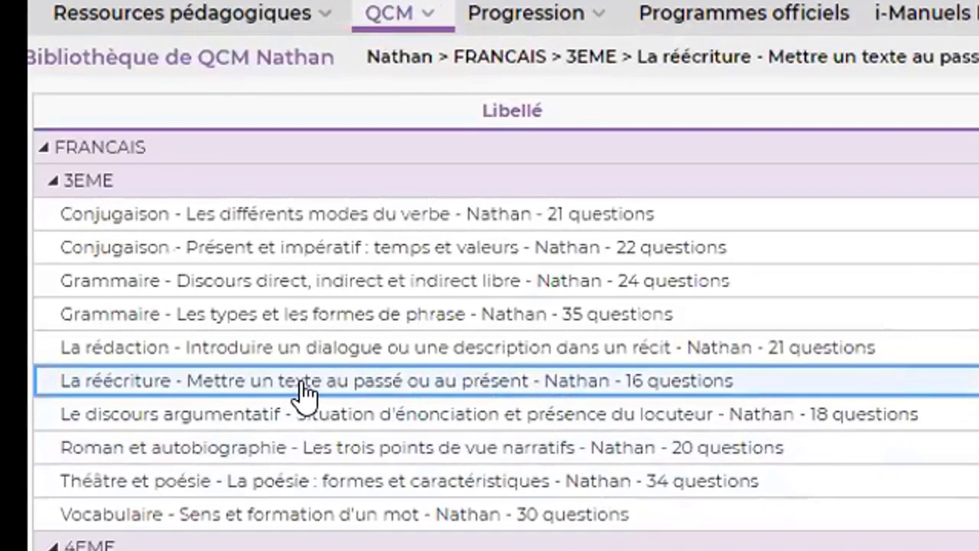
{"action": "right_click", "coordinate": [305, 396]}
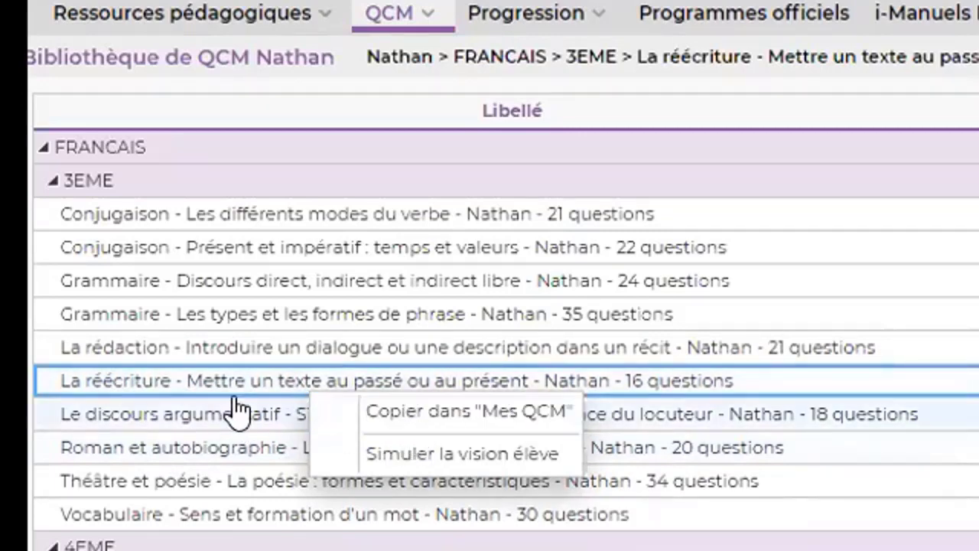
{"action": "left_click", "coordinate": [337, 409]}
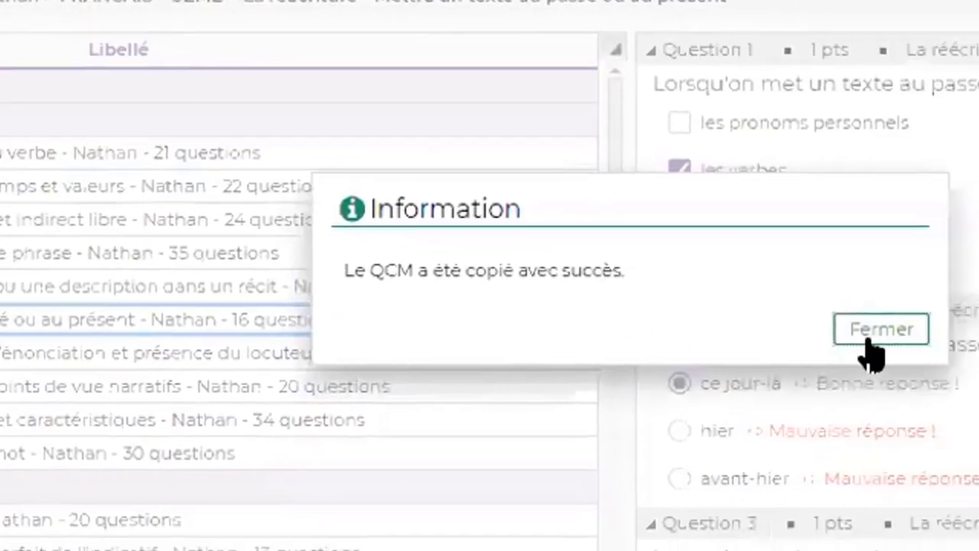
{"action": "left_click", "coordinate": [868, 329]}
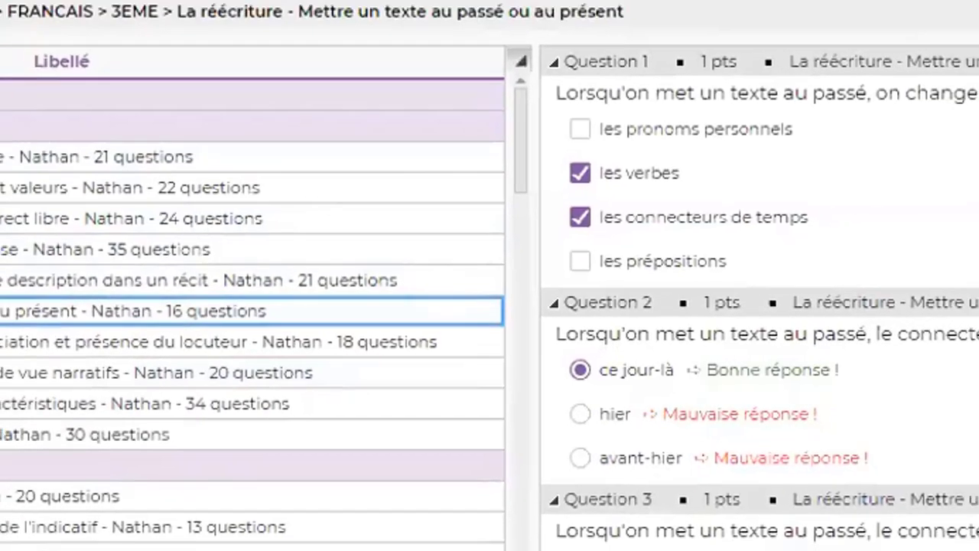
Return to the home page and open the class textbook for the 2 B lesson of Sunday 15 March.
{"action": "left_click", "coordinate": [25, 140]}
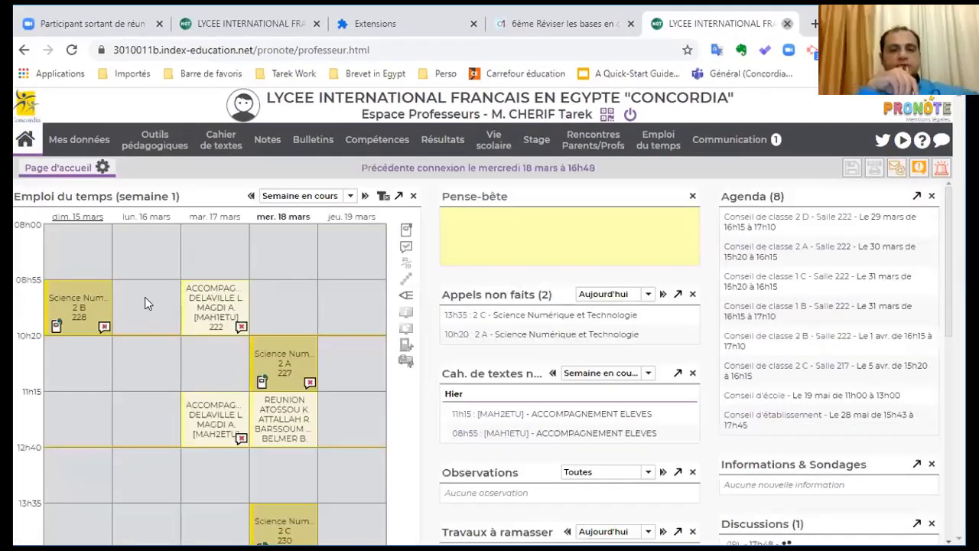
{"action": "left_click", "coordinate": [85, 305]}
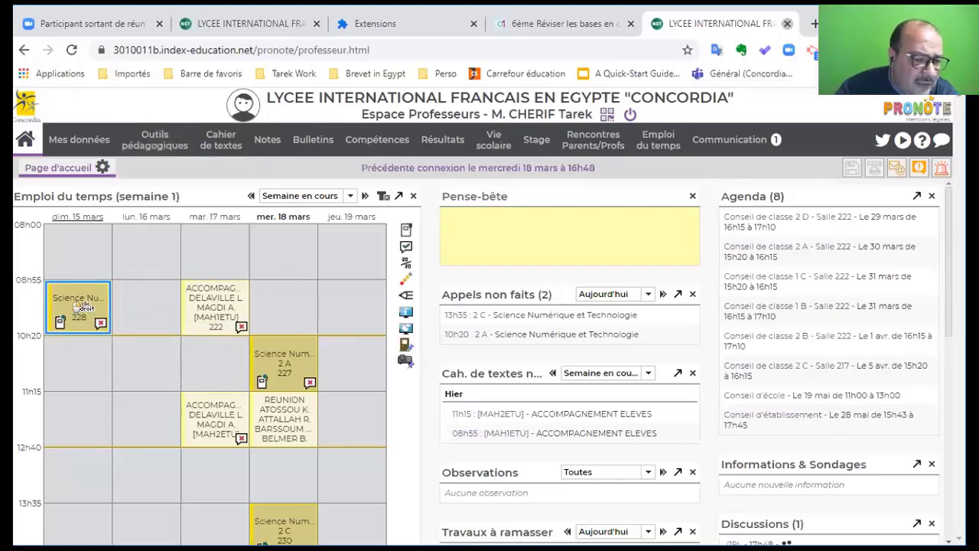
{"action": "left_click", "coordinate": [406, 229]}
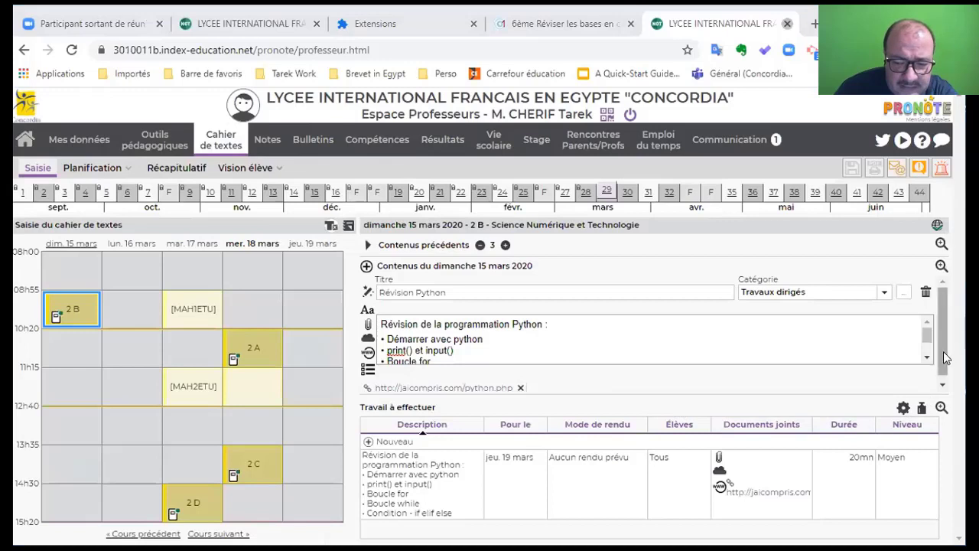
{"action": "scroll", "coordinate": [946, 358], "scroll_direction": "down", "scroll_amount": 1}
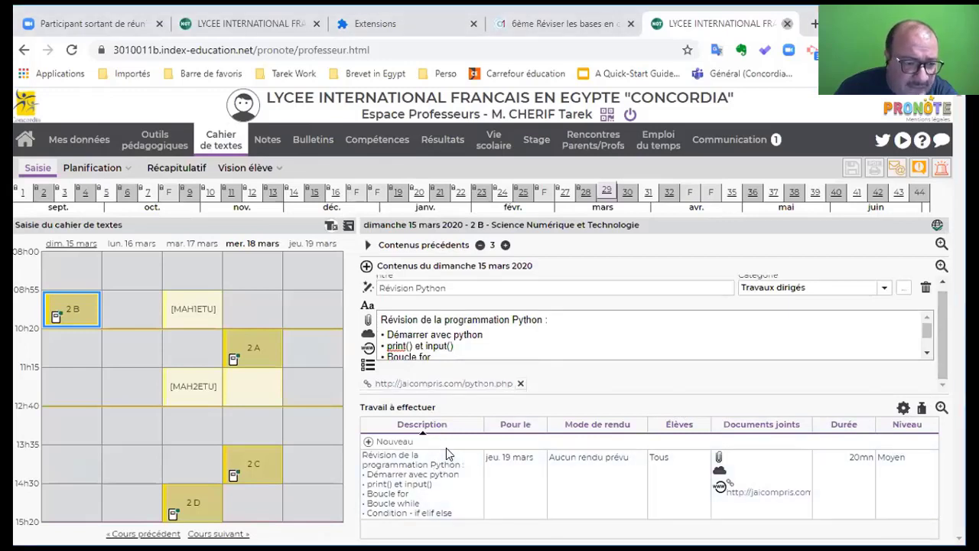
{"action": "left_click", "coordinate": [370, 443]}
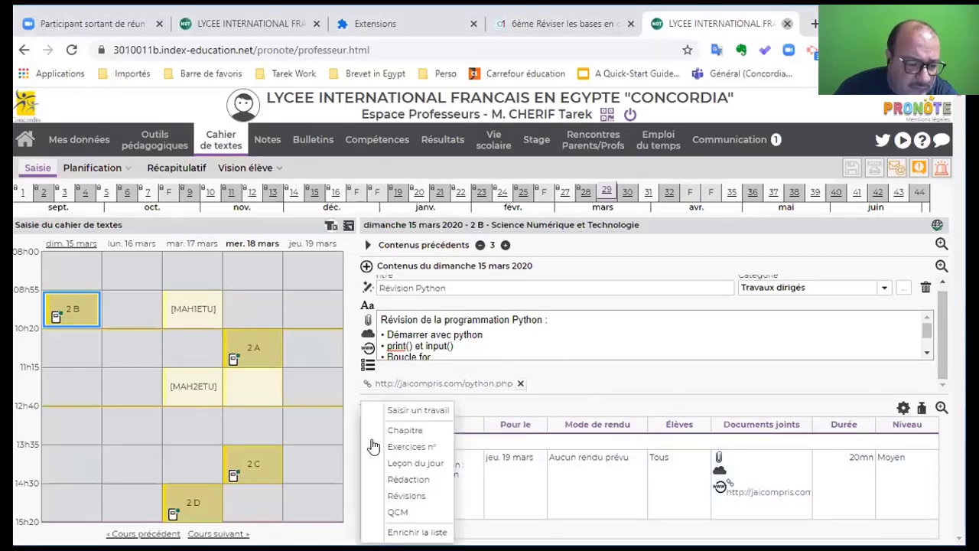
{"action": "left_click", "coordinate": [393, 510]}
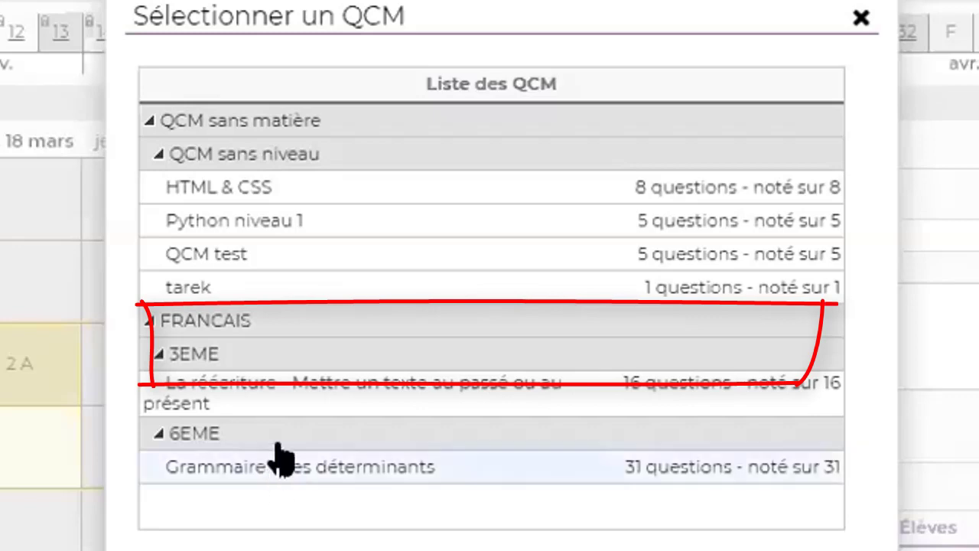
{"action": "left_click", "coordinate": [291, 409]}
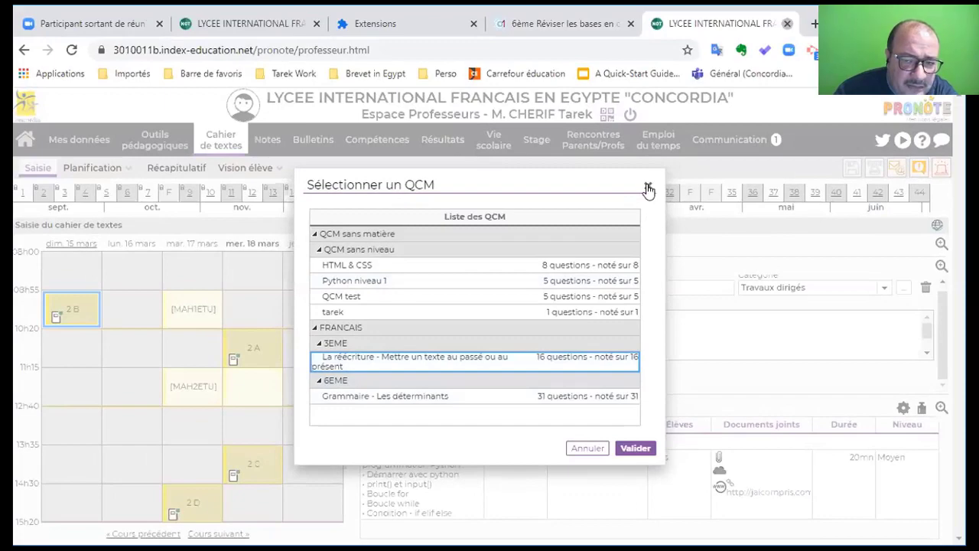
{"action": "left_click", "coordinate": [648, 189]}
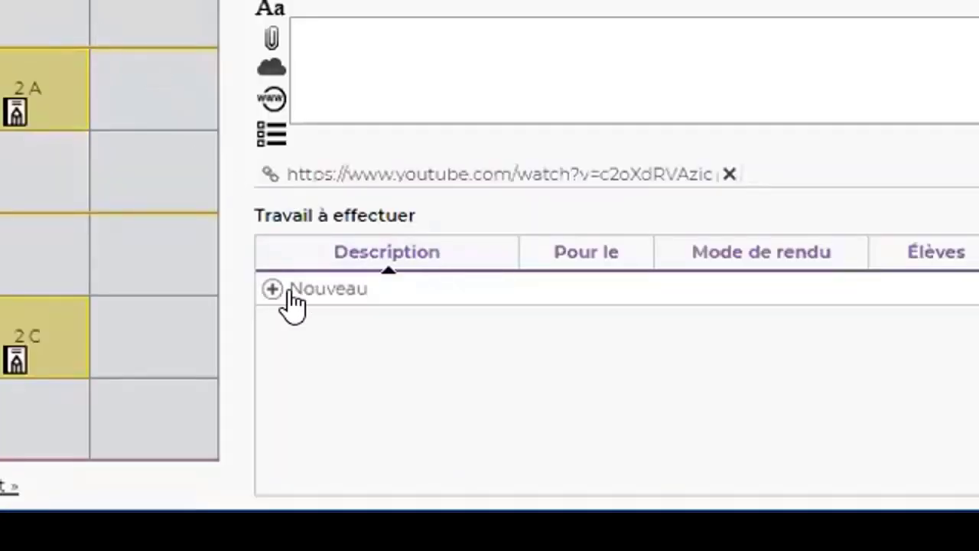
Add the QCM "La réécriture - Mettre un texte au passé ou au présent" as homework for the 5 January 2 B lesson, due Thursday 23 January.
{"action": "left_click", "coordinate": [295, 300]}
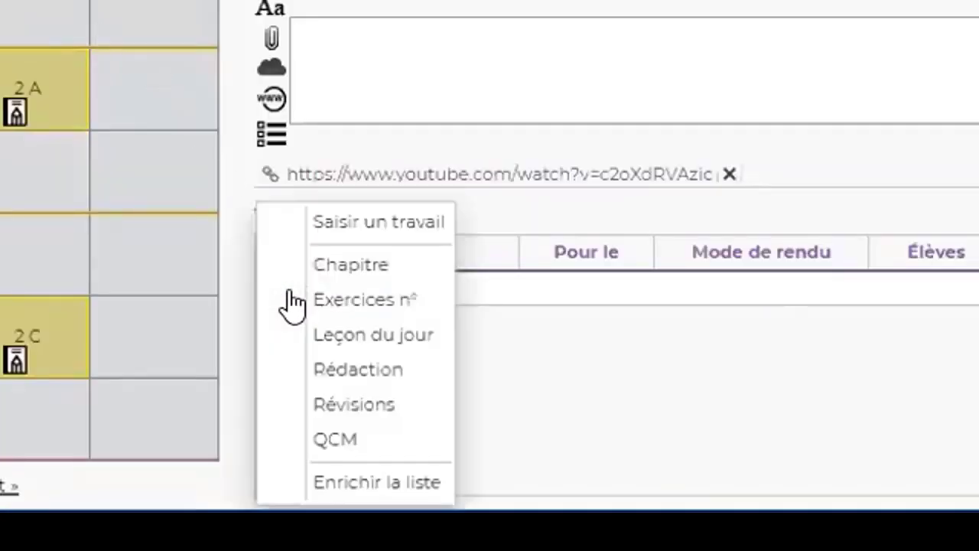
{"action": "left_click", "coordinate": [354, 443]}
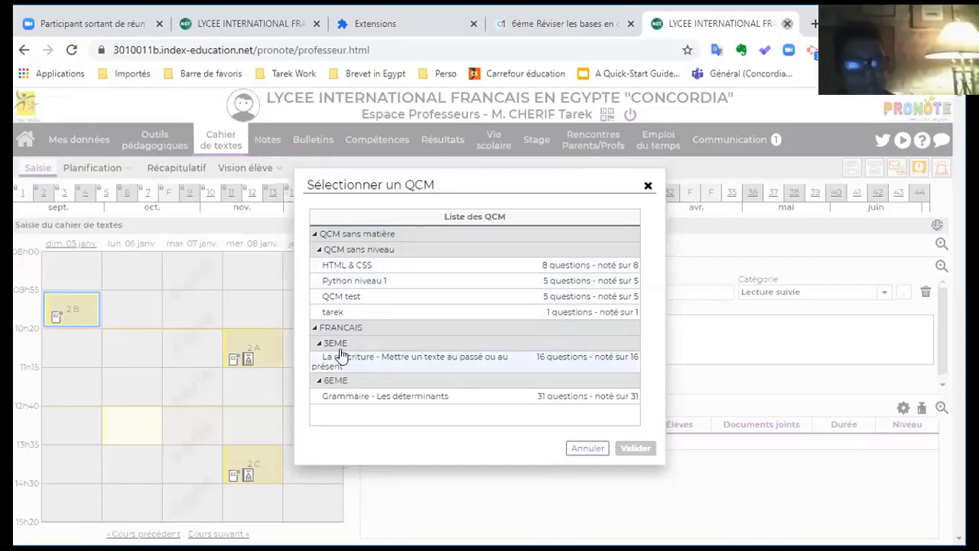
{"action": "left_click", "coordinate": [371, 366]}
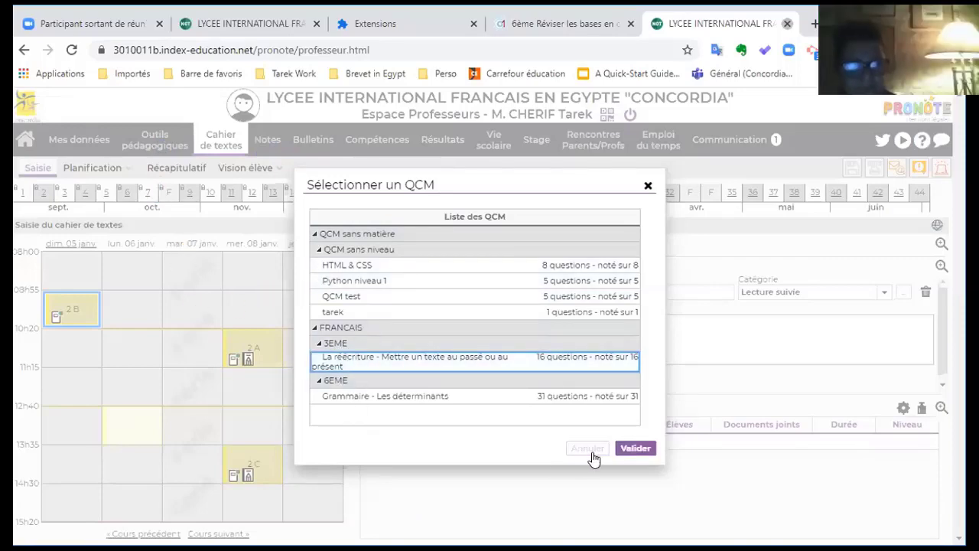
{"action": "left_click", "coordinate": [635, 448]}
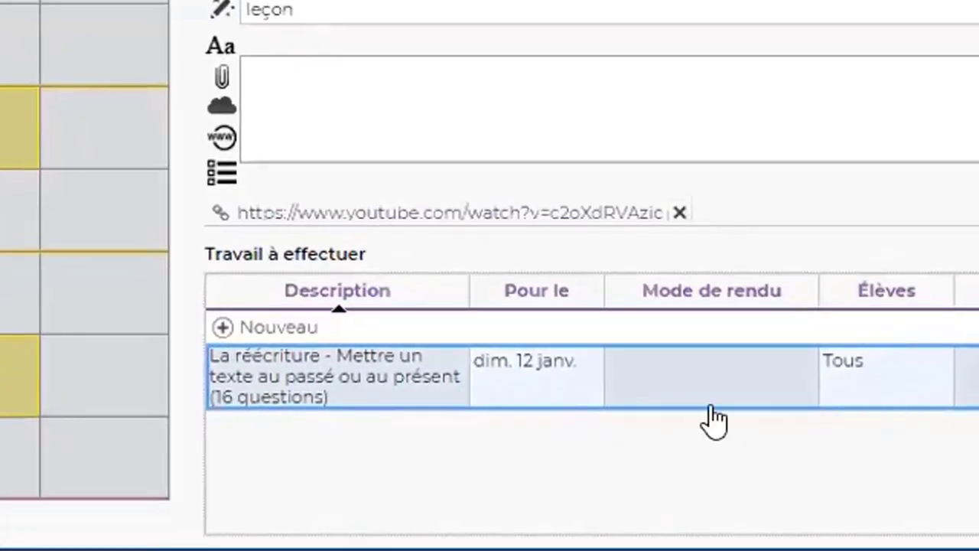
{"action": "left_click", "coordinate": [548, 375]}
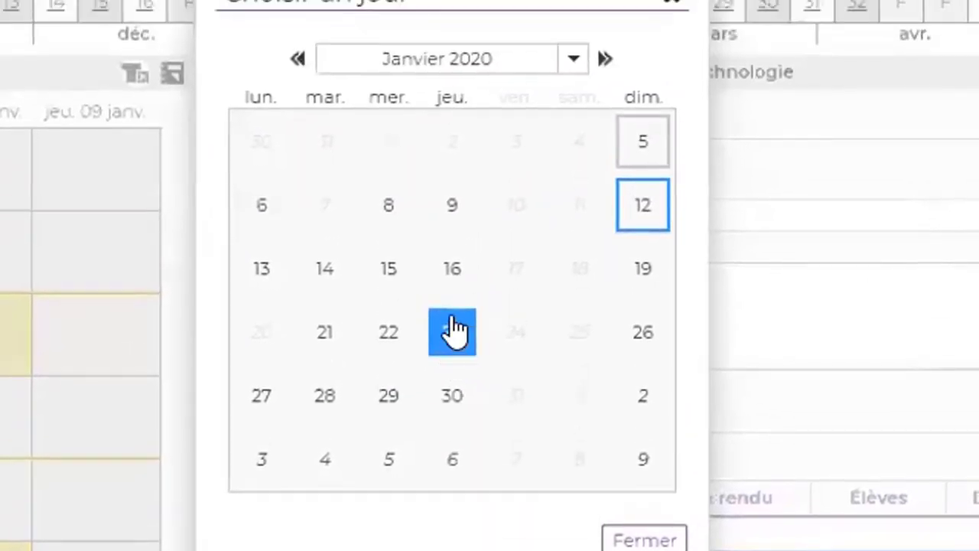
{"action": "left_click", "coordinate": [453, 332]}
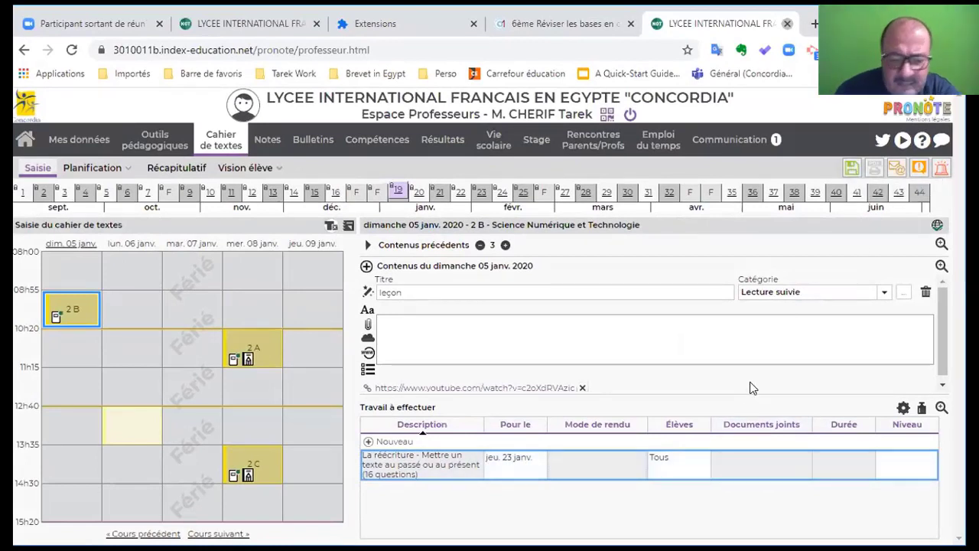
In the assigned QCM's execution settings, choose "Sans corrigé", shuffle all questions randomly for each student, and shuffle the proposed answers.
{"action": "right_click", "coordinate": [461, 464]}
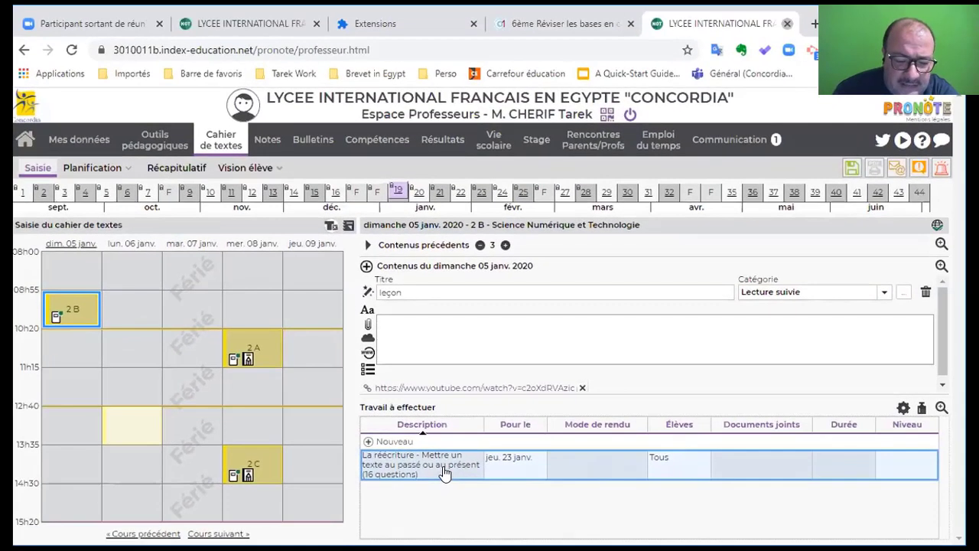
{"action": "right_click", "coordinate": [486, 394]}
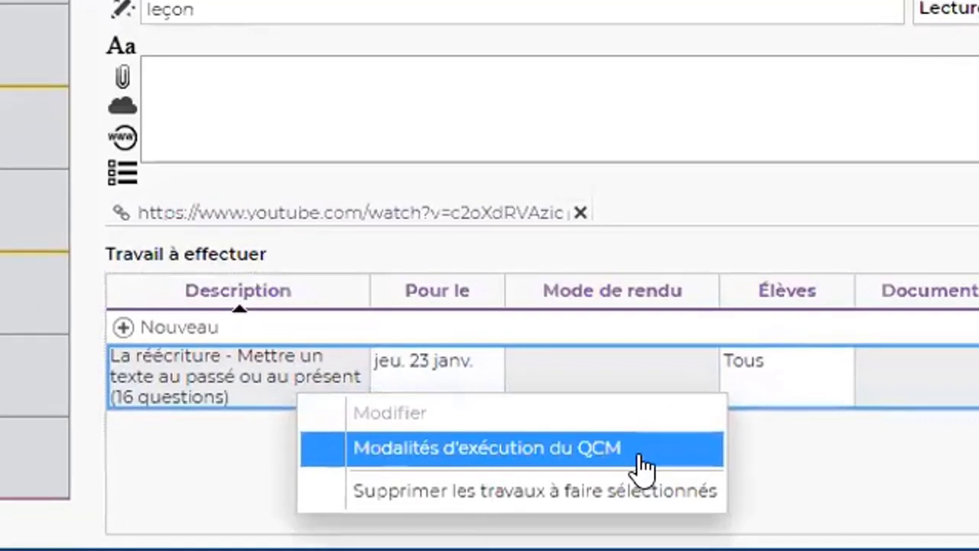
{"action": "left_click", "coordinate": [643, 463]}
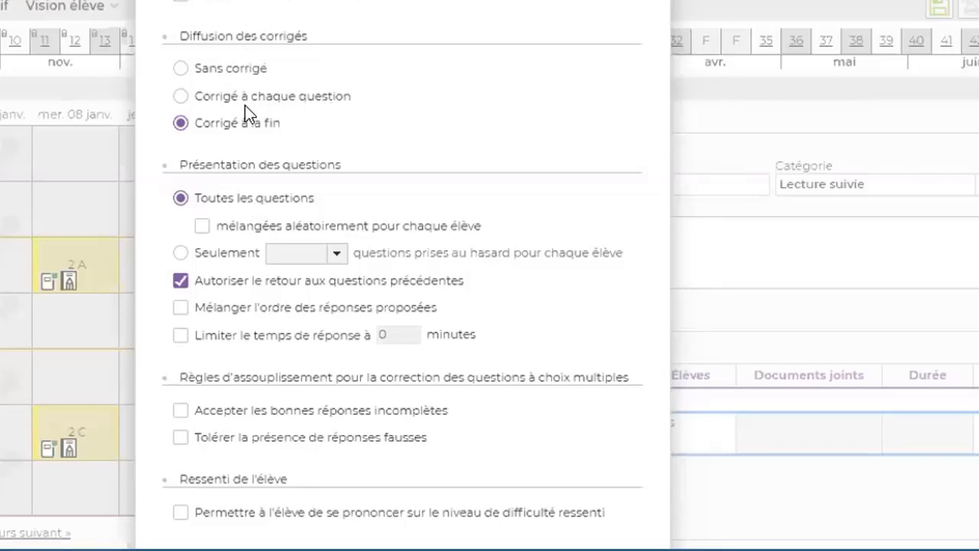
{"action": "left_click", "coordinate": [221, 73]}
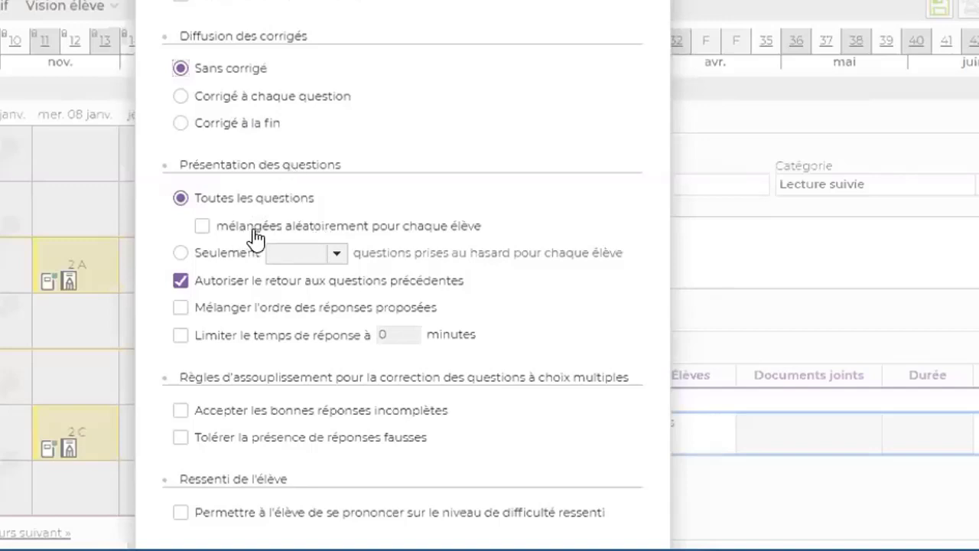
{"action": "left_click", "coordinate": [204, 228]}
{"action": "left_click", "coordinate": [248, 314]}
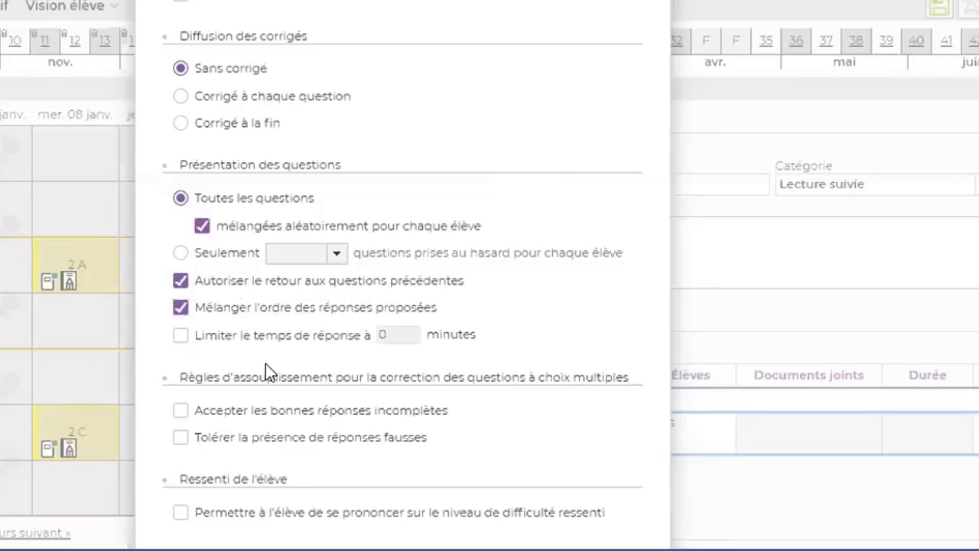
Limit the QCM response time to 1 minute and disallow returning to previous questions.
{"action": "left_click", "coordinate": [336, 338]}
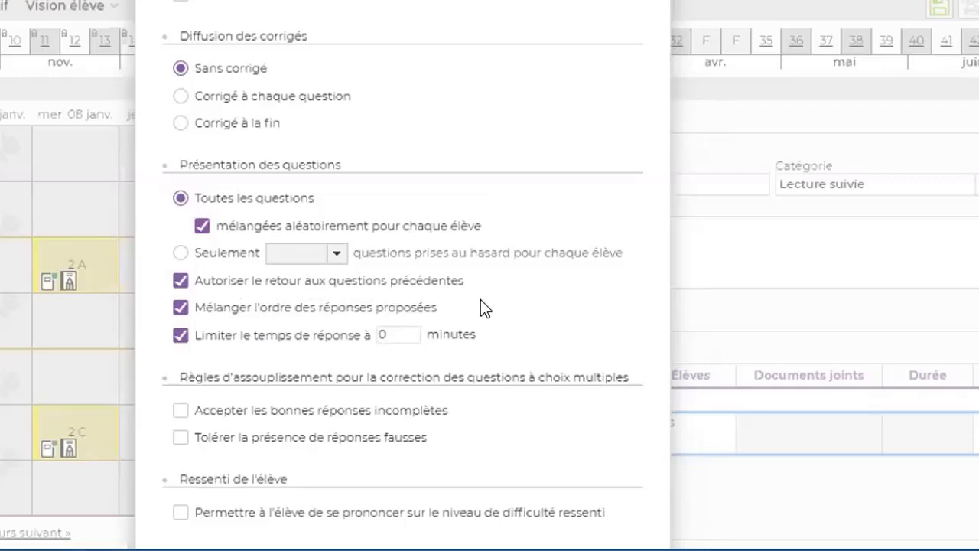
{"action": "key", "text": "BackSpace"}
{"action": "type", "text": "1"}
{"action": "scroll", "coordinate": [452, 390], "scroll_direction": "down", "scroll_amount": 2}
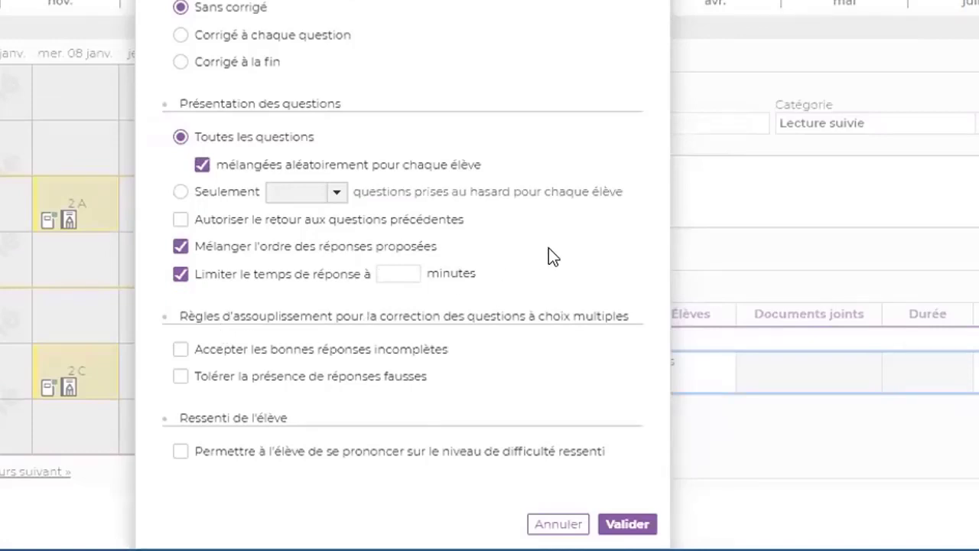
{"action": "type", "text": "0"}
{"action": "type", "text": "5"}
{"action": "key", "text": "BackSpace"}
{"action": "key", "text": "BackSpace"}
{"action": "type", "text": "1"}
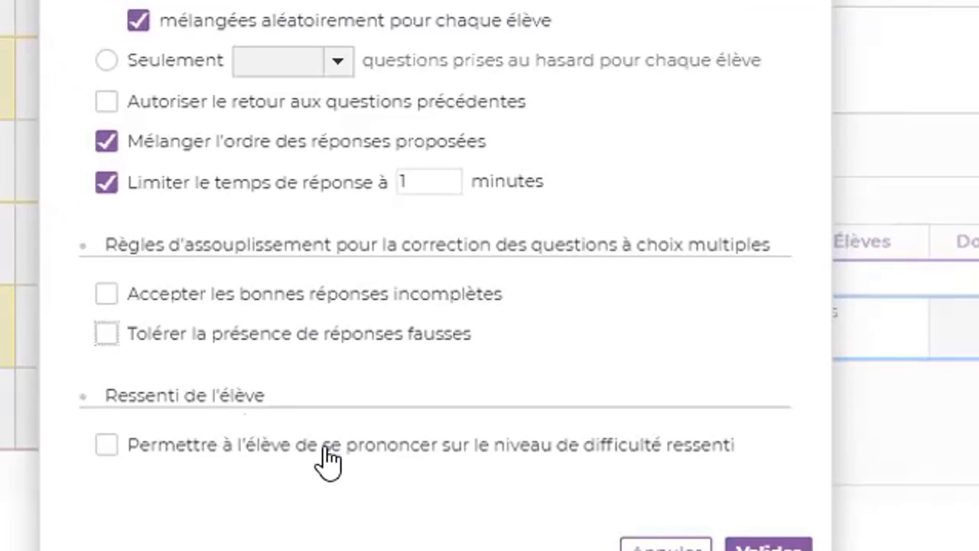
Leave the student difficulty rating option off, validate the QCM execution settings, and save the textbook entry.
{"action": "left_click", "coordinate": [162, 450]}
{"action": "left_click", "coordinate": [164, 451]}
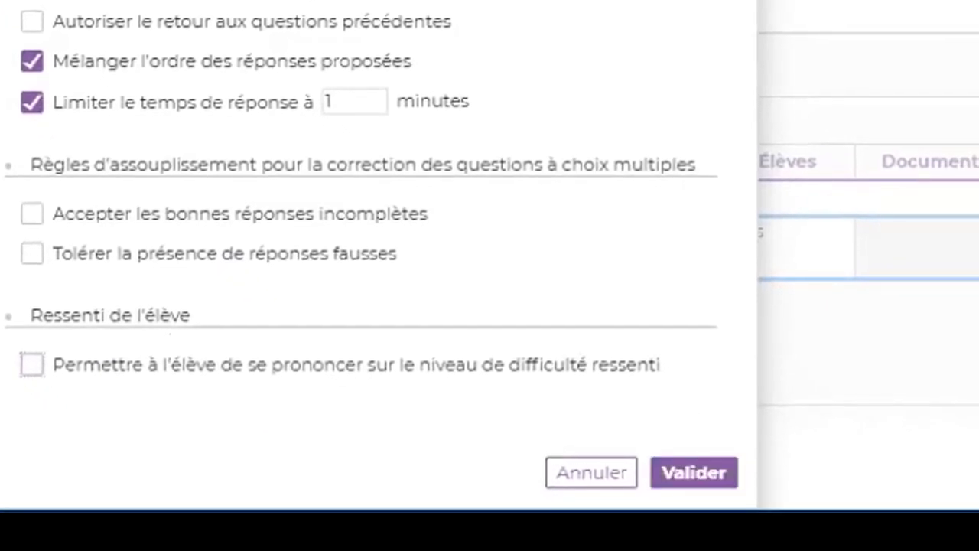
{"action": "left_click", "coordinate": [694, 473]}
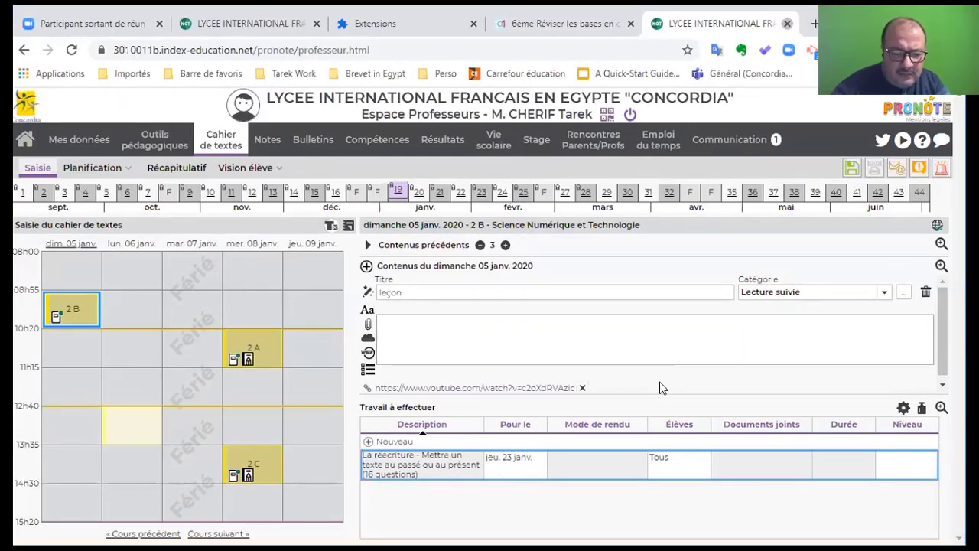
{"action": "scroll", "coordinate": [658, 378], "scroll_direction": "down", "scroll_amount": 1}
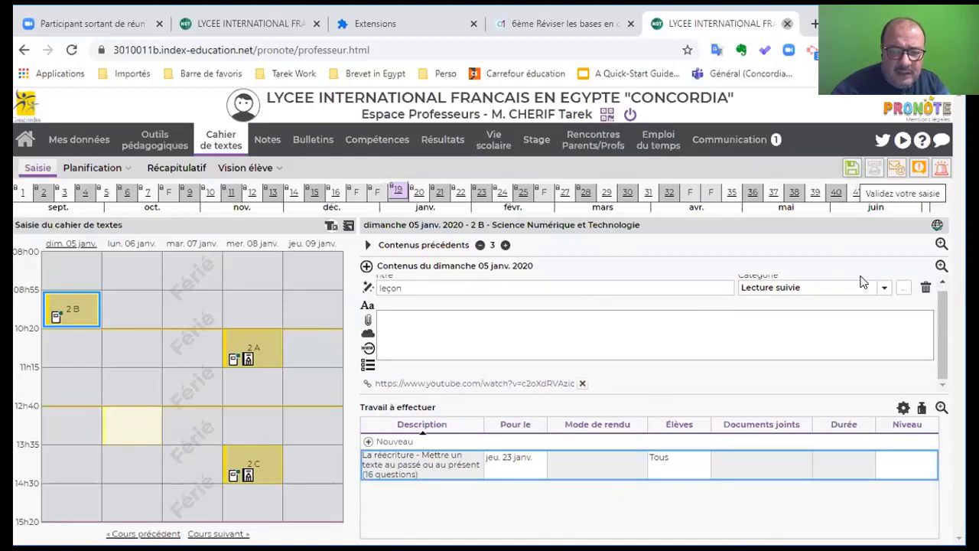
{"action": "left_click", "coordinate": [849, 167]}
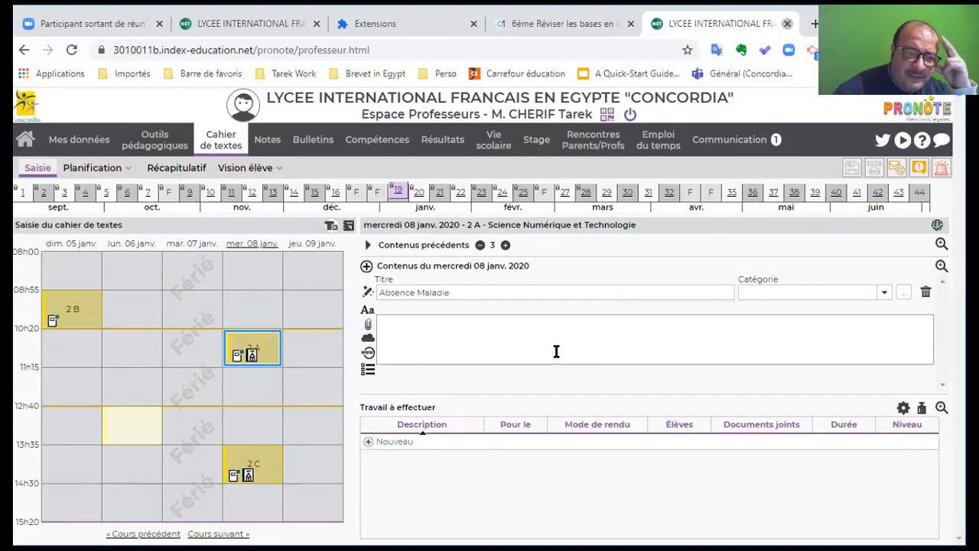
Switch to the browser tab with the conjugation exercises and search the web for "qcm musique collège 6ème".
{"action": "left_click", "coordinate": [557, 32]}
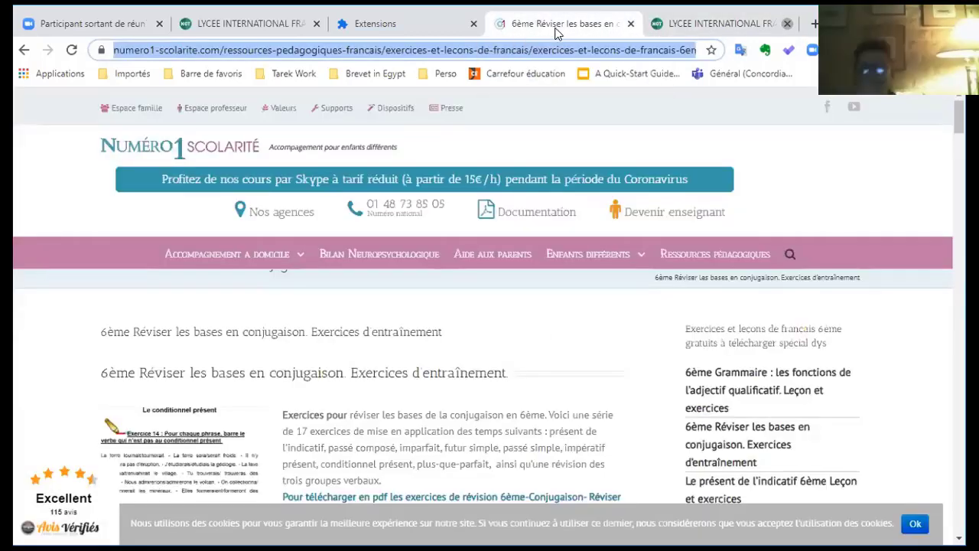
{"action": "type", "text": "qcm"}
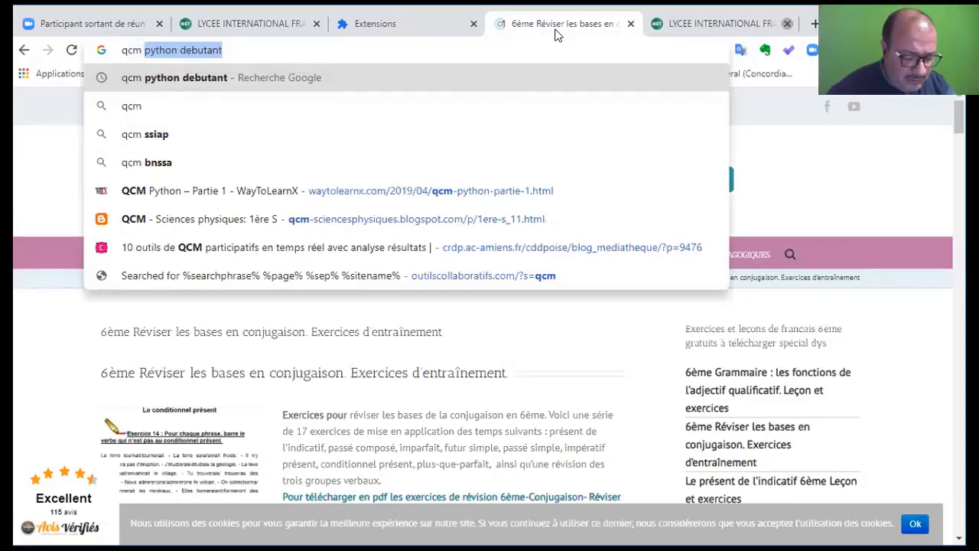
{"action": "type", "text": " musique"}
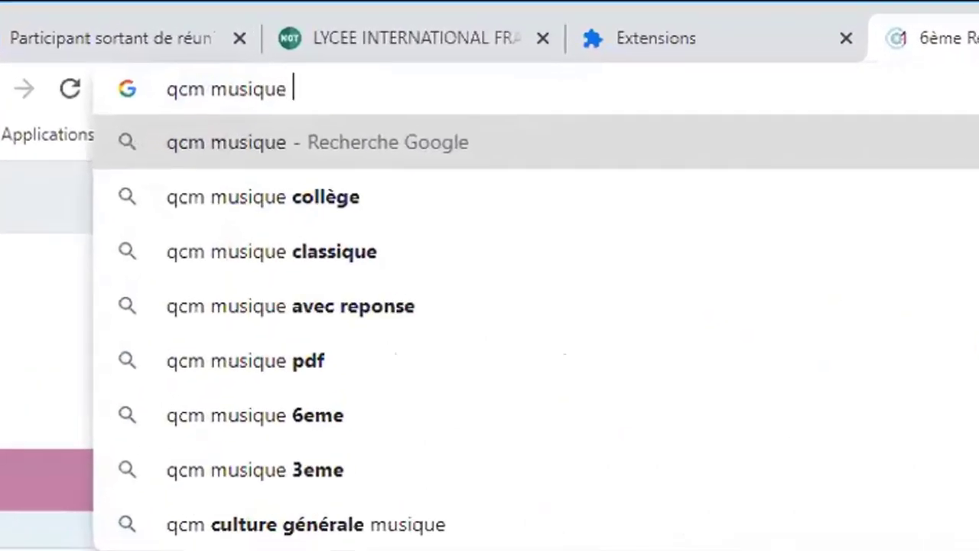
{"action": "key", "text": "Down"}
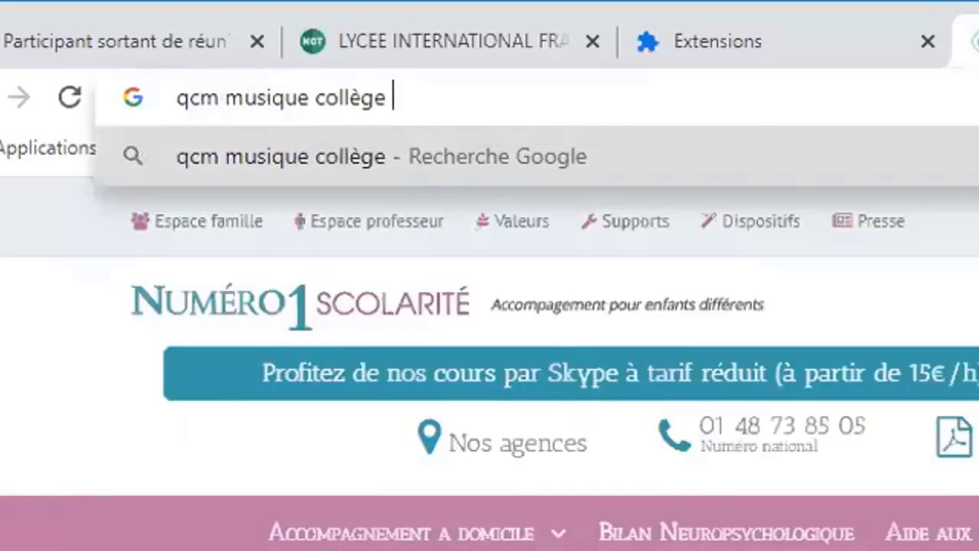
{"action": "type", "text": "6ème"}
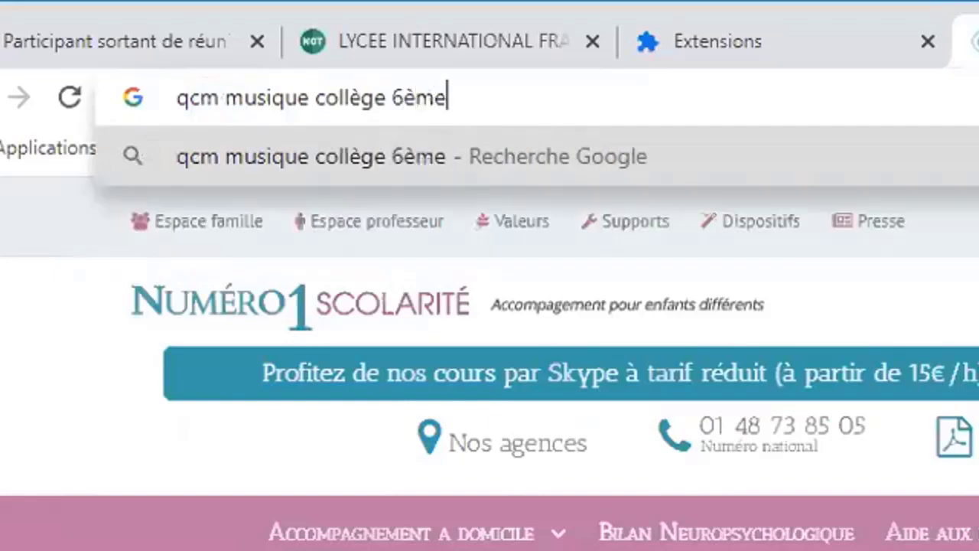
{"action": "key", "text": "Return"}
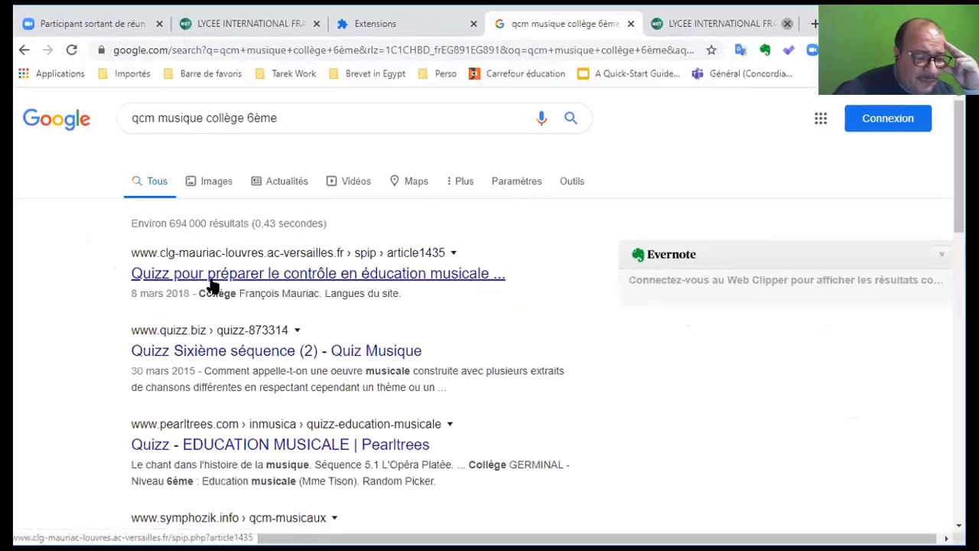
Open Symphozik's "Q.C.M. musicaux - compositeurs et sujets divers" search result and examine the first questions of its QCM "Le jazz".
{"action": "scroll", "coordinate": [84, 373], "scroll_direction": "down", "scroll_amount": 2}
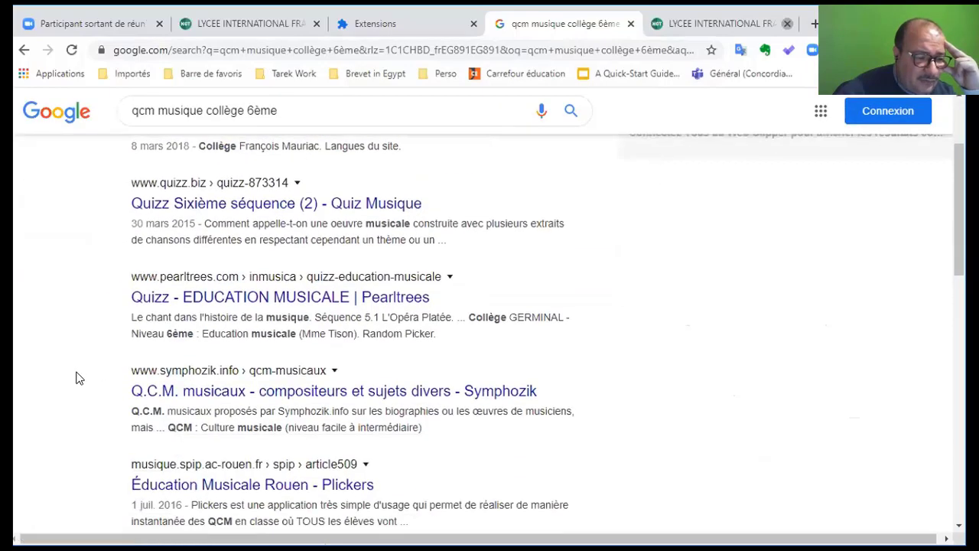
{"action": "scroll", "coordinate": [76, 343], "scroll_direction": "down", "scroll_amount": 1}
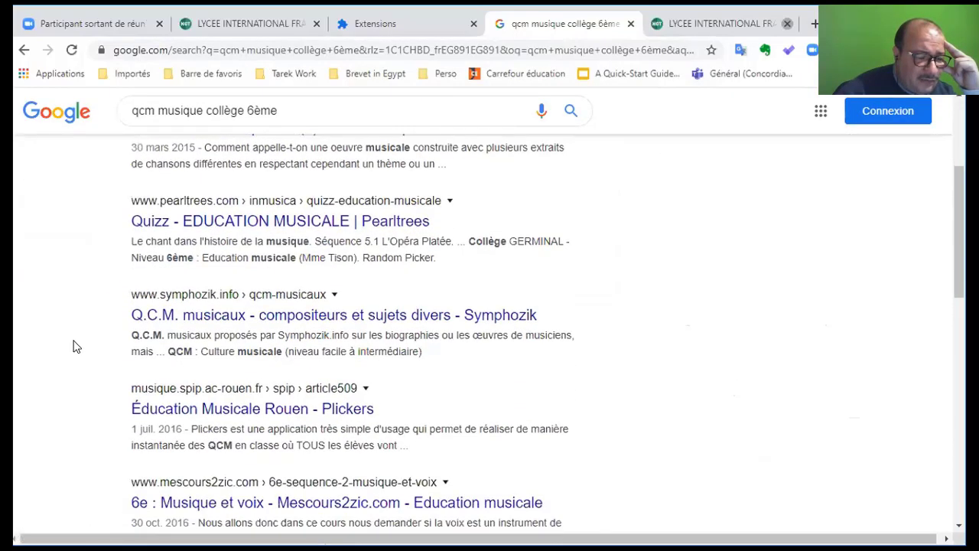
{"action": "scroll", "coordinate": [76, 347], "scroll_direction": "down", "scroll_amount": 1}
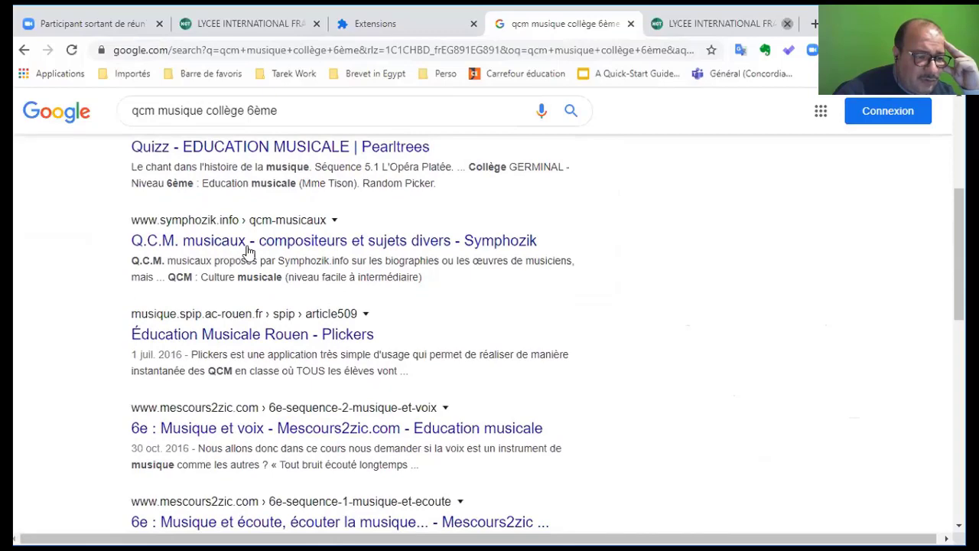
{"action": "left_click", "coordinate": [250, 242]}
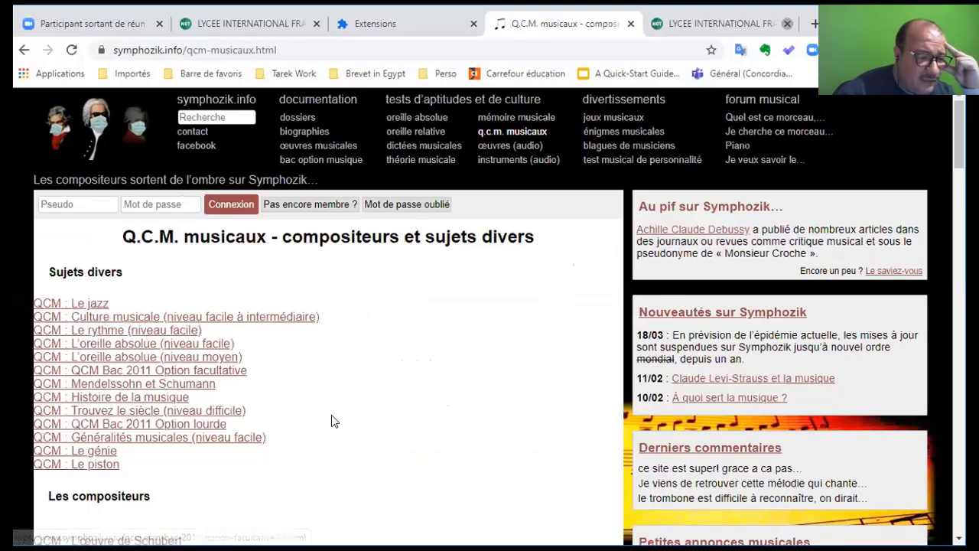
{"action": "left_click", "coordinate": [90, 306]}
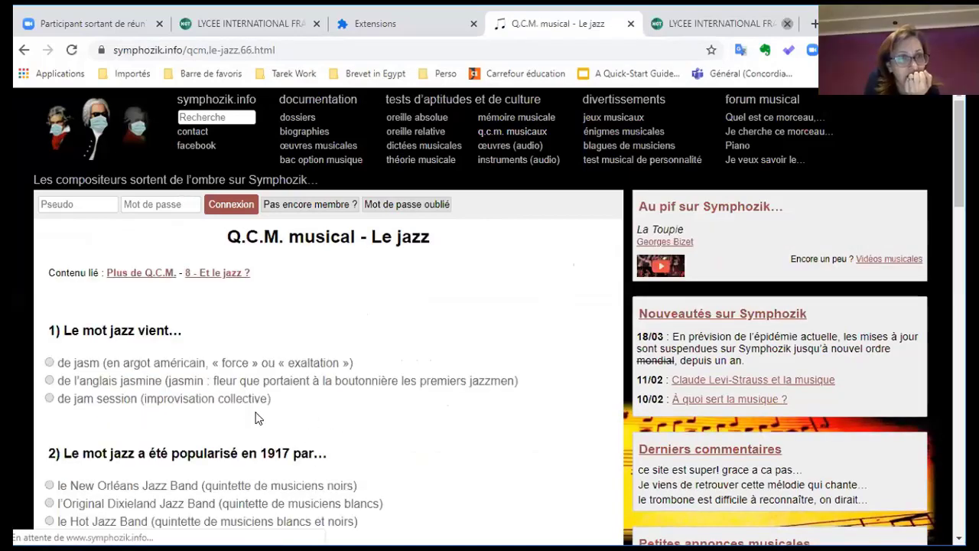
{"action": "scroll", "coordinate": [126, 419], "scroll_direction": "down", "scroll_amount": 1}
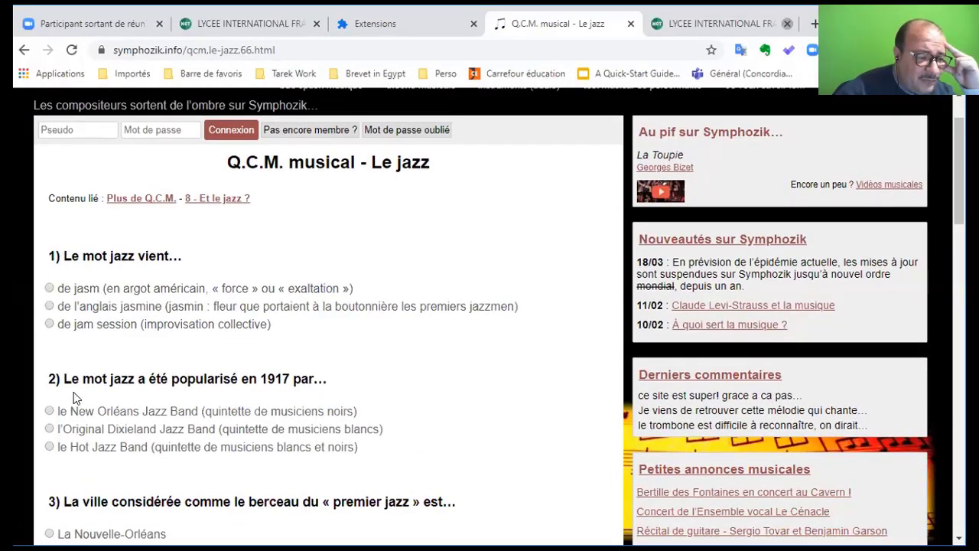
{"action": "scroll", "coordinate": [436, 390], "scroll_direction": "up", "scroll_amount": 1}
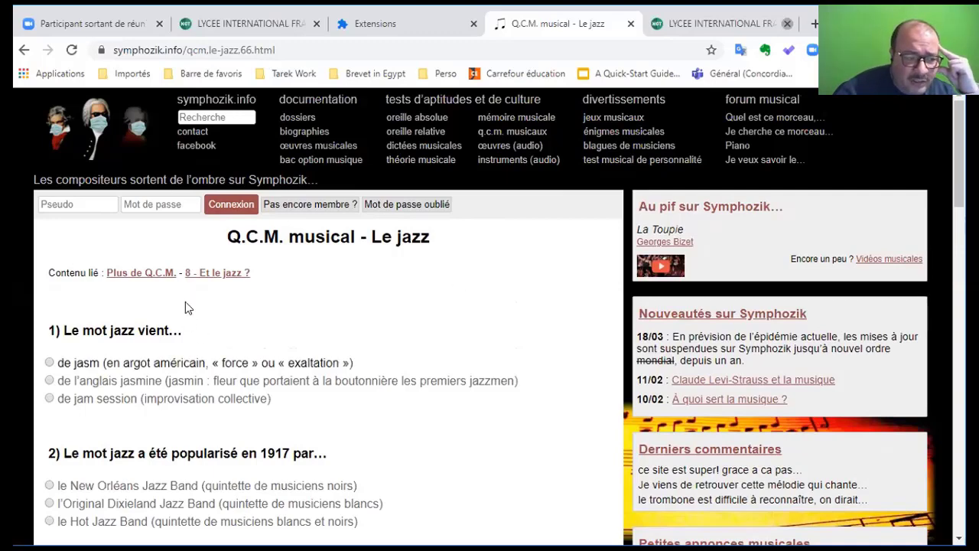
Switch back to PRONOTE and create a new QCM named "Jazz" in Mes QCM.
{"action": "left_click", "coordinate": [723, 23]}
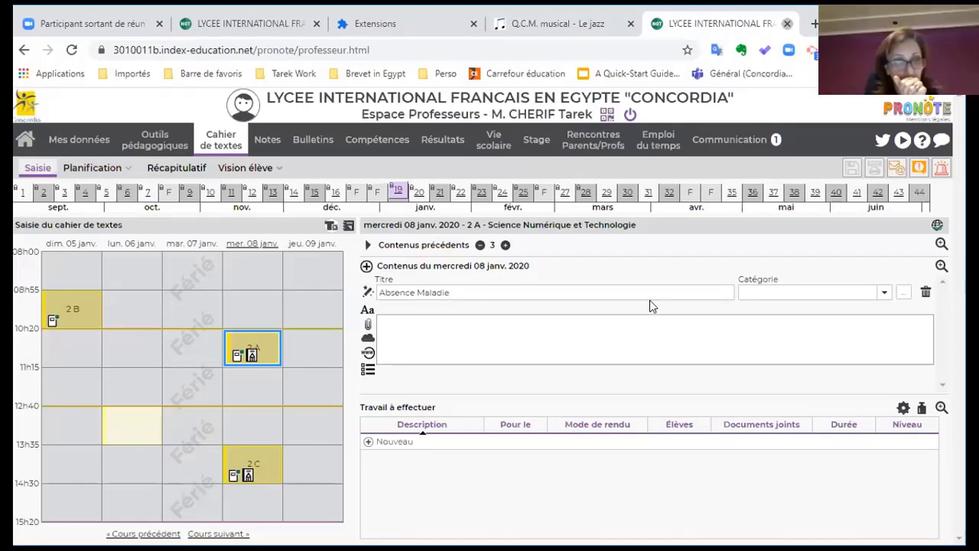
{"action": "mouse_move", "coordinate": [222, 146]}
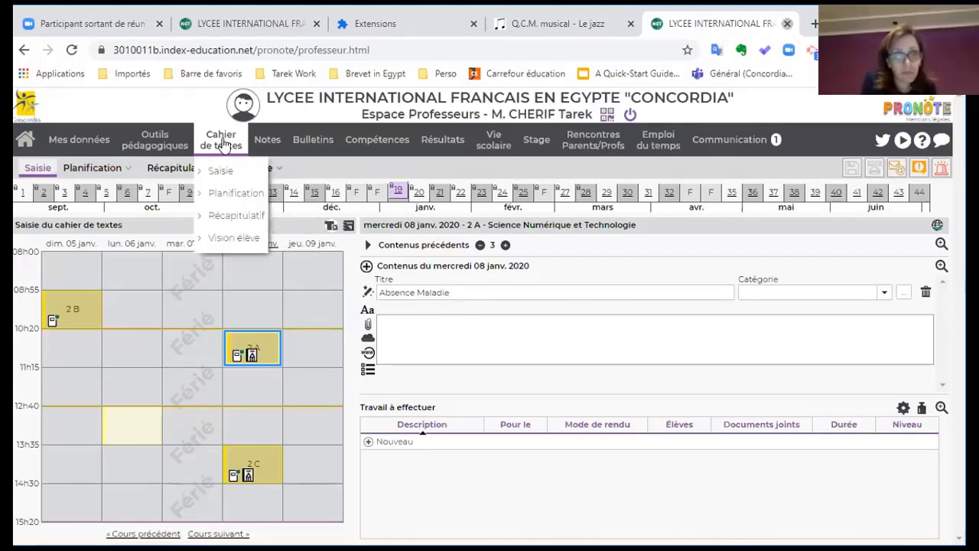
{"action": "mouse_move", "coordinate": [153, 141]}
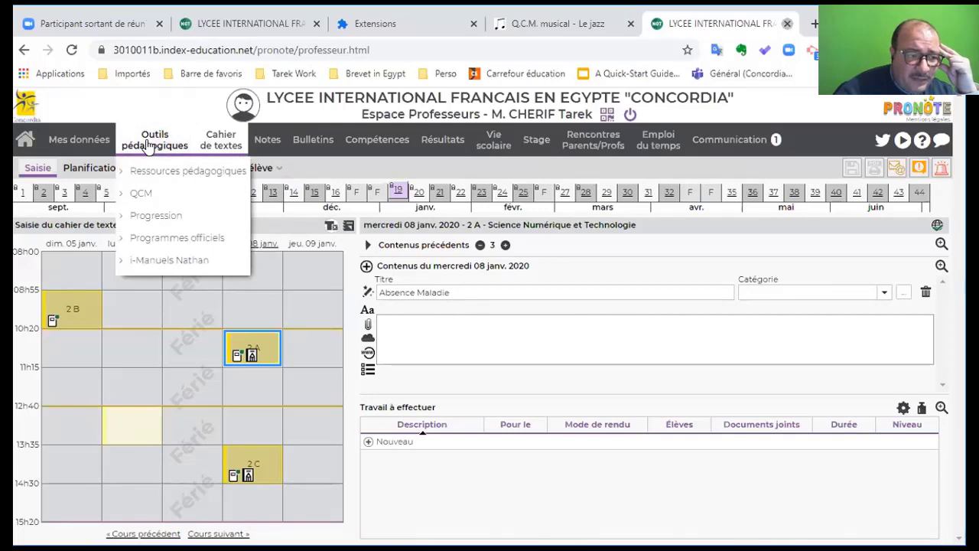
{"action": "left_click", "coordinate": [149, 192]}
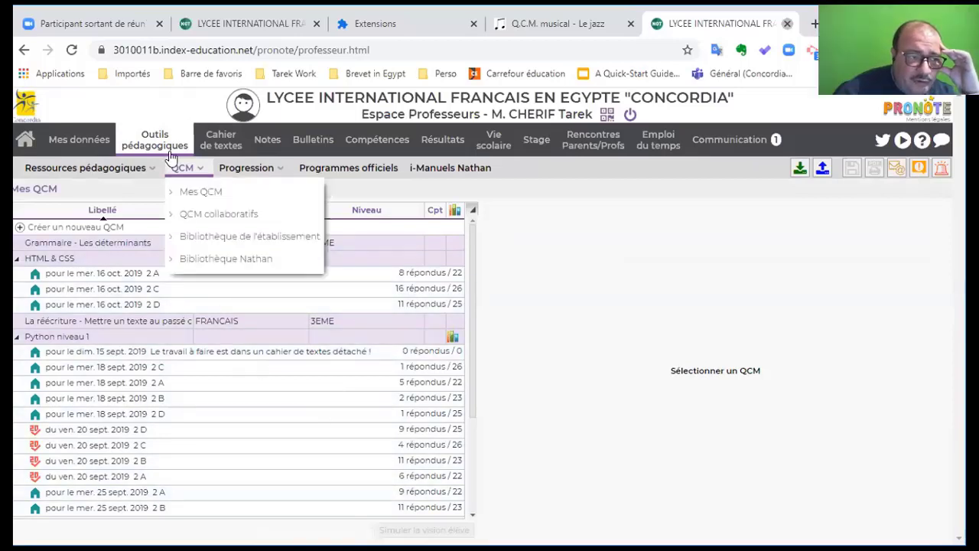
{"action": "mouse_move", "coordinate": [162, 145]}
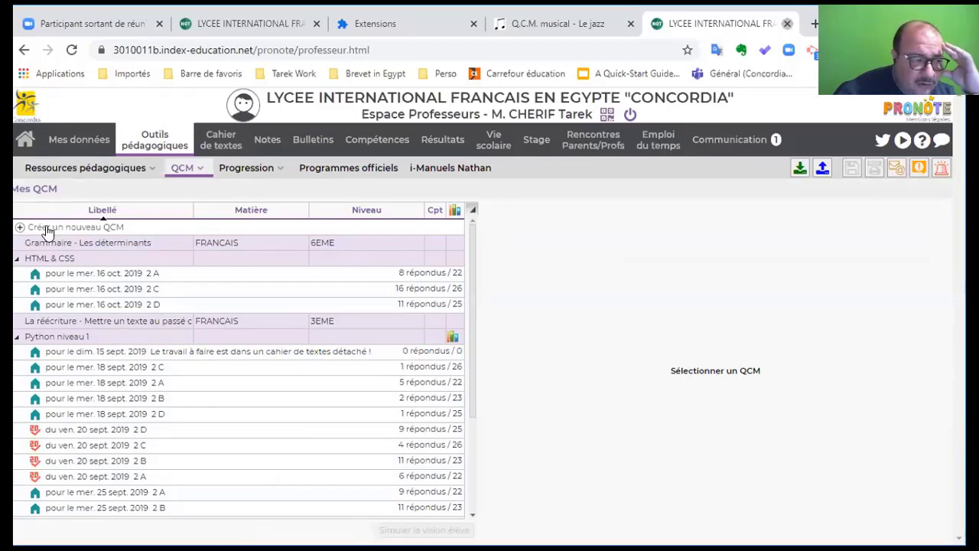
{"action": "left_click", "coordinate": [46, 228]}
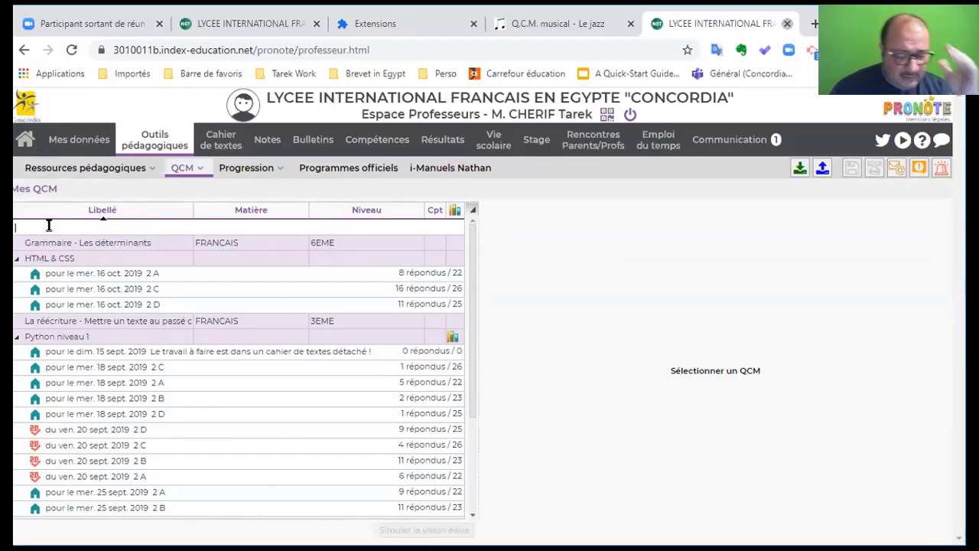
{"action": "type", "text": "J"}
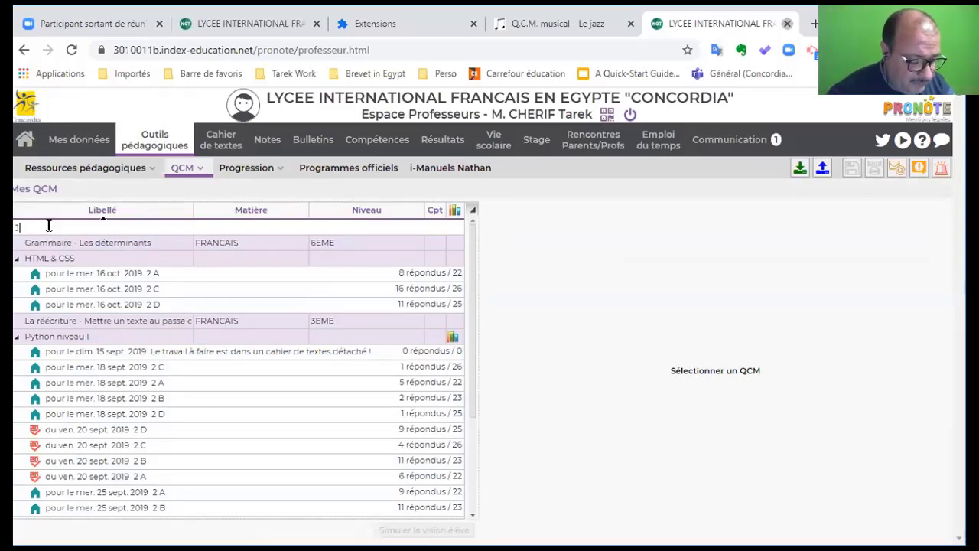
{"action": "type", "text": "azz"}
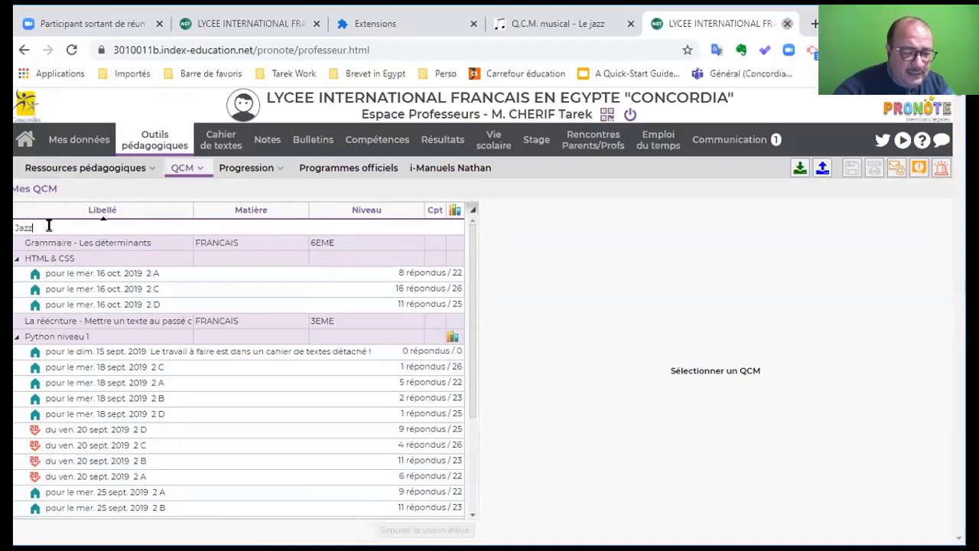
{"action": "key", "text": "Return"}
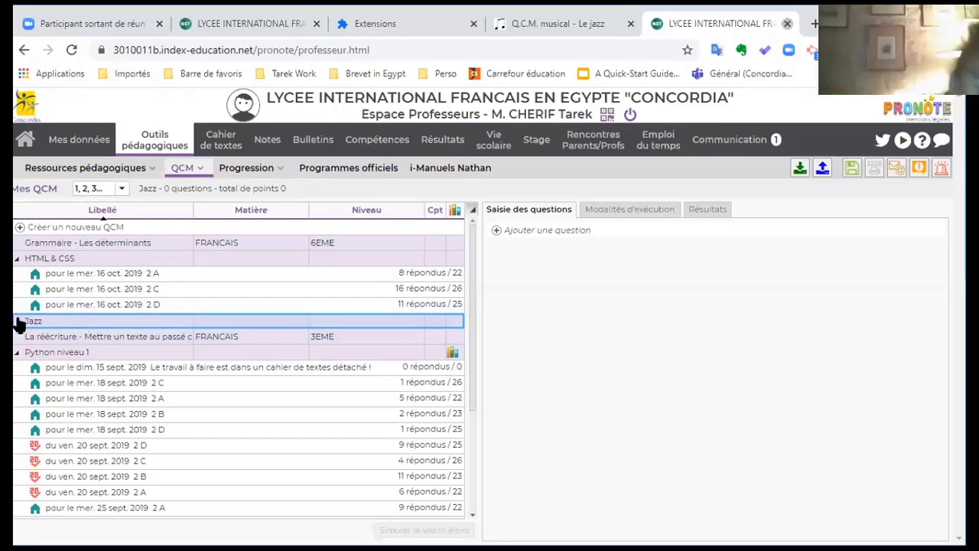
Delete the "Jazz" QCM from Mes QCM and reopen the QCM list.
{"action": "right_click", "coordinate": [58, 323]}
{"action": "left_click", "coordinate": [95, 365]}
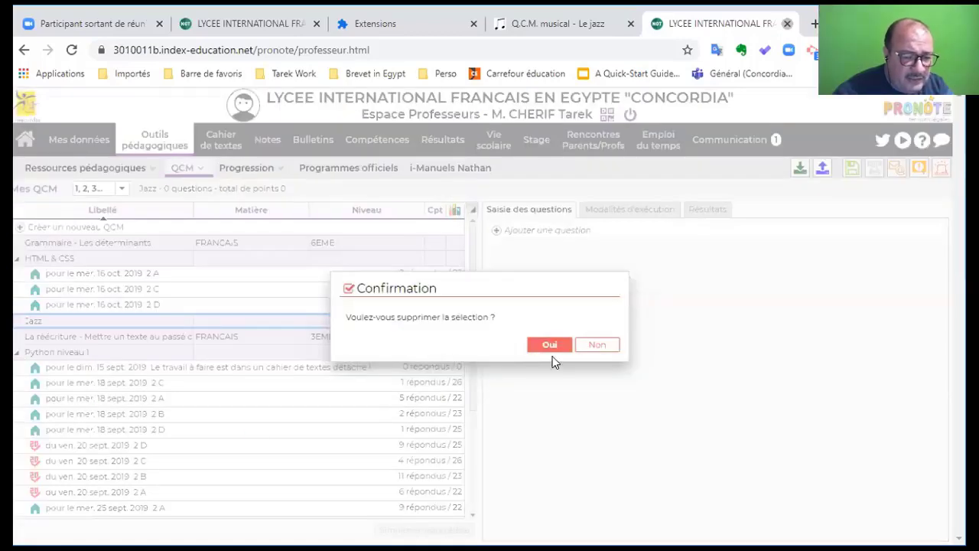
{"action": "left_click", "coordinate": [549, 344]}
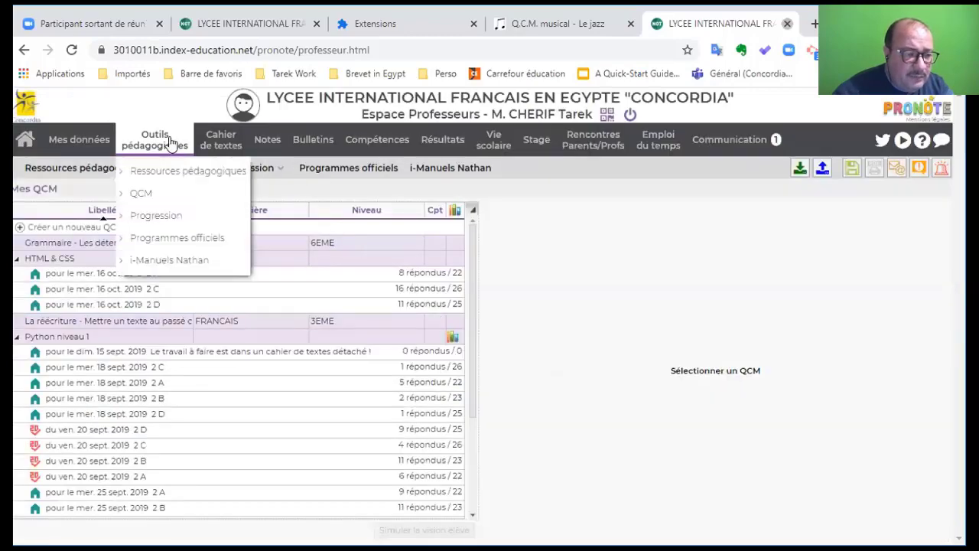
{"action": "left_click", "coordinate": [144, 193]}
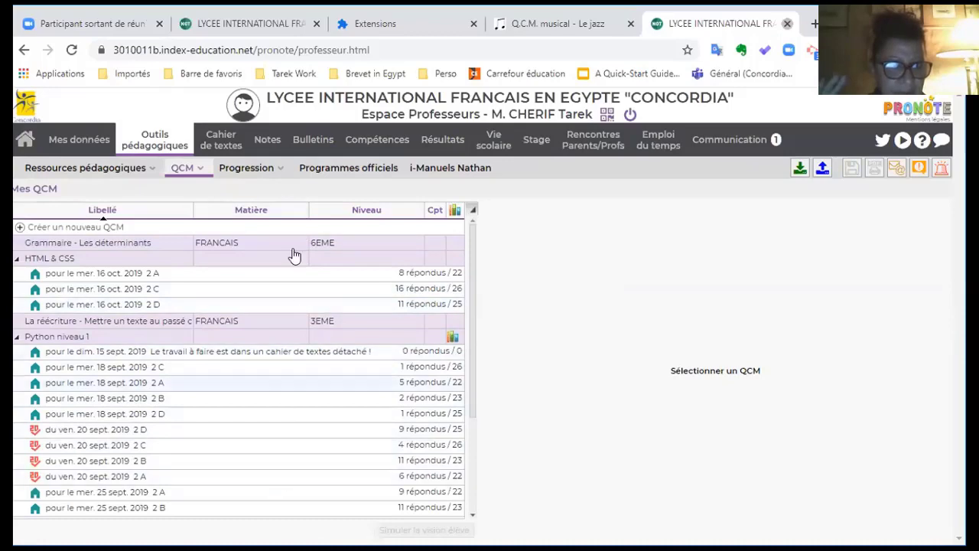
{"action": "left_click_drag", "start_coordinate": [475, 328], "coordinate": [477, 294]}
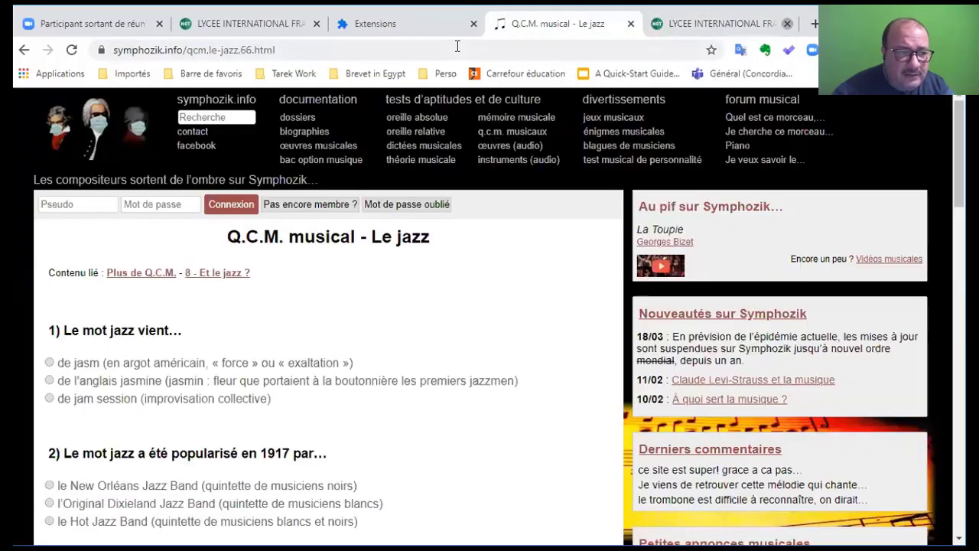
Go to google.com in the browser tab showing the Symphozik jazz QCM.
{"action": "left_click", "coordinate": [458, 46]}
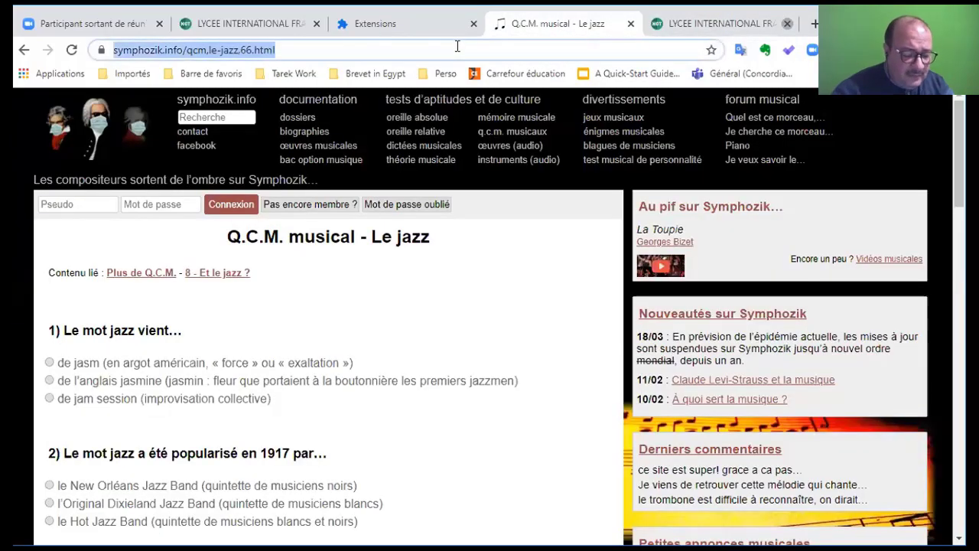
{"action": "type", "text": "google.com"}
{"action": "key", "text": "Return"}
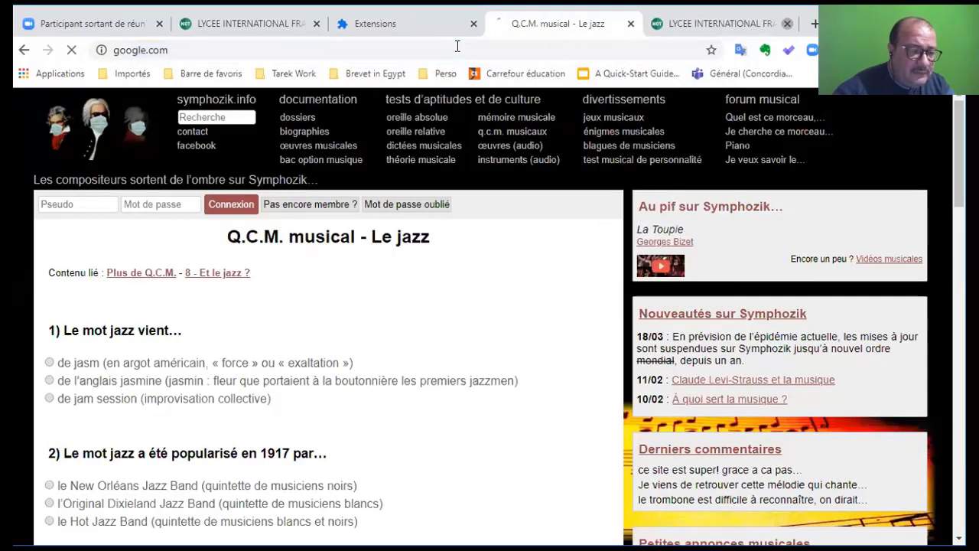
Search Google for "qcm musique collège 6ème" and open the Symphozik "Q.C.M. musicaux - compositeurs et sujets divers" result.
{"action": "type", "text": "qc"}
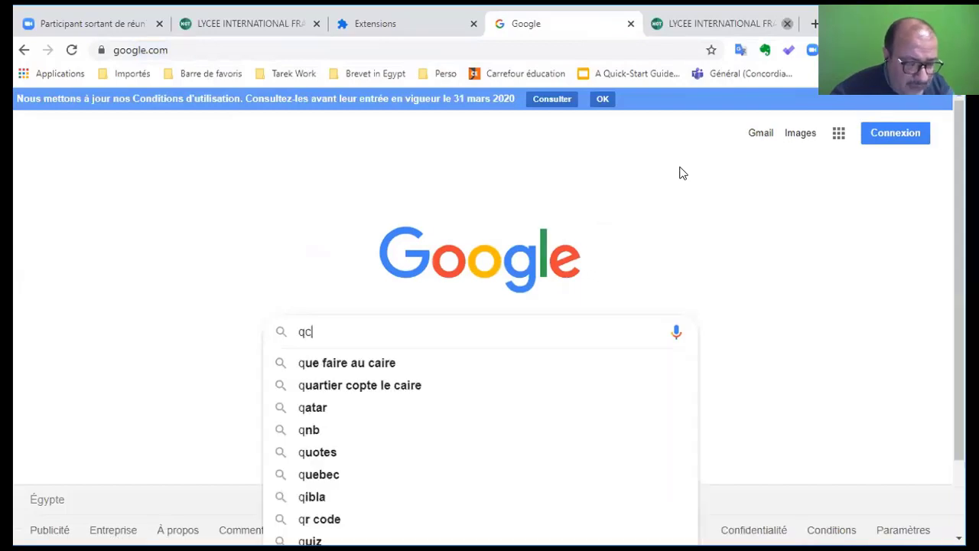
{"action": "type", "text": "m musique"}
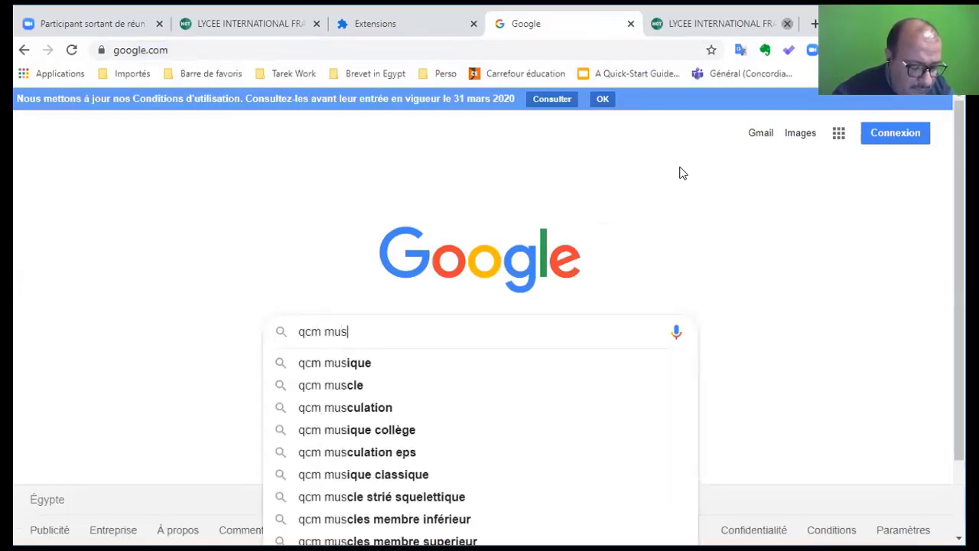
{"action": "key", "text": "Down"}
{"action": "key", "text": "Down"}
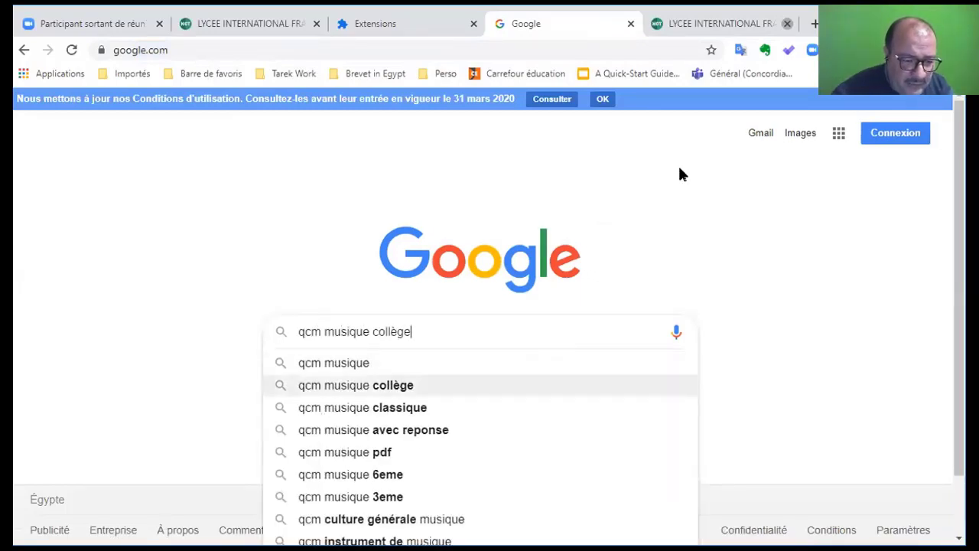
{"action": "type", "text": "6"}
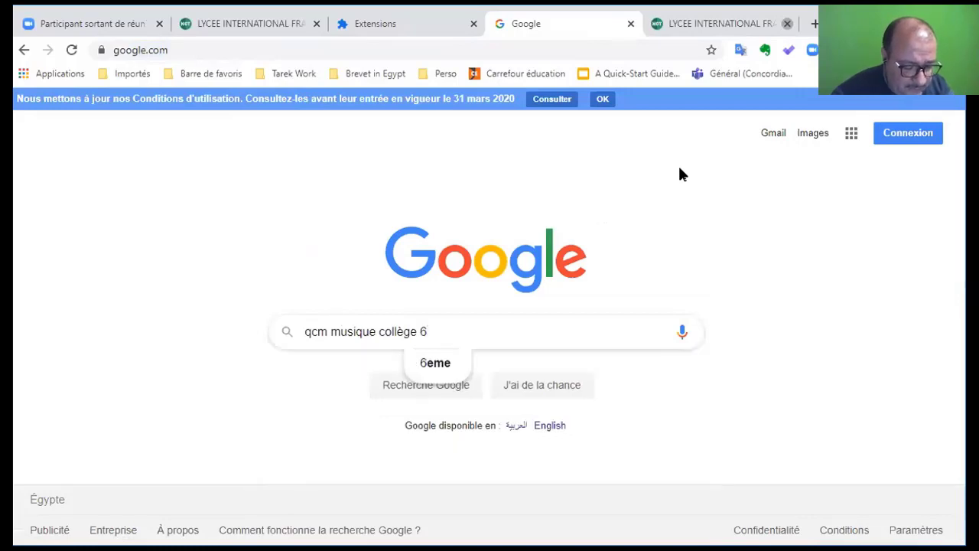
{"action": "type", "text": "ème"}
{"action": "key", "text": "Return"}
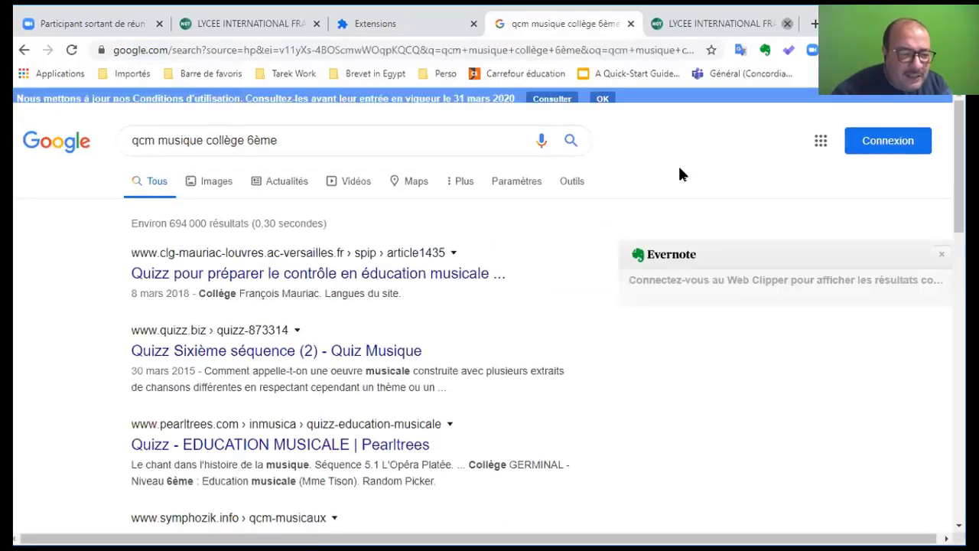
{"action": "scroll", "coordinate": [44, 370], "scroll_direction": "down", "scroll_amount": 3}
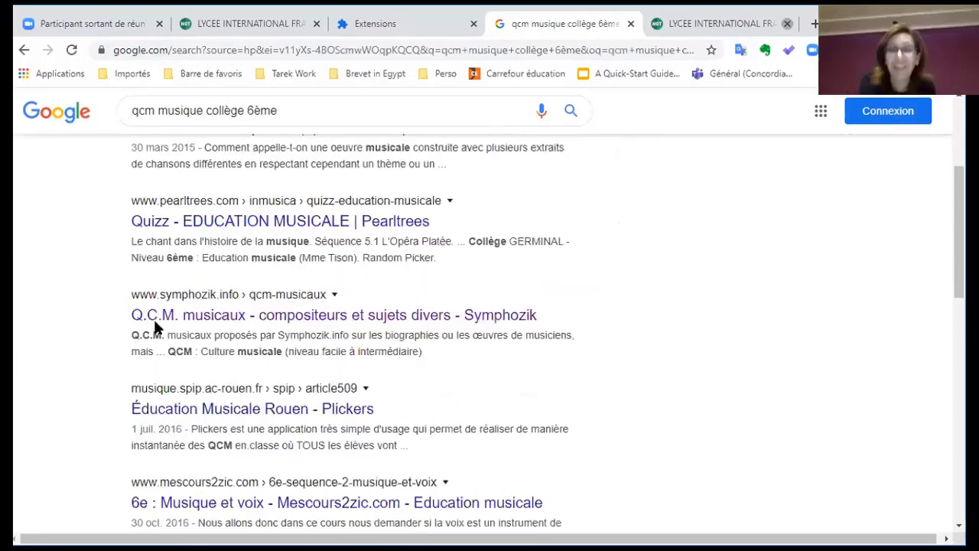
{"action": "left_click", "coordinate": [170, 320]}
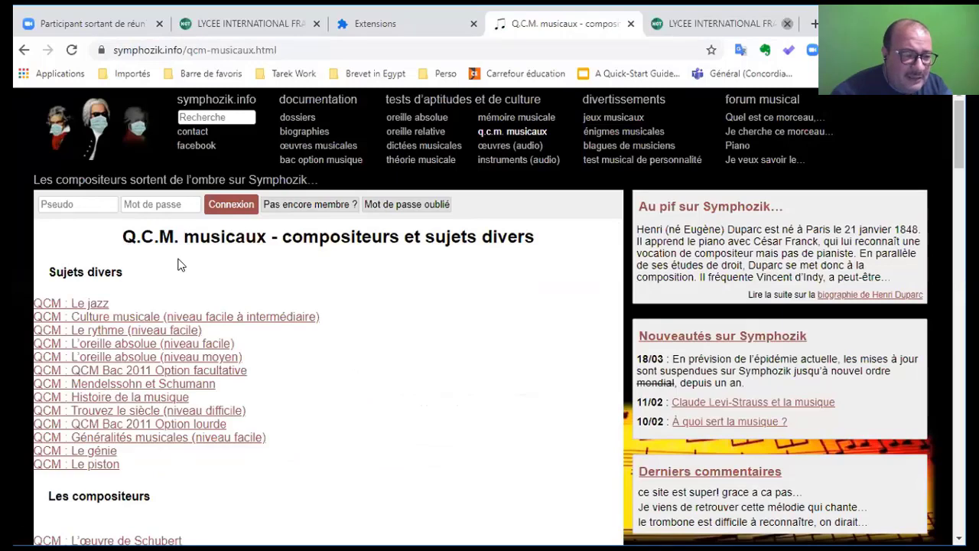
Open the Symphozik QCM "Le jazz" and read through its questions down to number 10.
{"action": "left_click", "coordinate": [94, 306]}
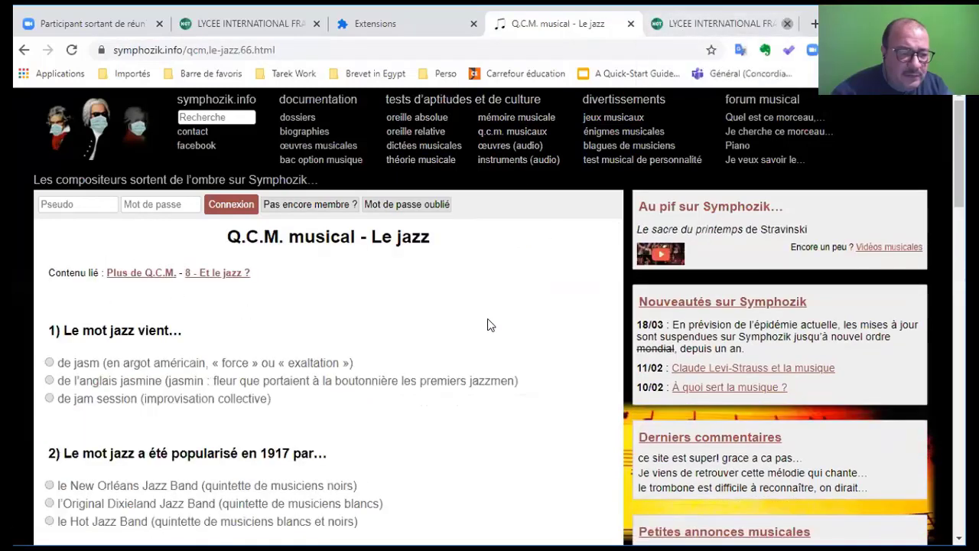
{"action": "scroll", "coordinate": [310, 406], "scroll_direction": "down", "scroll_amount": 2}
{"action": "scroll", "coordinate": [382, 406], "scroll_direction": "down", "scroll_amount": 10}
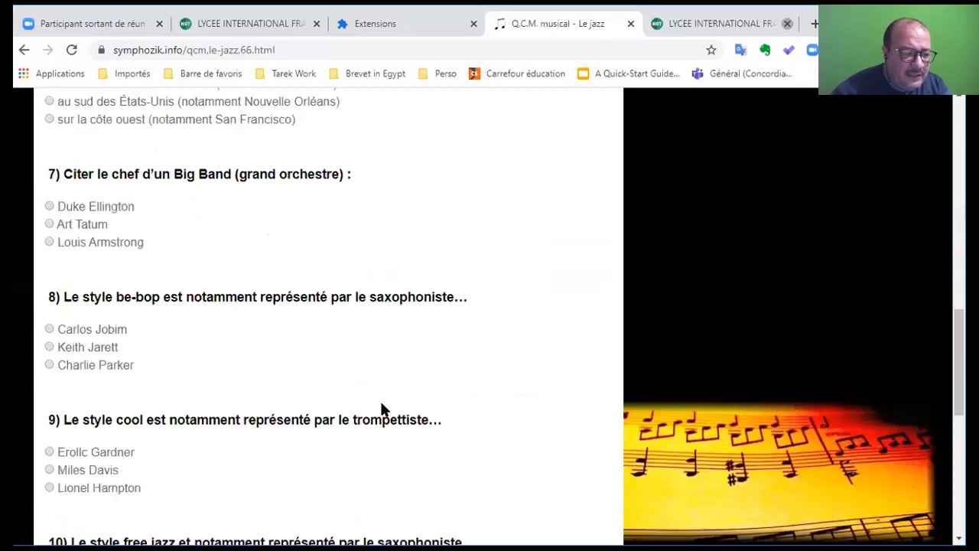
{"action": "scroll", "coordinate": [381, 408], "scroll_direction": "down", "scroll_amount": 4}
{"action": "scroll", "coordinate": [466, 396], "scroll_direction": "up", "scroll_amount": 1}
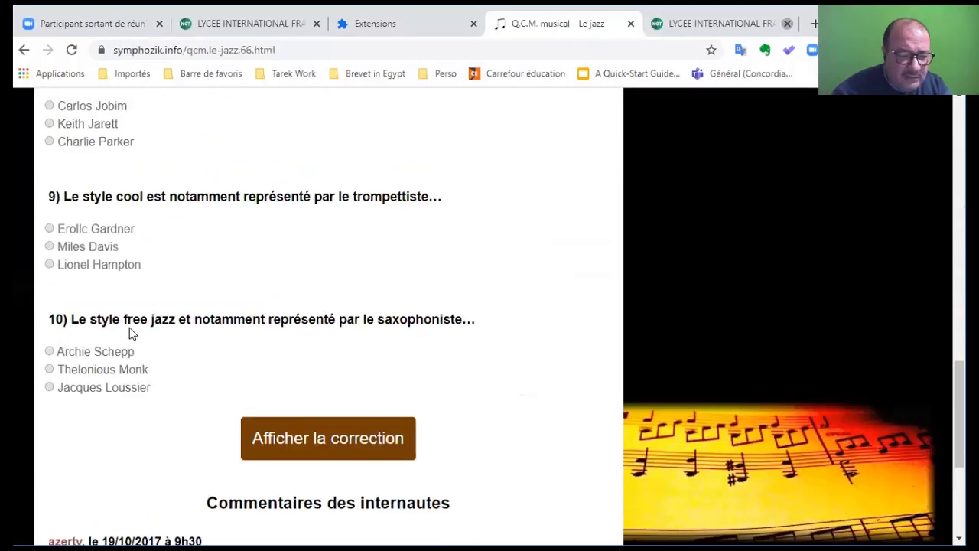
Display the correction of the "Le jazz" QCM and review the correct answers to the first questions.
{"action": "left_click", "coordinate": [344, 440]}
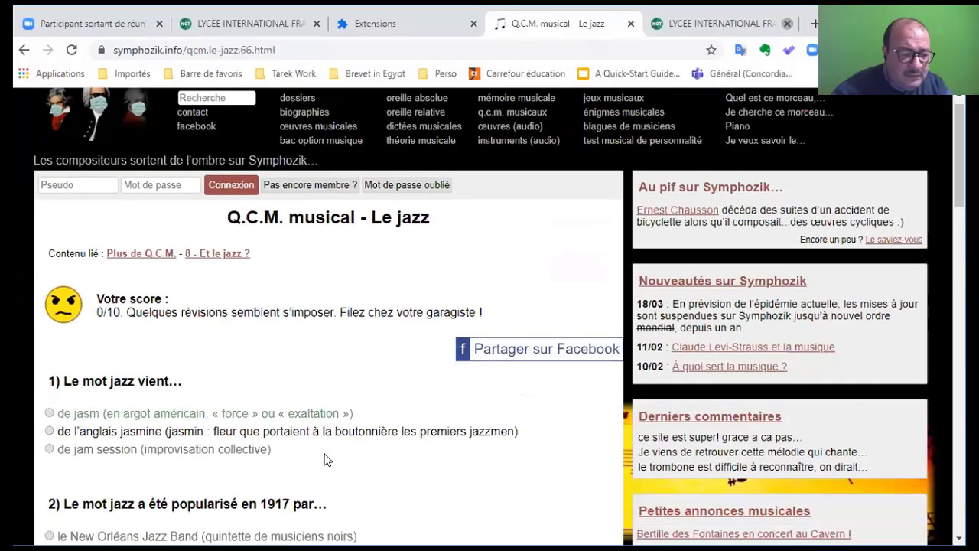
{"action": "scroll", "coordinate": [325, 459], "scroll_direction": "down", "scroll_amount": 3}
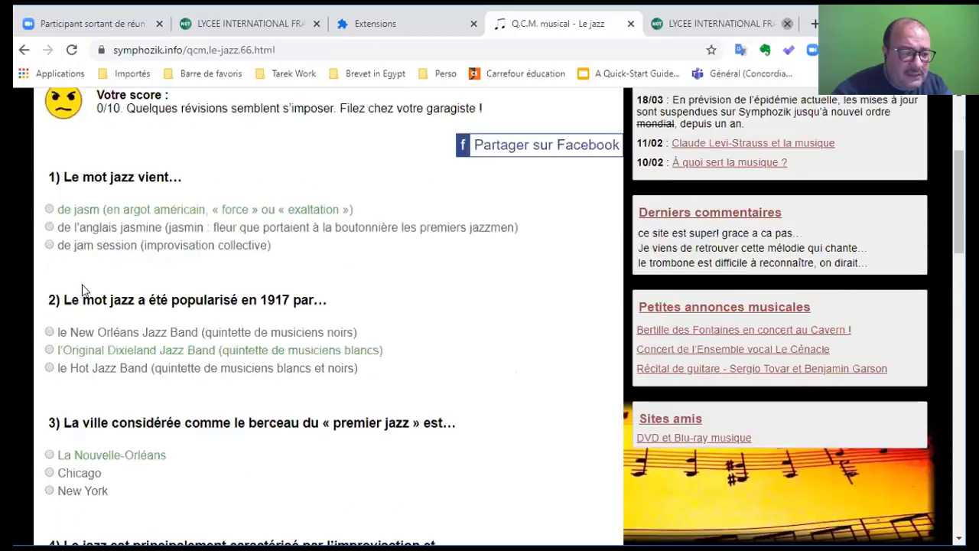
{"action": "scroll", "coordinate": [317, 350], "scroll_direction": "up", "scroll_amount": 2}
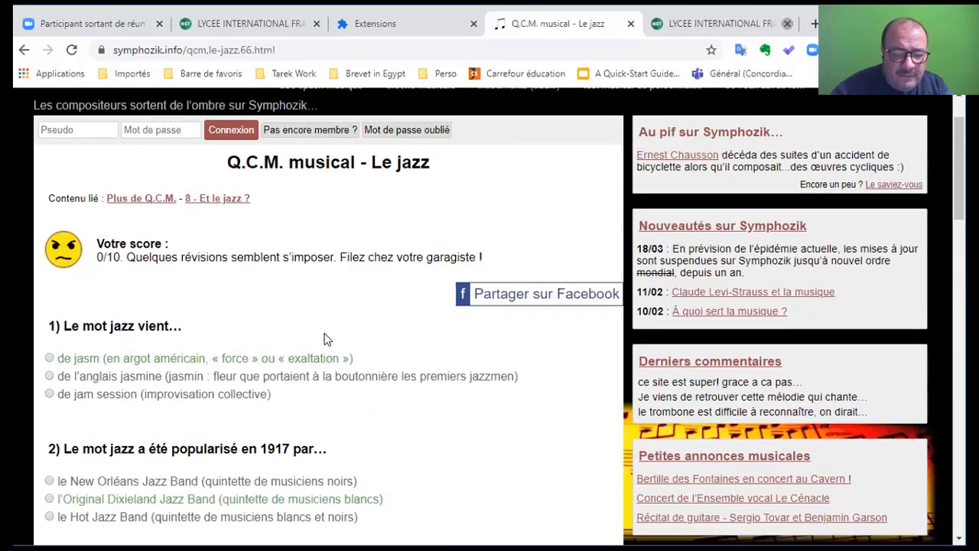
Switch to PRONOTE and create a new QCM named "Jazz" in Mes QCM.
{"action": "left_click", "coordinate": [691, 30]}
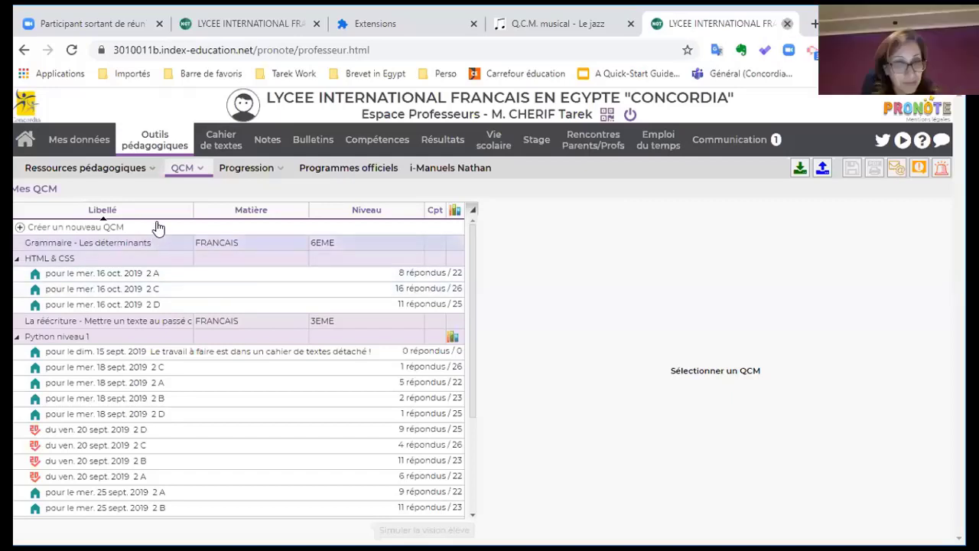
{"action": "mouse_move", "coordinate": [164, 136]}
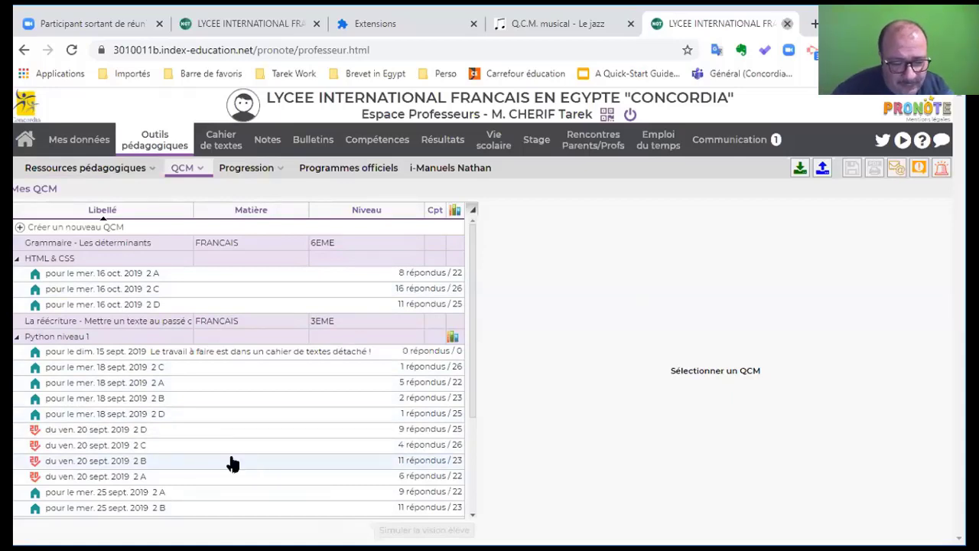
{"action": "left_click", "coordinate": [38, 226]}
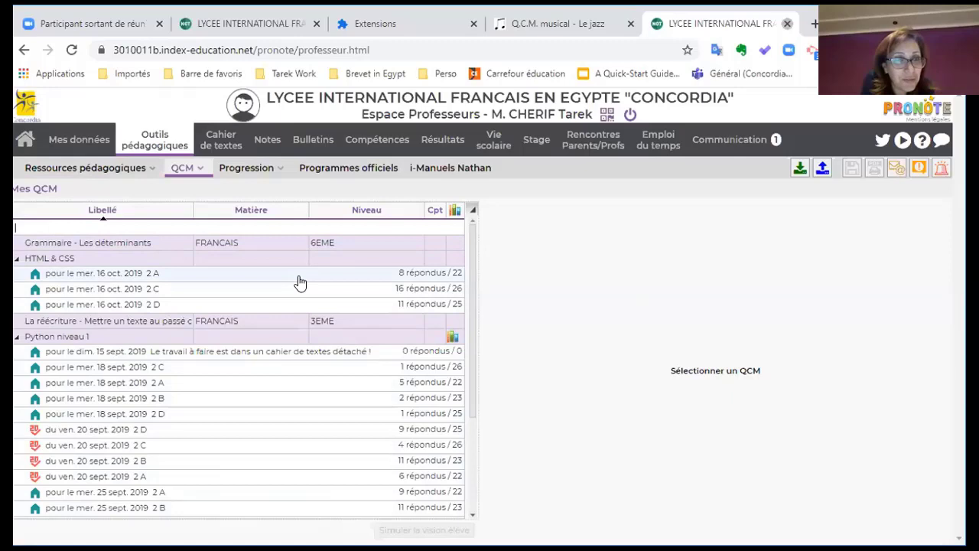
{"action": "type", "text": "Jazz"}
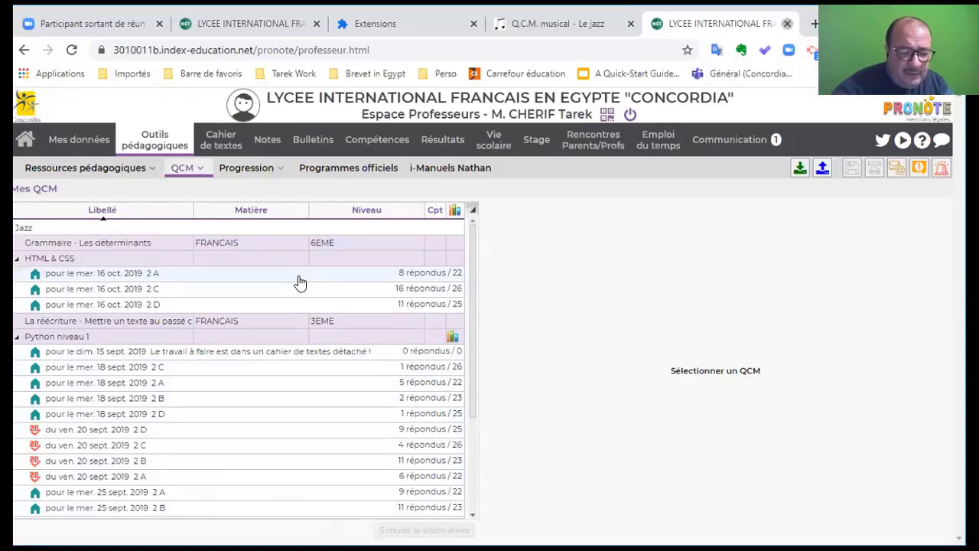
{"action": "key", "text": "Return"}
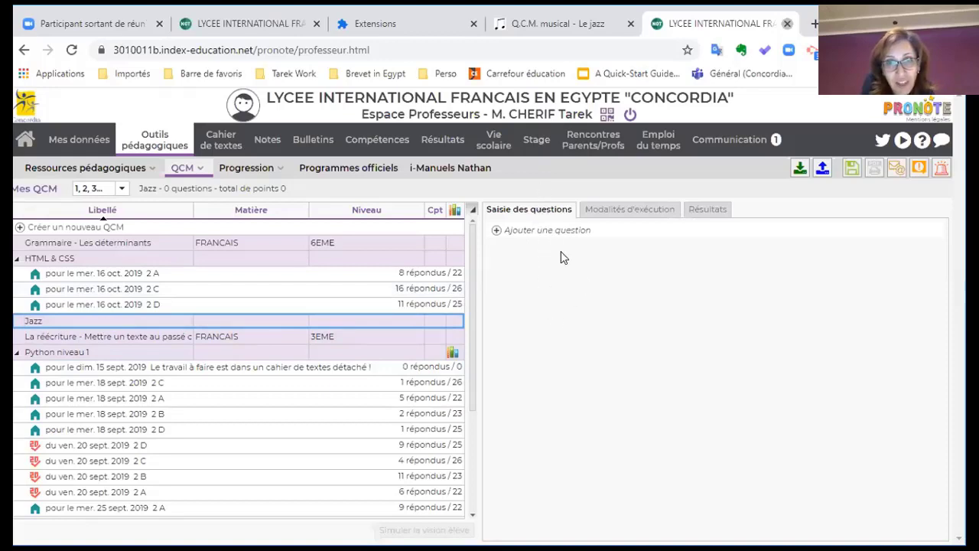
Add a question of type "Choix multiple" to the "Jazz" QCM.
{"action": "left_click", "coordinate": [498, 231]}
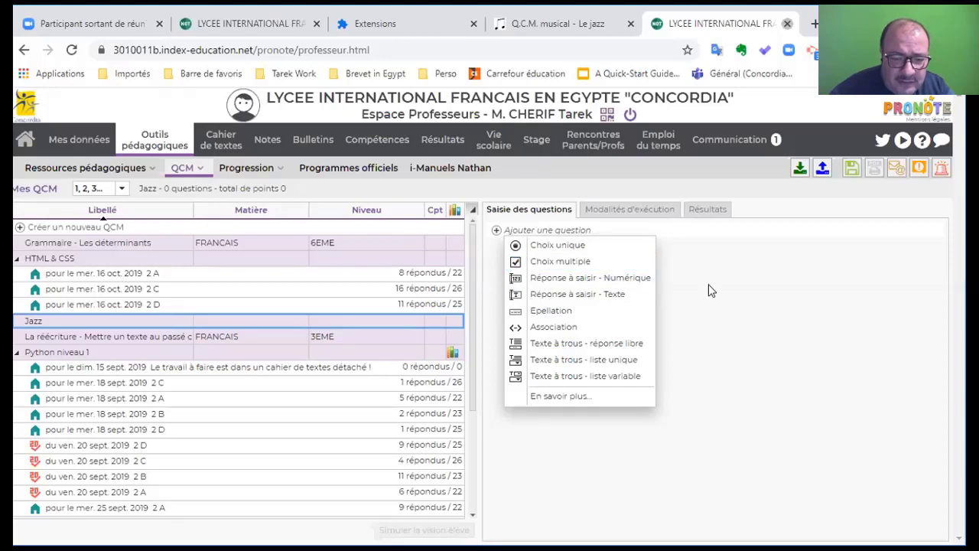
{"action": "left_click", "coordinate": [694, 258]}
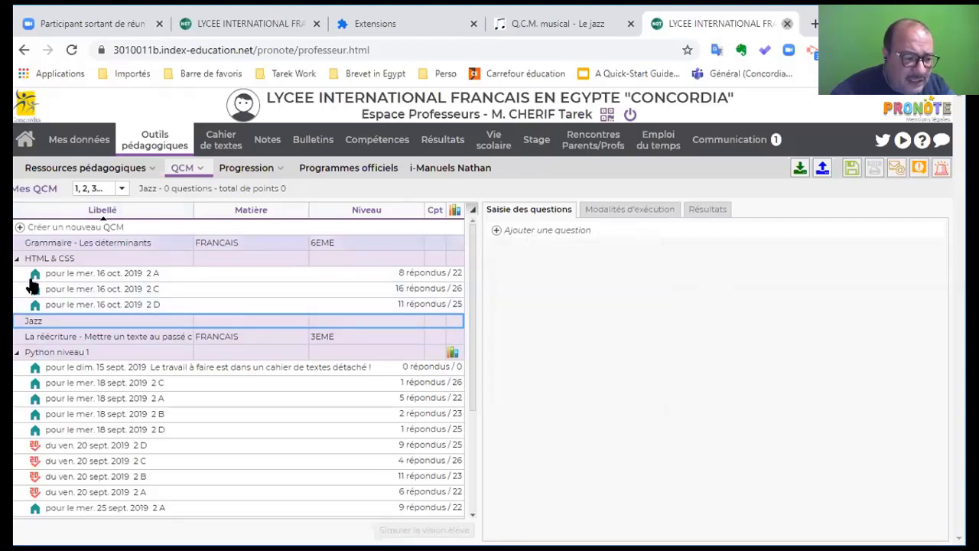
{"action": "left_click", "coordinate": [61, 325]}
{"action": "left_click", "coordinate": [304, 325]}
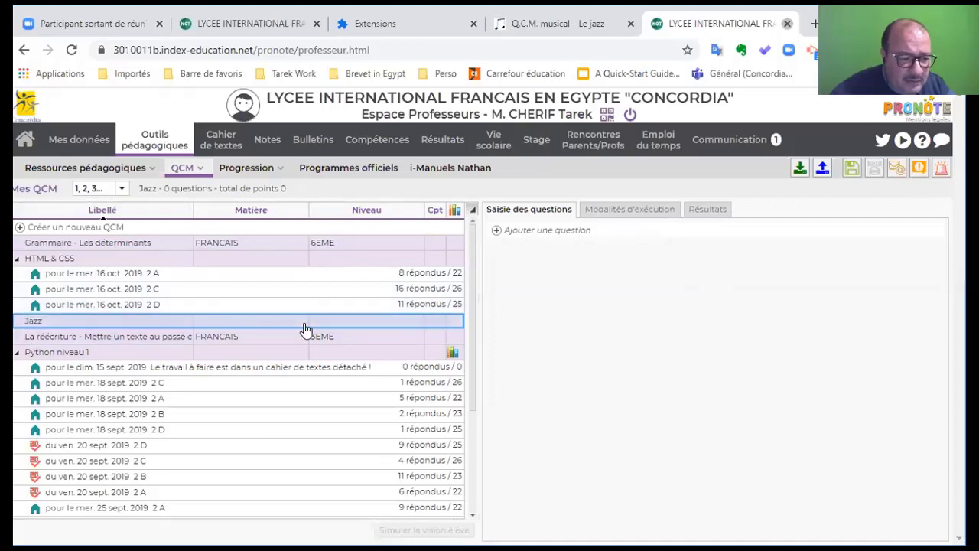
{"action": "left_click", "coordinate": [574, 233]}
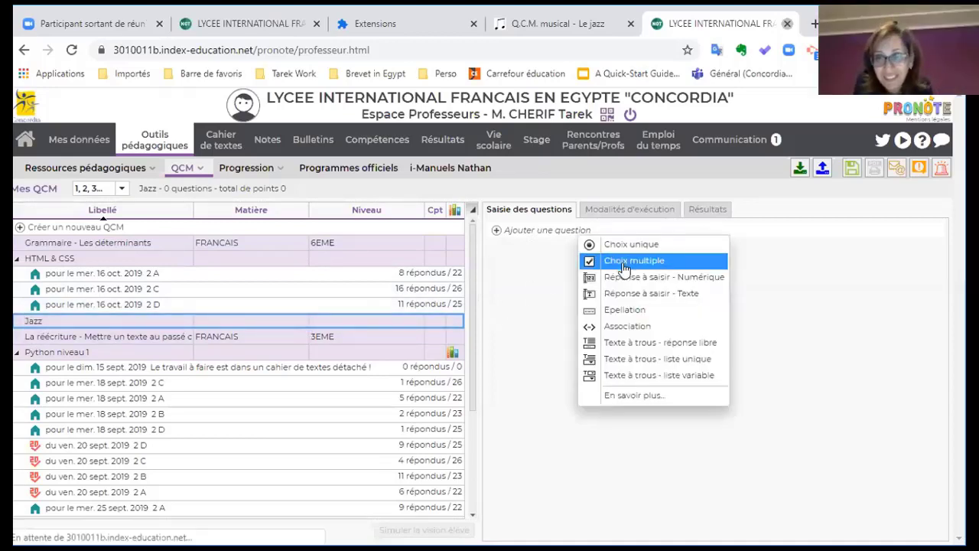
{"action": "left_click", "coordinate": [624, 264]}
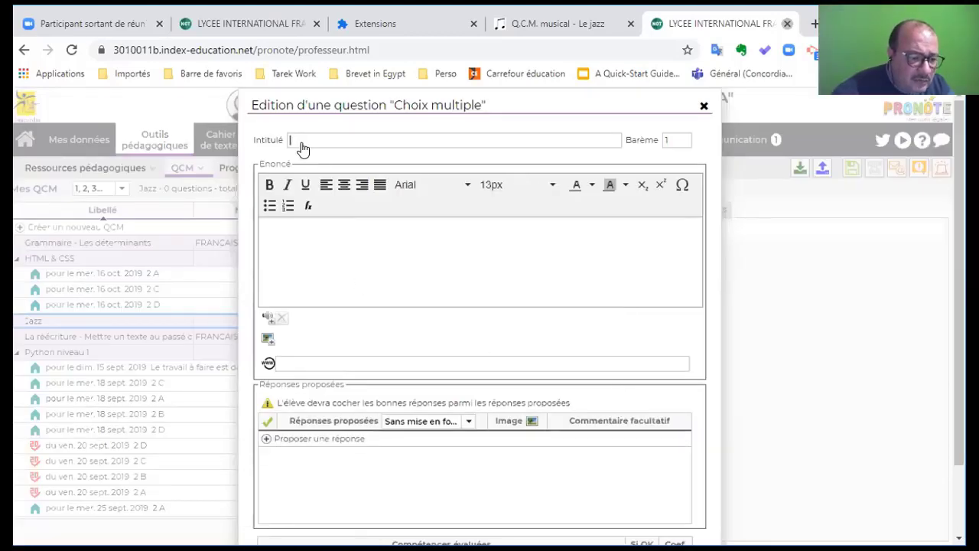
Copy the question text "Le mot jazz vient…" from the Symphozik page into the Enoncé of the PRONOTE question.
{"action": "left_click", "coordinate": [541, 31]}
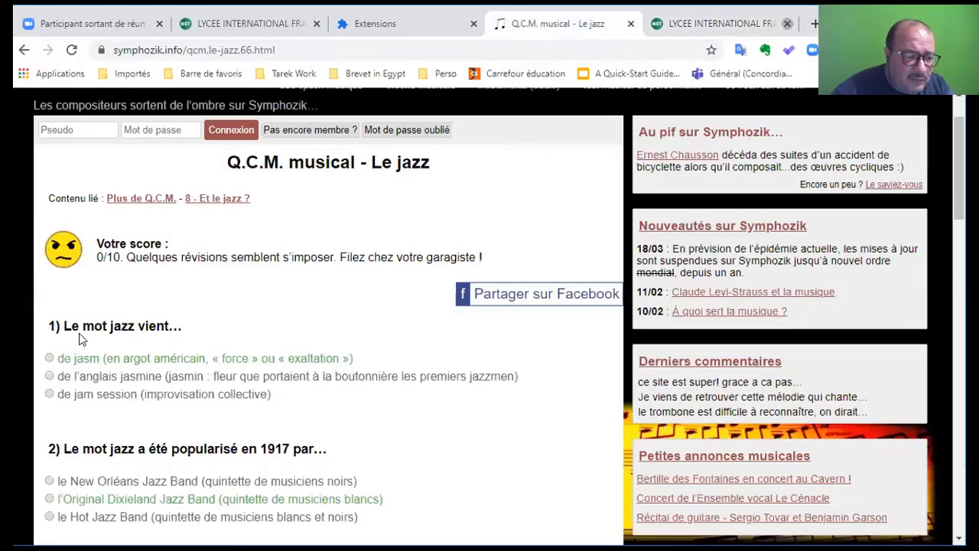
{"action": "left_click_drag", "start_coordinate": [65, 326], "coordinate": [189, 334]}
{"action": "key", "text": "ctrl+c"}
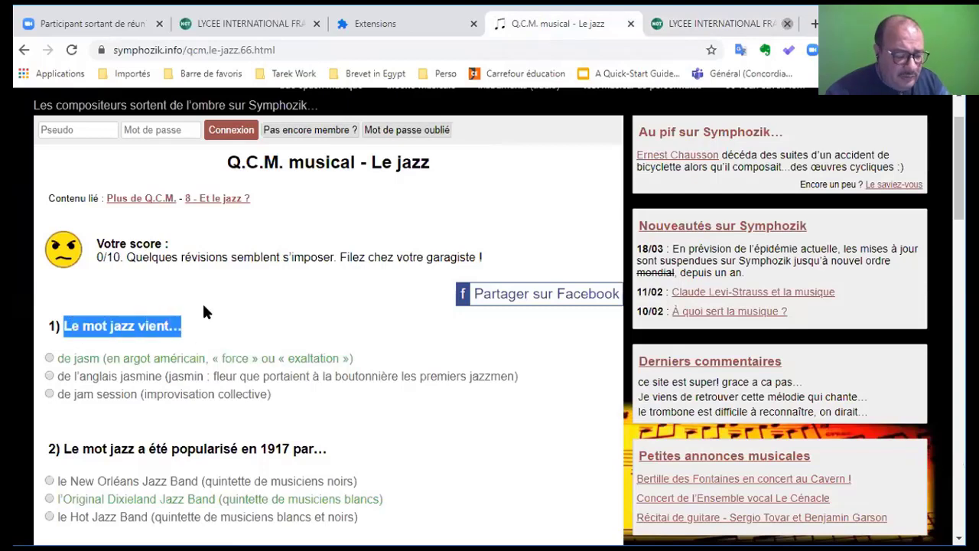
{"action": "left_click", "coordinate": [719, 24]}
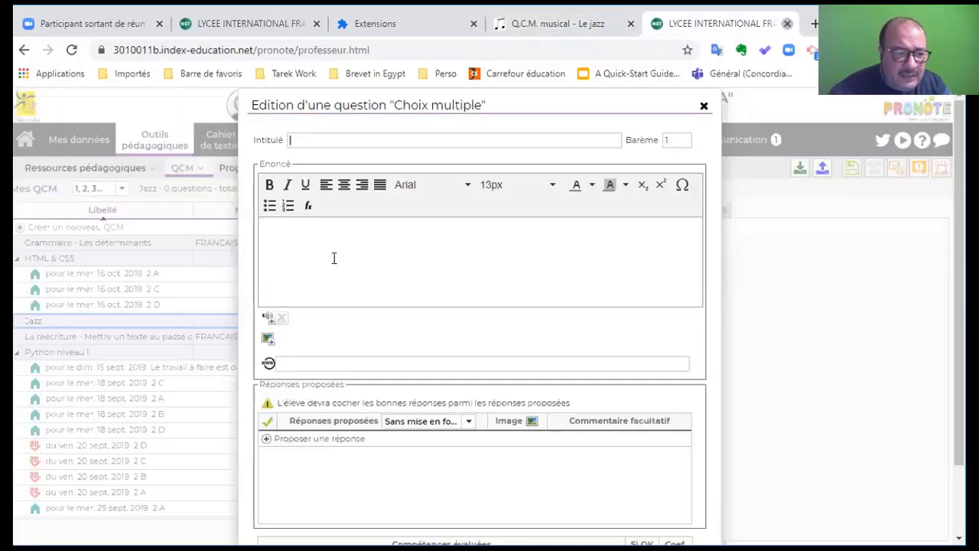
{"action": "left_click", "coordinate": [304, 241]}
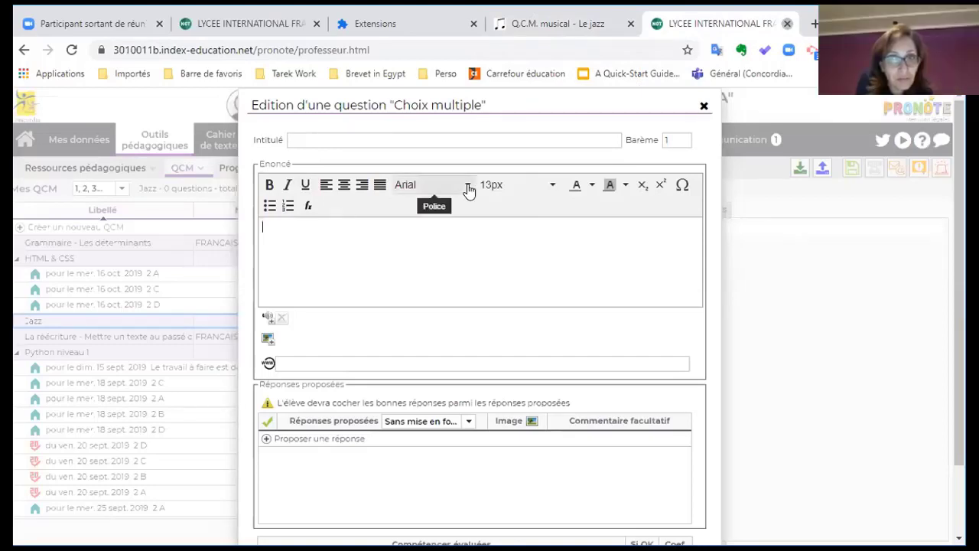
{"action": "key", "text": "ctrl+v"}
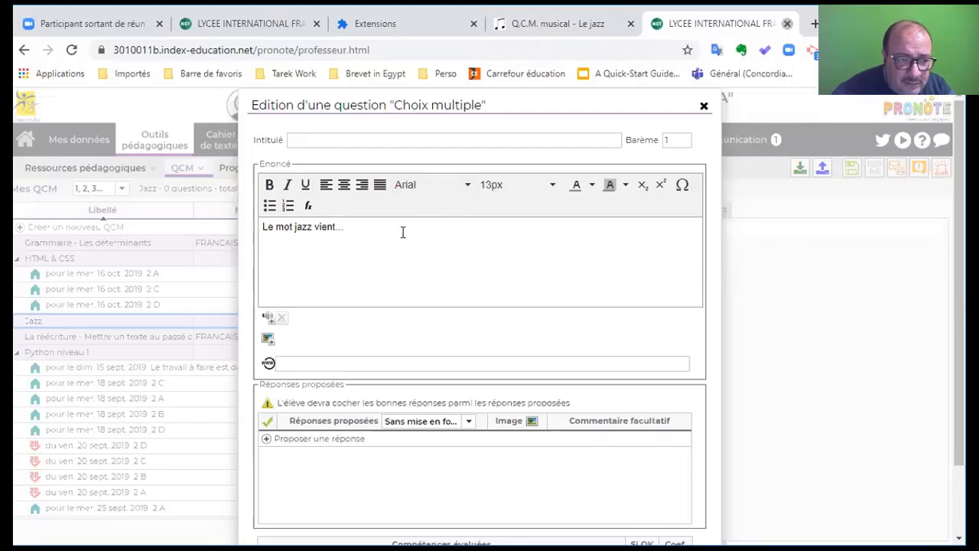
Set the question's Intitulé to "N°1".
{"action": "left_click", "coordinate": [352, 142]}
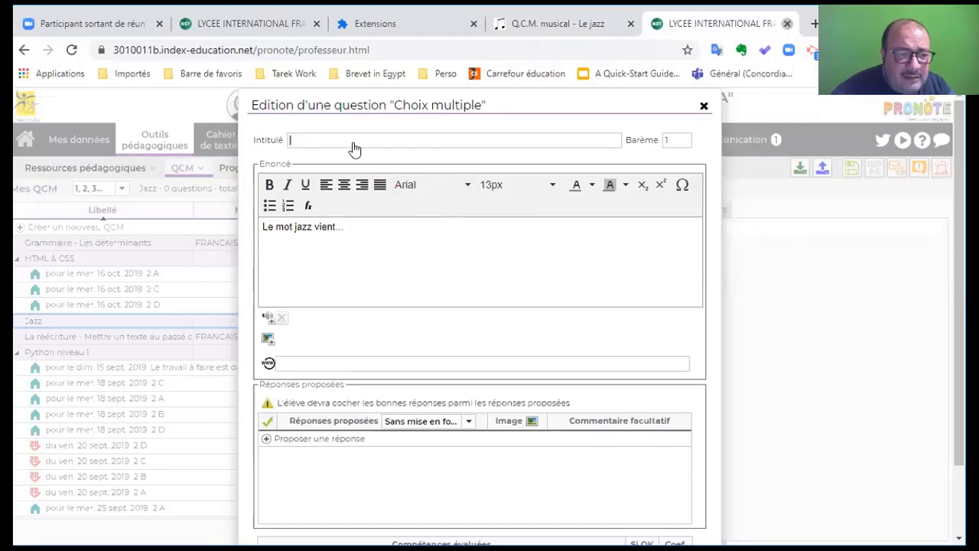
{"action": "left_click", "coordinate": [546, 32]}
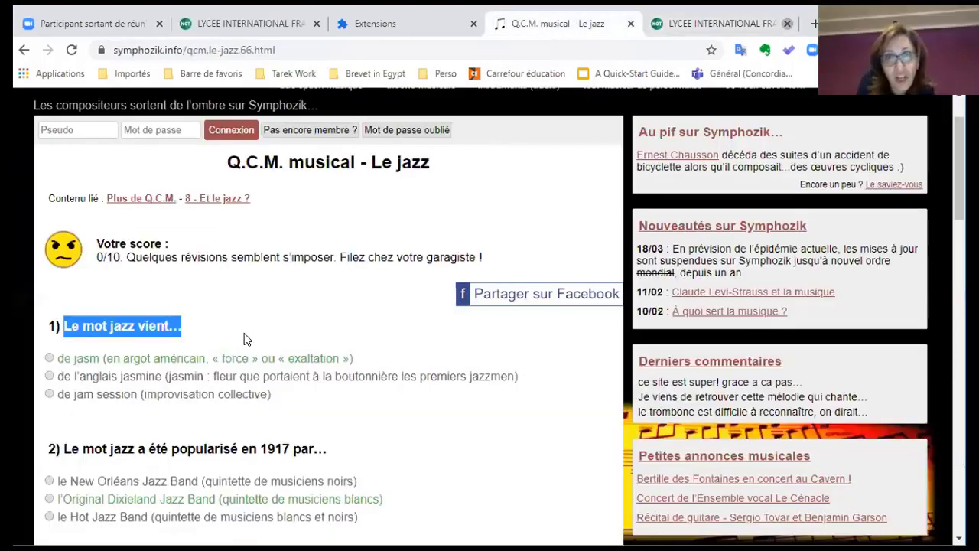
{"action": "left_click", "coordinate": [687, 27]}
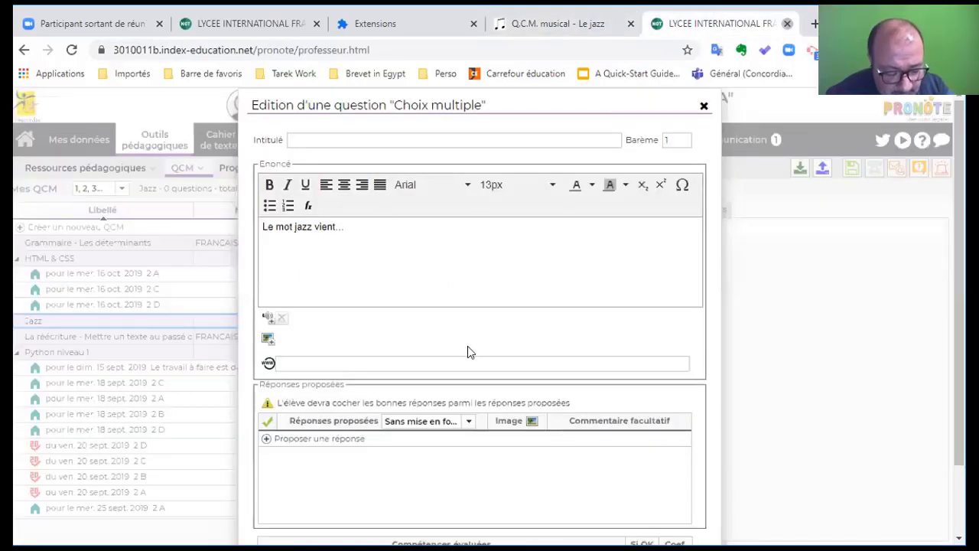
{"action": "type", "text": "N°1"}
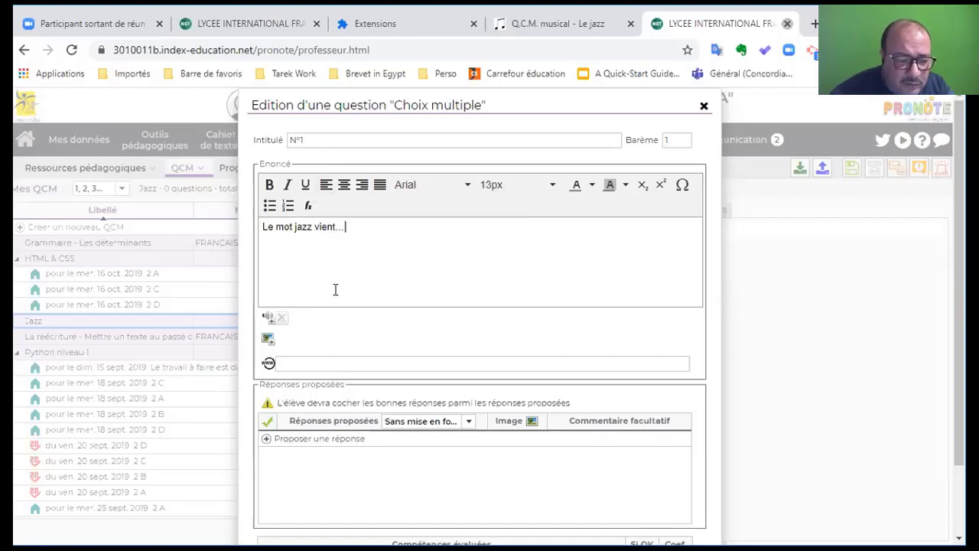
Copy the answer "de jasm (en argot américain, « force » ou « exaltation »)" from Symphozik into the question's first proposed response in PRONOTE.
{"action": "scroll", "coordinate": [341, 473], "scroll_direction": "down", "scroll_amount": 1}
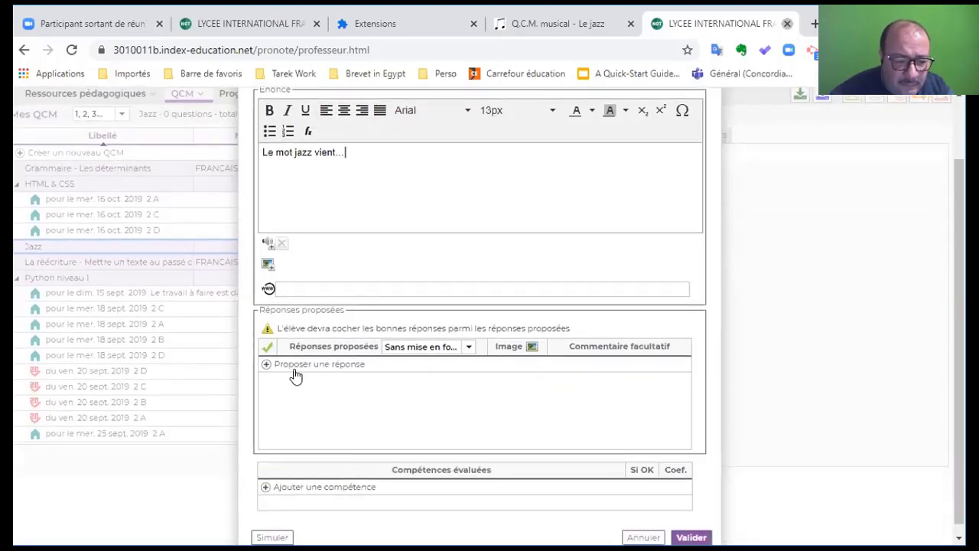
{"action": "scroll", "coordinate": [295, 367], "scroll_direction": "down", "scroll_amount": 1}
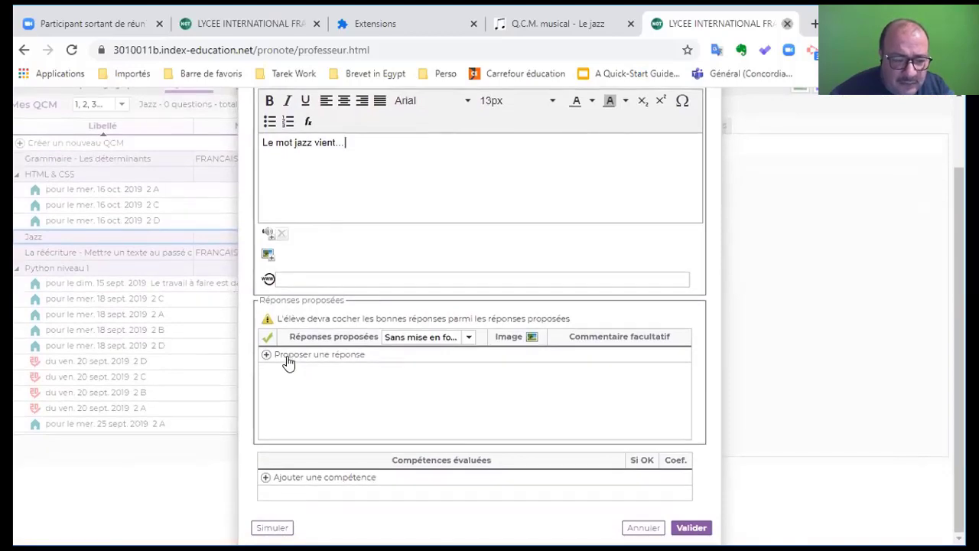
{"action": "left_click", "coordinate": [558, 25]}
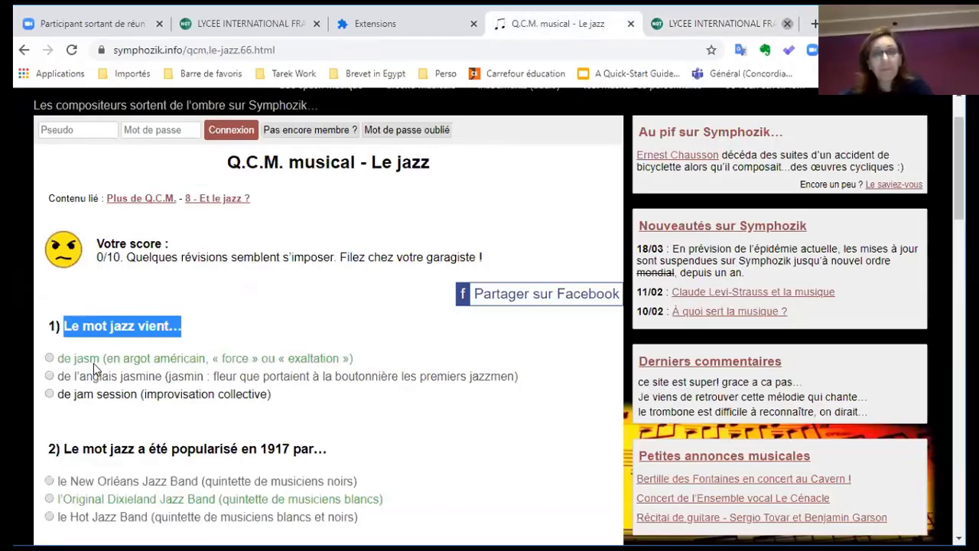
{"action": "left_click_drag", "start_coordinate": [354, 360], "coordinate": [290, 359]}
{"action": "left_click", "coordinate": [282, 343]}
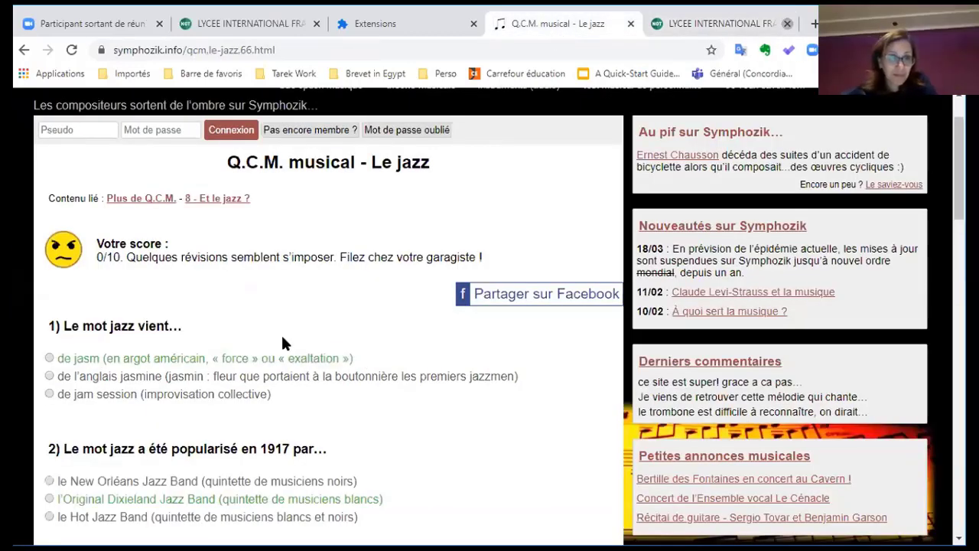
{"action": "left_click_drag", "start_coordinate": [355, 359], "coordinate": [54, 358]}
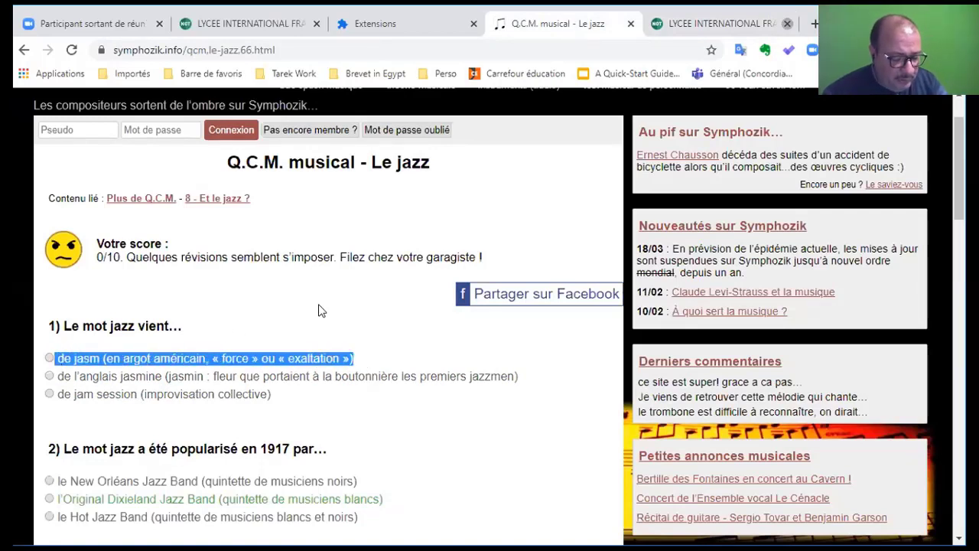
{"action": "right_click", "coordinate": [214, 360]}
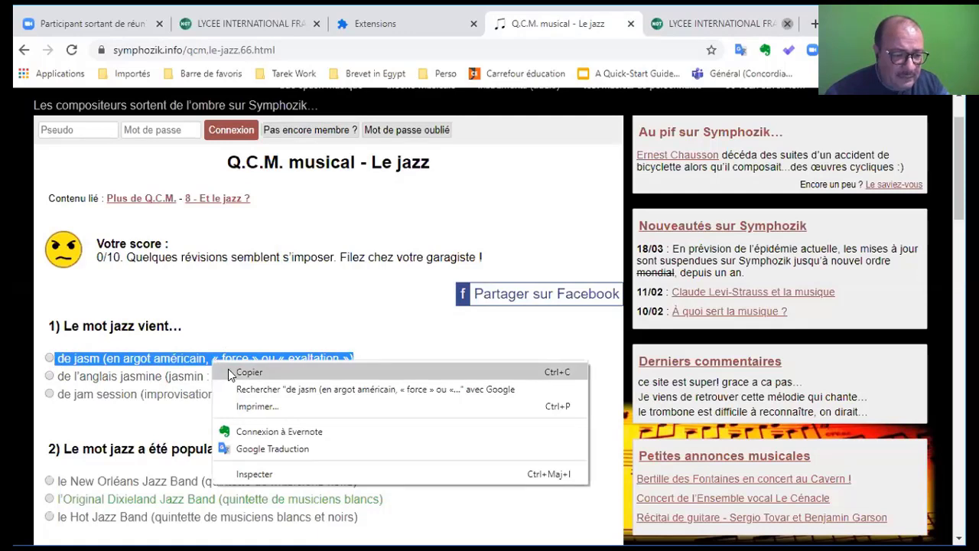
{"action": "left_click", "coordinate": [229, 371]}
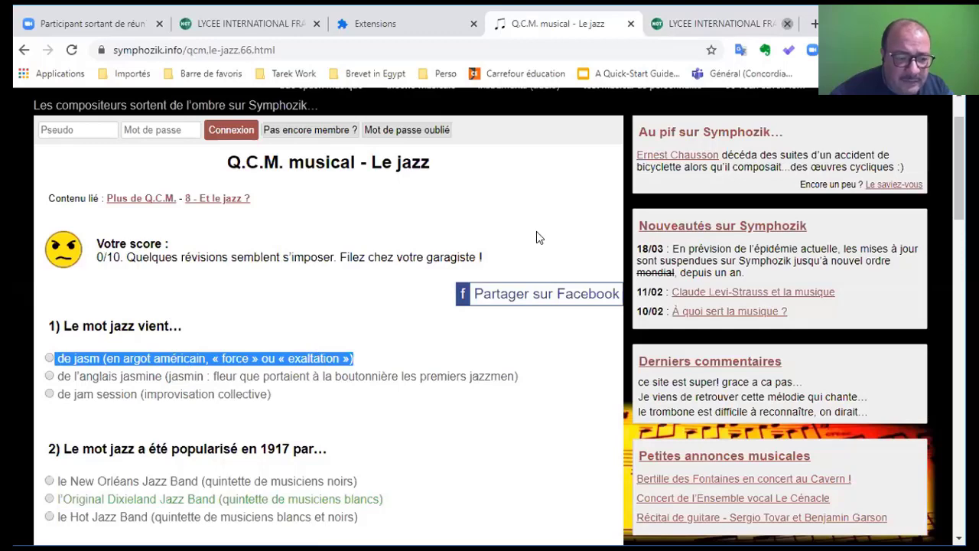
{"action": "left_click", "coordinate": [677, 29]}
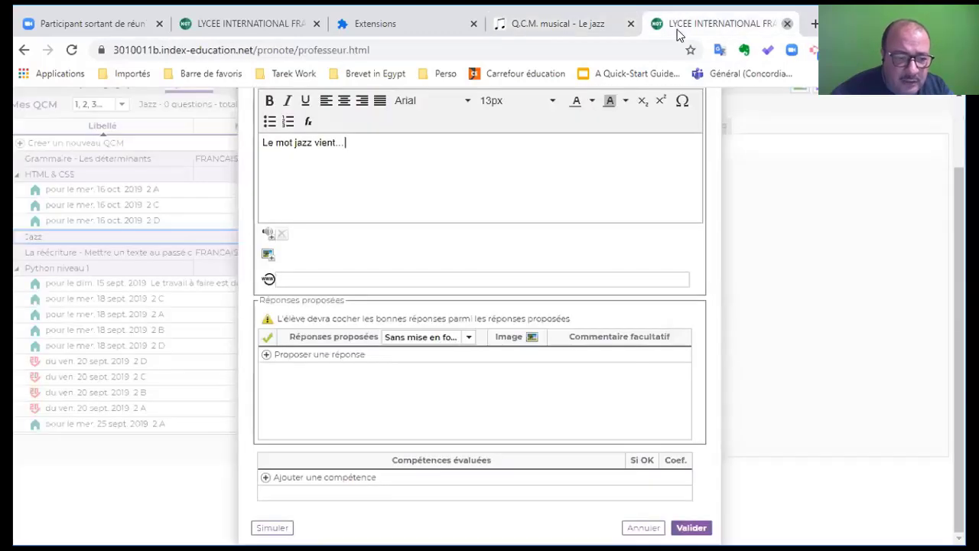
{"action": "left_click", "coordinate": [303, 356]}
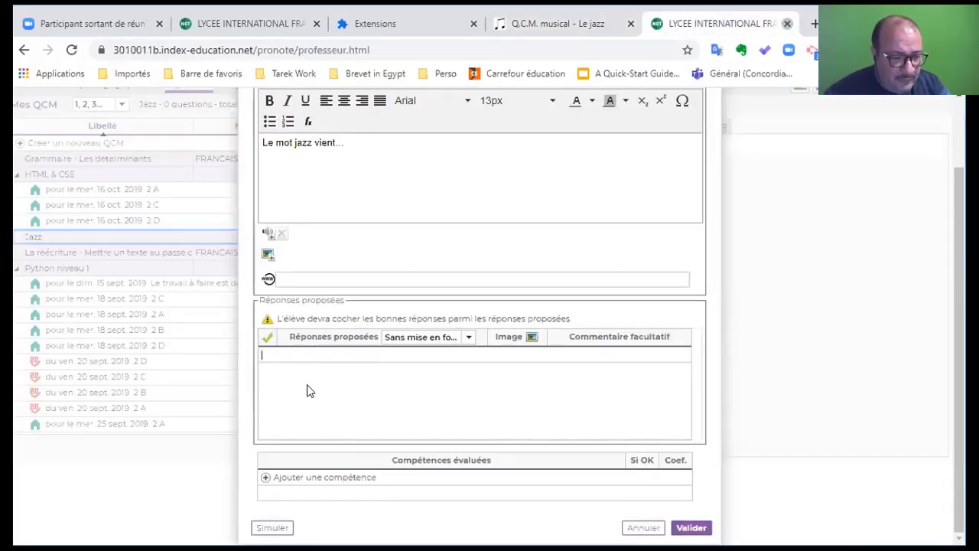
{"action": "key", "text": "ctrl+v"}
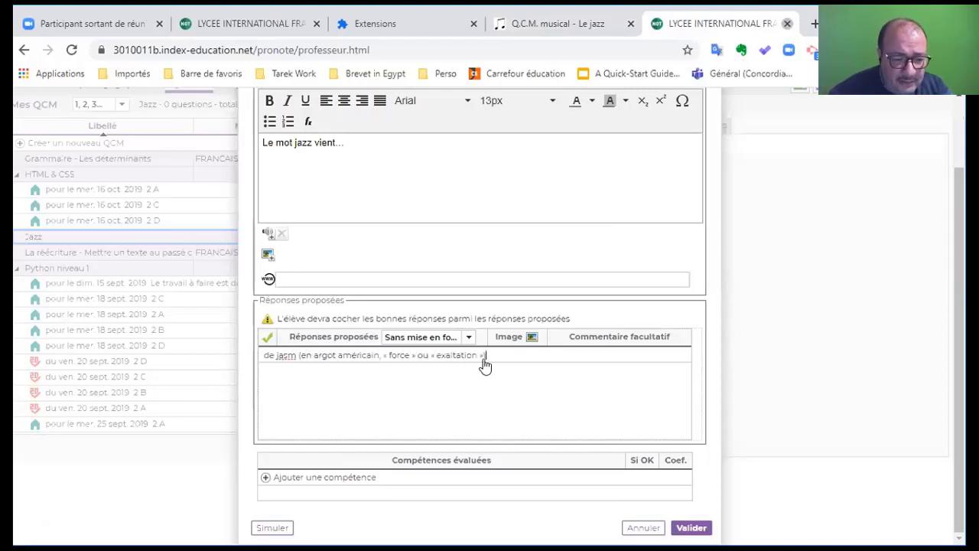
Confirm the "de jasm…" entry as the first proposed response of the question.
{"action": "right_click", "coordinate": [517, 355]}
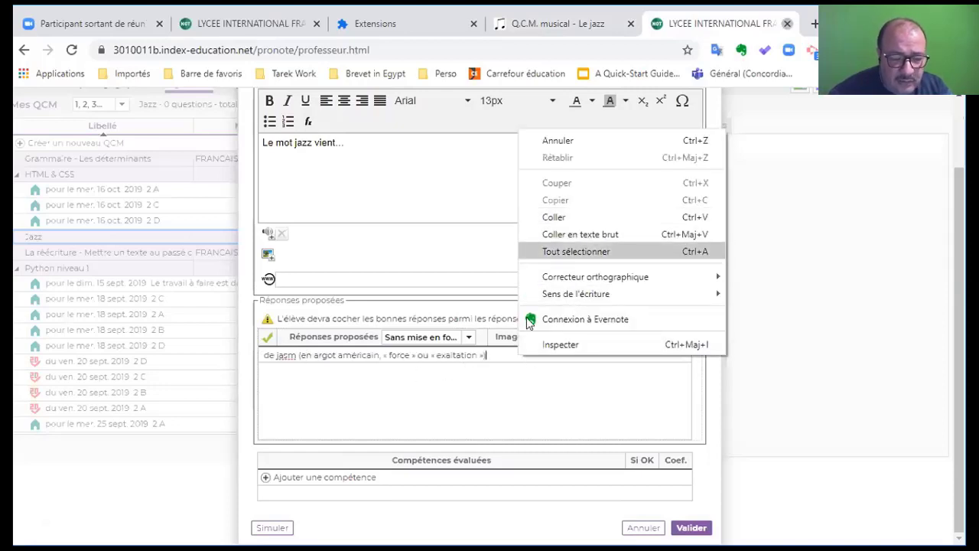
{"action": "left_click", "coordinate": [488, 394]}
{"action": "left_click", "coordinate": [488, 394]}
{"action": "scroll", "coordinate": [482, 429], "scroll_direction": "down", "scroll_amount": 2}
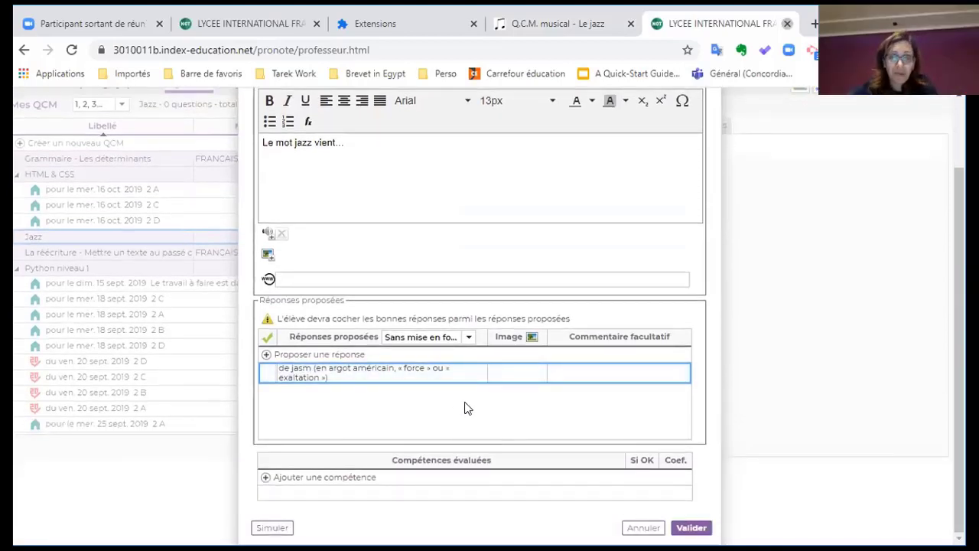
Copy the answer "de l'anglais jasmine (jasmin : fleur que portaient à la boutonnière les premiers jazzmen)" from Symphozik into a second proposed response in PRONOTE.
{"action": "left_click", "coordinate": [267, 357]}
{"action": "left_click", "coordinate": [544, 29]}
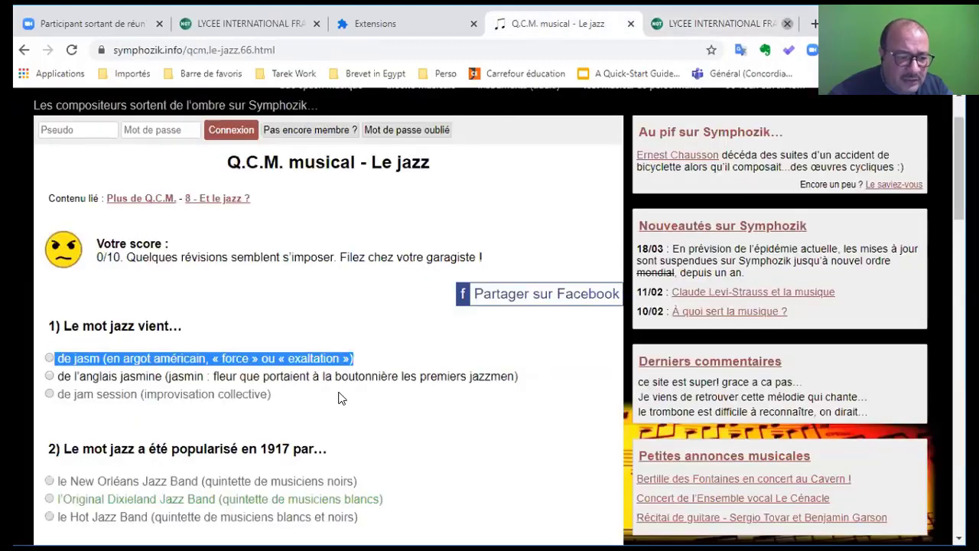
{"action": "triple_click", "coordinate": [328, 393]}
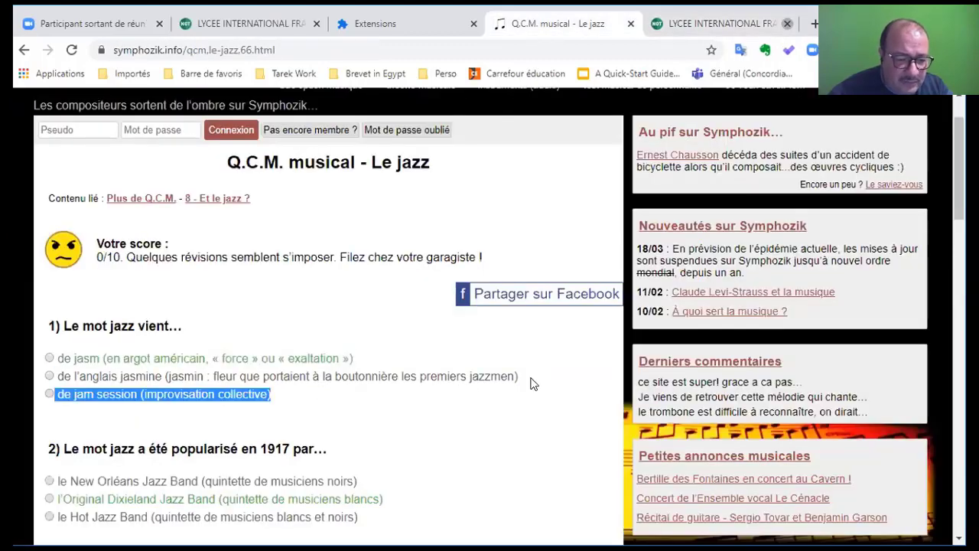
{"action": "left_click_drag", "start_coordinate": [534, 384], "coordinate": [38, 370]}
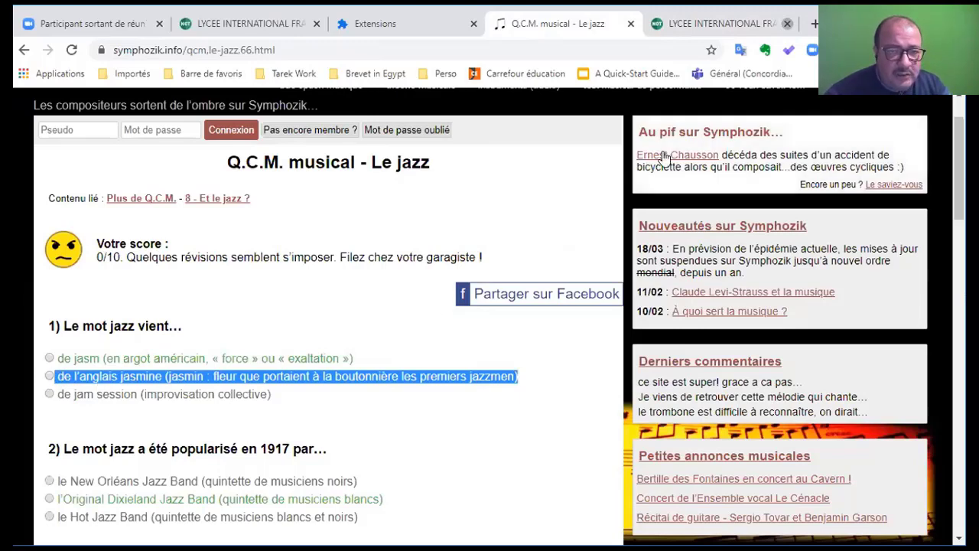
{"action": "left_click", "coordinate": [696, 27]}
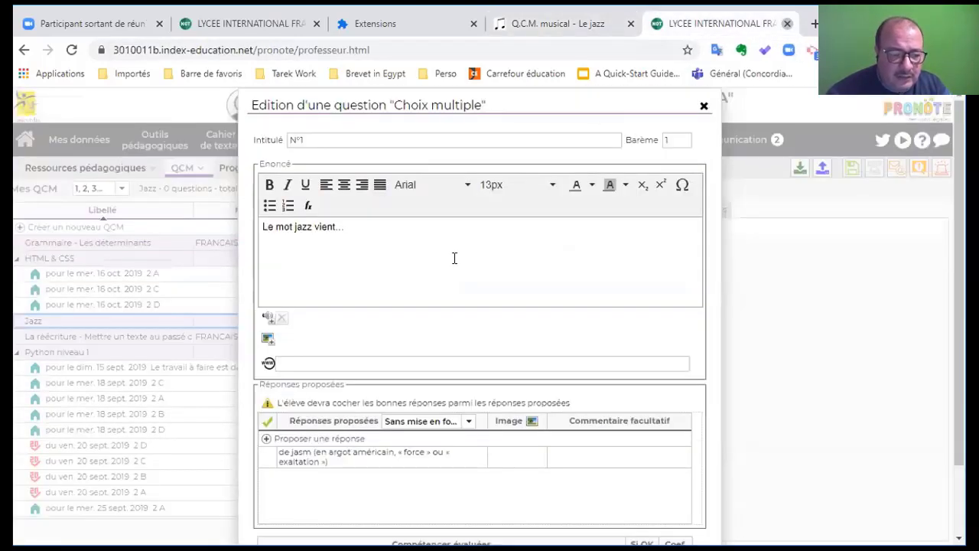
{"action": "left_click", "coordinate": [319, 438]}
{"action": "key", "text": "ctrl+v"}
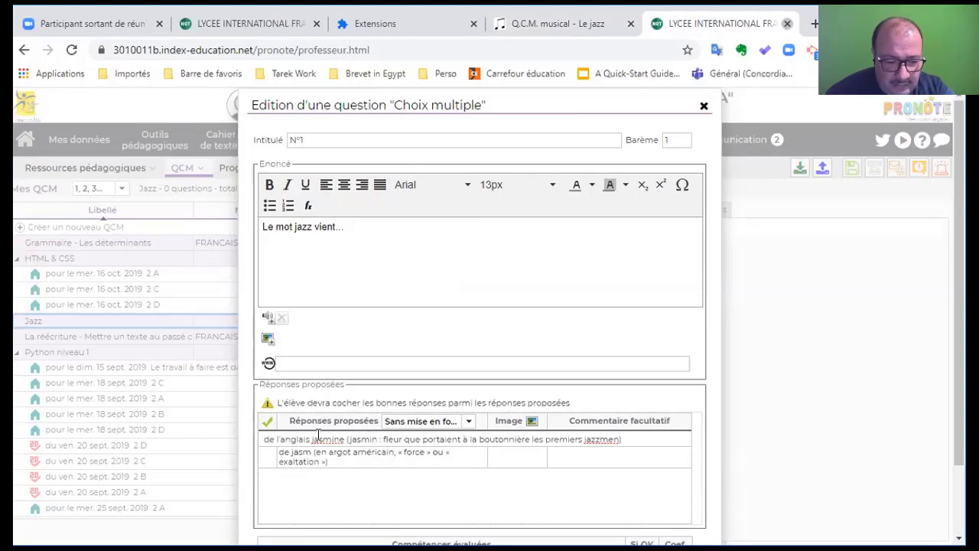
{"action": "key", "text": "Return"}
{"action": "scroll", "coordinate": [501, 498], "scroll_direction": "down", "scroll_amount": 1}
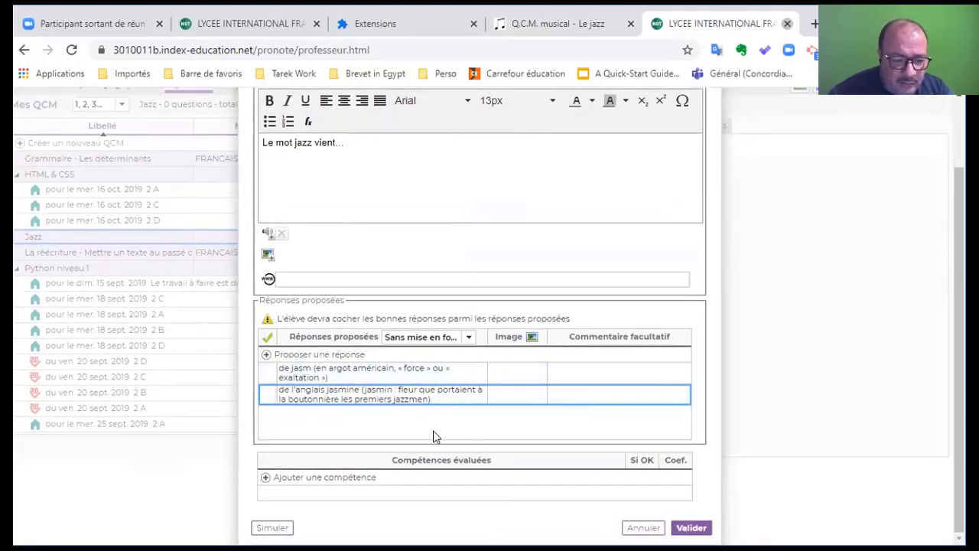
Copy the answer "de jam session (improvisation collective)" from Symphozik into a third proposed response in PRONOTE.
{"action": "left_click", "coordinate": [565, 32]}
{"action": "left_click_drag", "start_coordinate": [297, 393], "coordinate": [49, 395]}
{"action": "key", "text": "ctrl+c"}
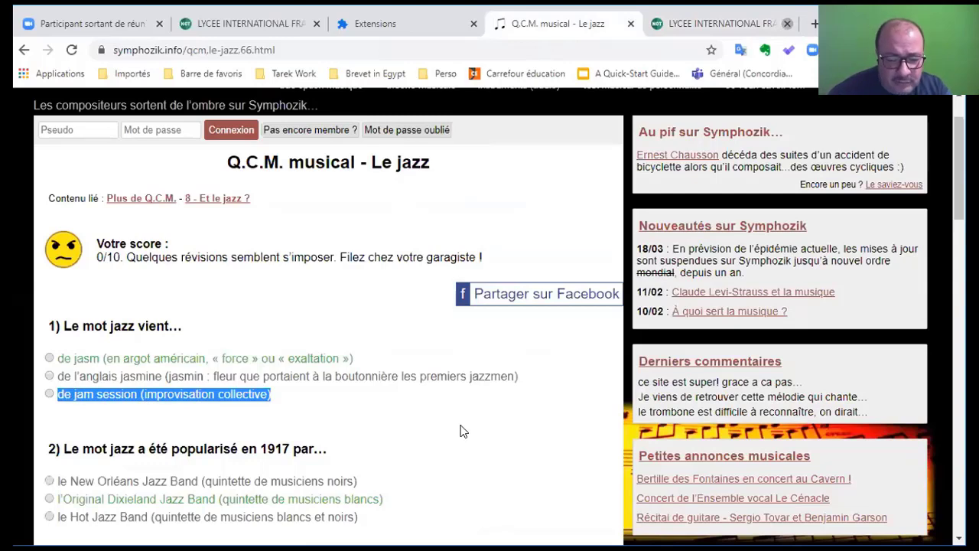
{"action": "left_click", "coordinate": [698, 29]}
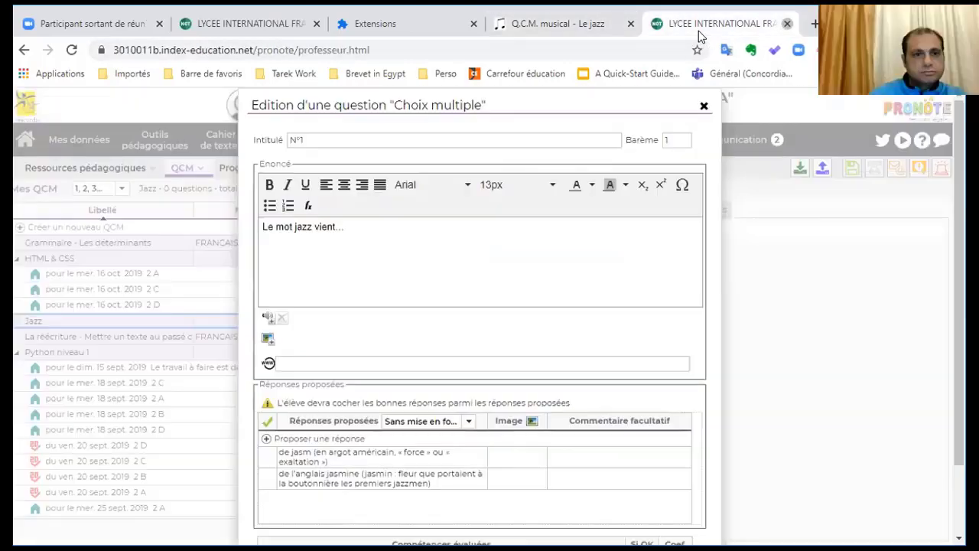
{"action": "left_click", "coordinate": [328, 438]}
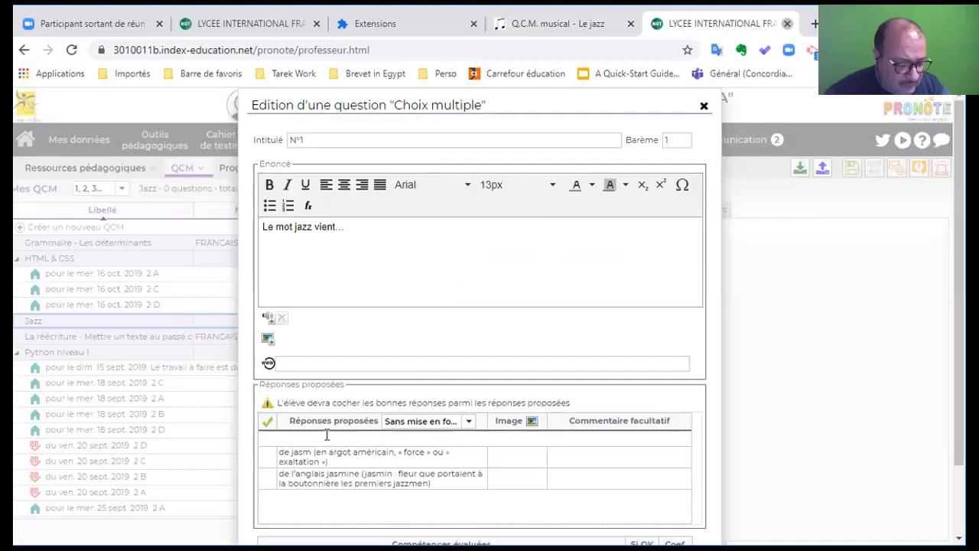
{"action": "key", "text": "ctrl+v"}
{"action": "key", "text": "Return"}
{"action": "scroll", "coordinate": [709, 405], "scroll_direction": "down", "scroll_amount": 2}
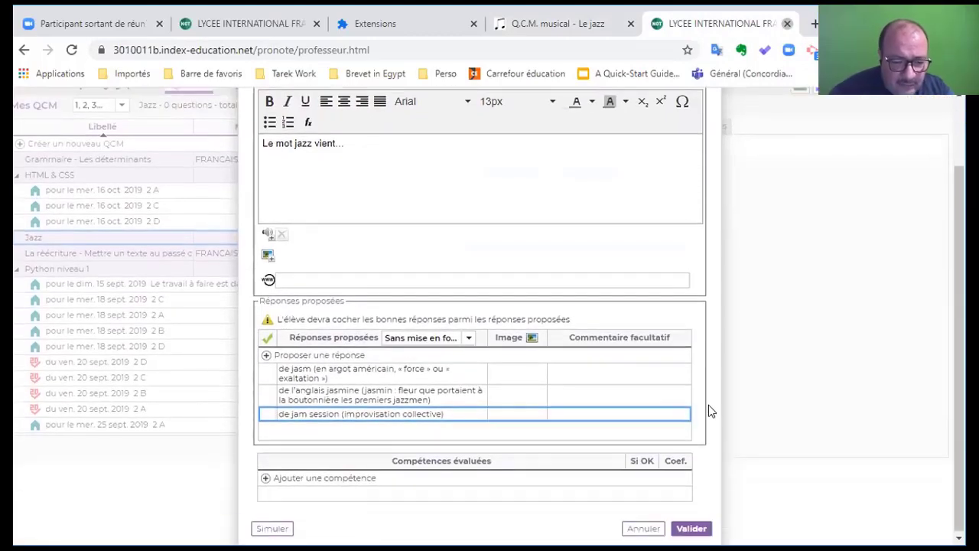
Check question 1's solution on Symphozik and mark "de jasm (en argot américain…)" as the correct response in PRONOTE.
{"action": "scroll", "coordinate": [707, 398], "scroll_direction": "up", "scroll_amount": 2}
{"action": "left_click", "coordinate": [536, 29]}
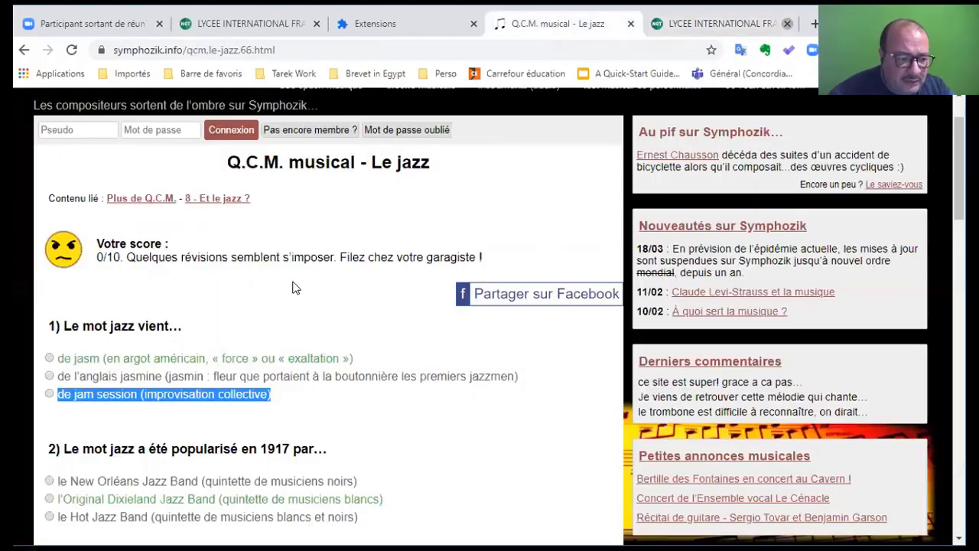
{"action": "left_click", "coordinate": [672, 34]}
{"action": "scroll", "coordinate": [625, 350], "scroll_direction": "down", "scroll_amount": 3}
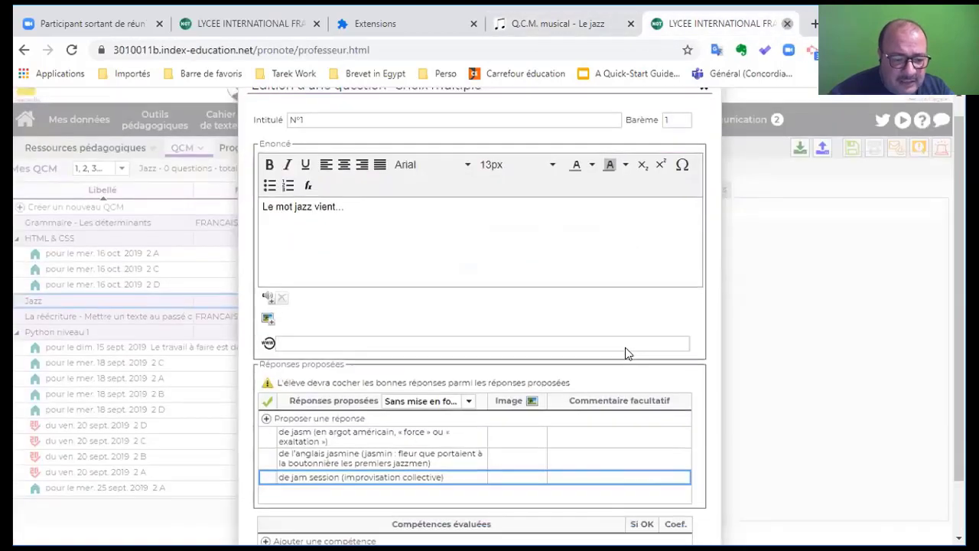
{"action": "left_click", "coordinate": [594, 27]}
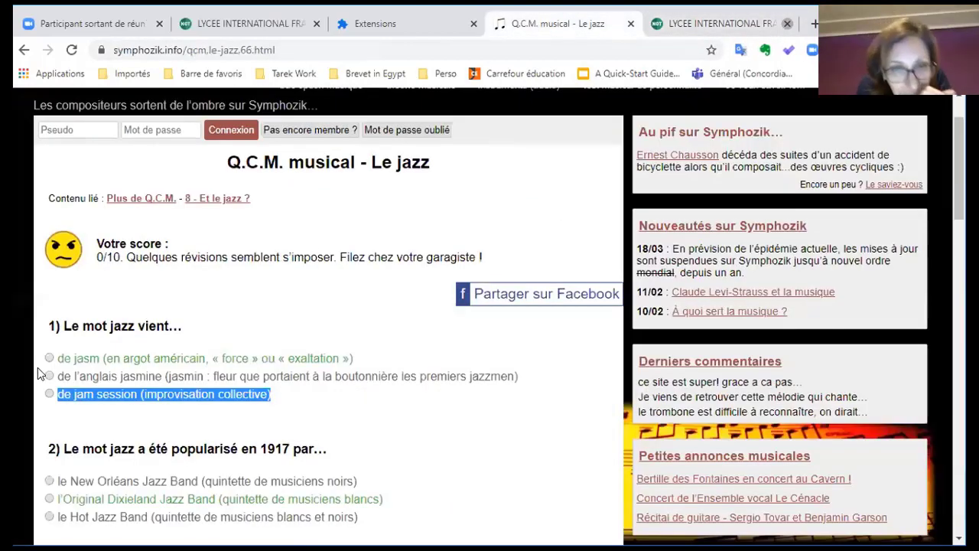
{"action": "left_click", "coordinate": [654, 29]}
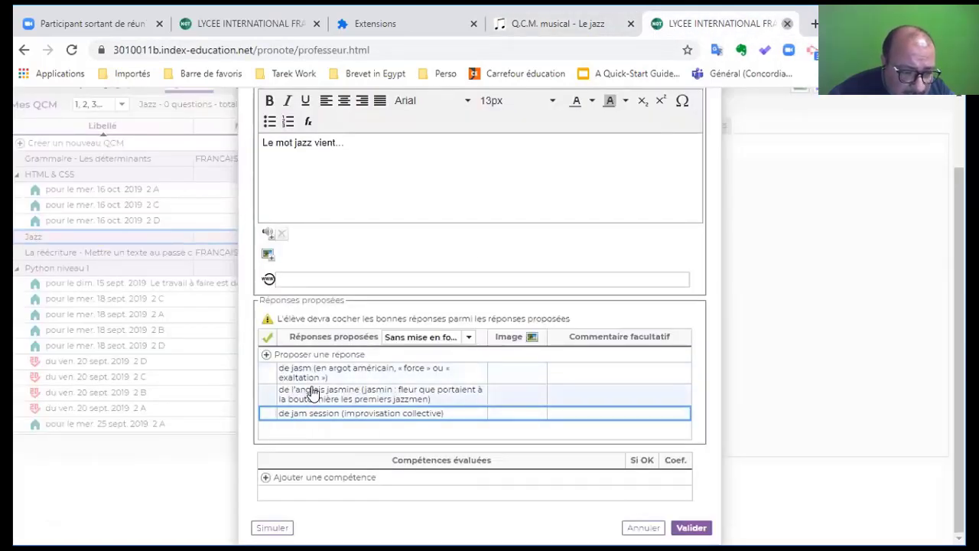
{"action": "left_click", "coordinate": [268, 373]}
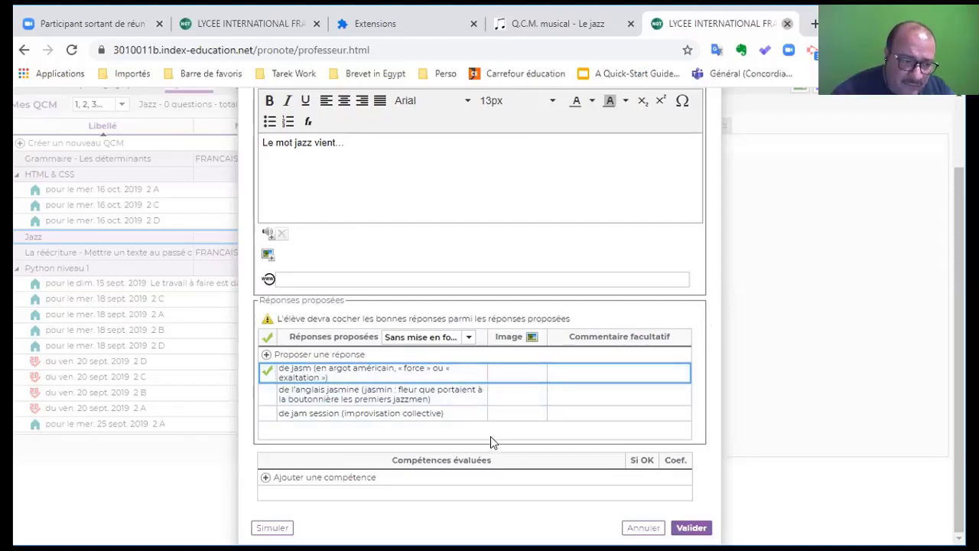
Open YouTube in place of the Chrome extensions page.
{"action": "scroll", "coordinate": [491, 436], "scroll_direction": "up", "scroll_amount": 3}
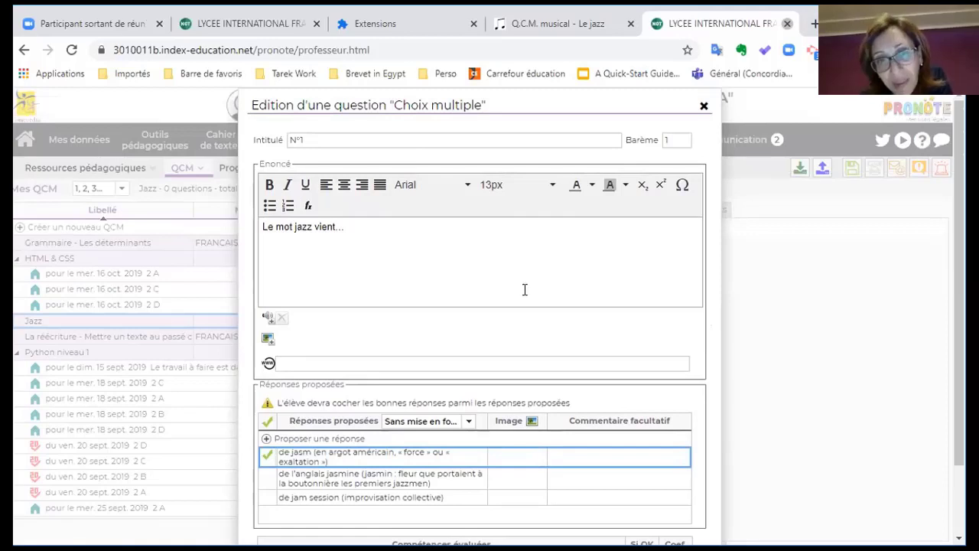
{"action": "scroll", "coordinate": [524, 276], "scroll_direction": "down", "scroll_amount": 3}
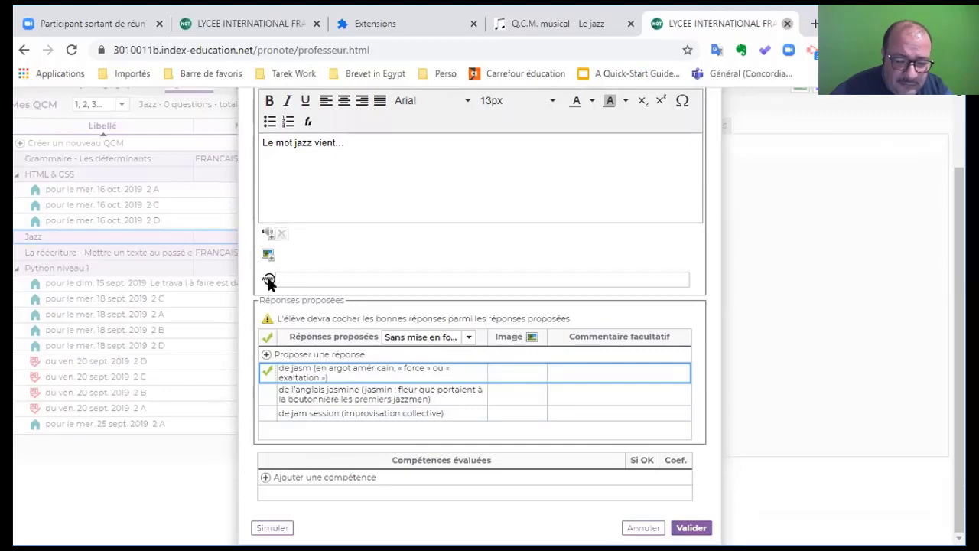
{"action": "left_click", "coordinate": [398, 29]}
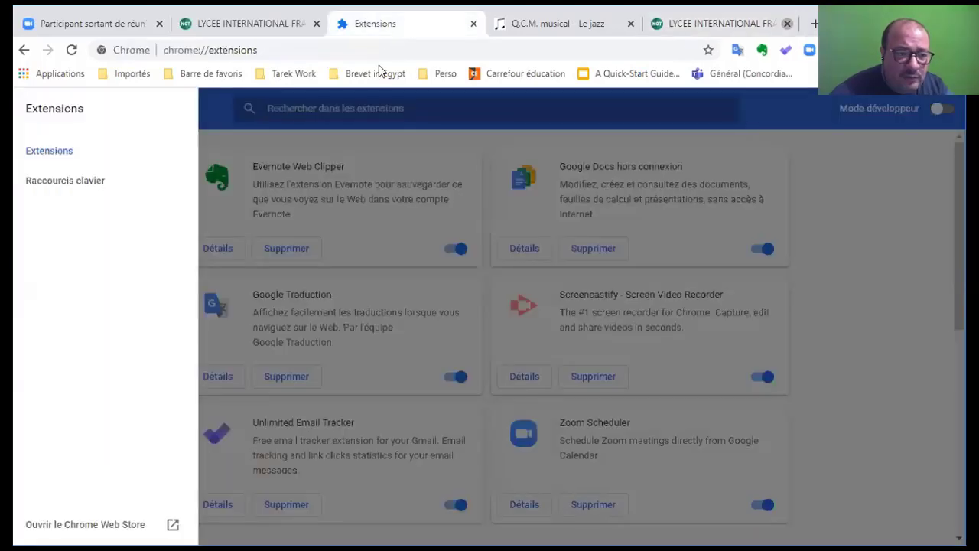
{"action": "left_click", "coordinate": [379, 51]}
{"action": "type", "text": "you"}
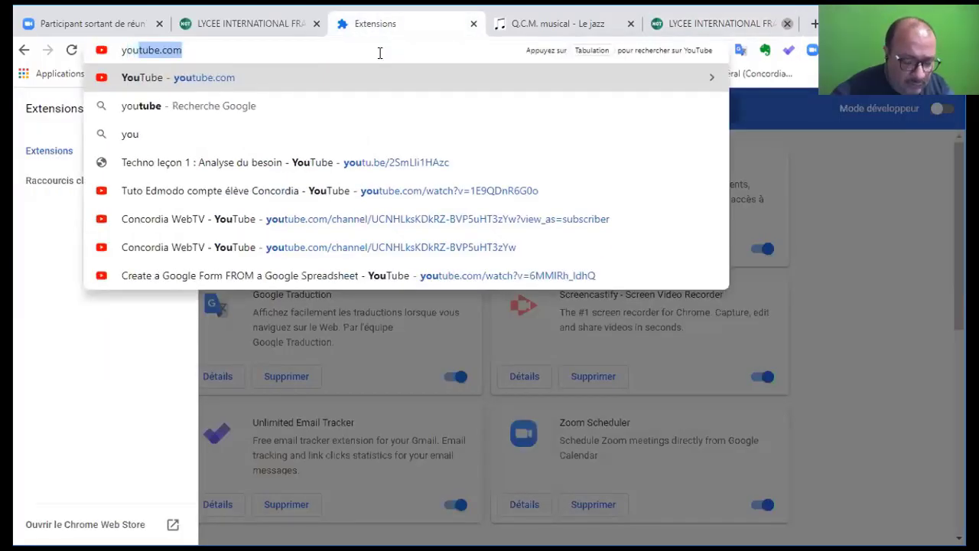
{"action": "key", "text": "Return"}
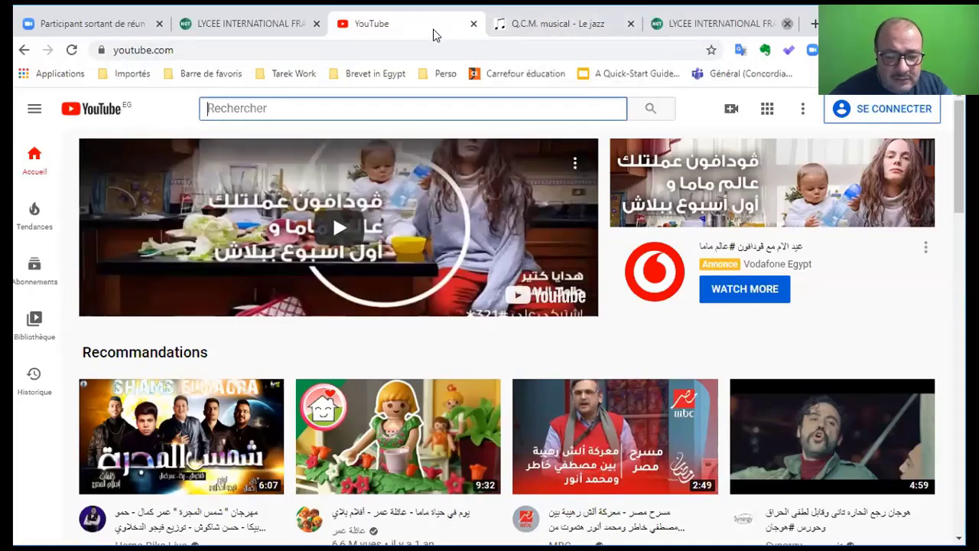
Return to PRONOTE and review the title, statement and proposed responses of question "N°1".
{"action": "left_click", "coordinate": [512, 25]}
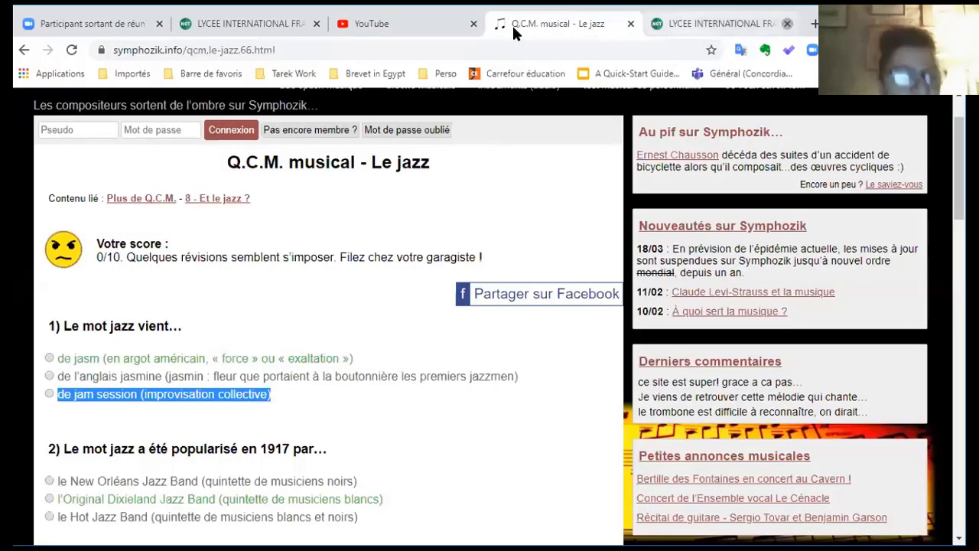
{"action": "left_click", "coordinate": [719, 24]}
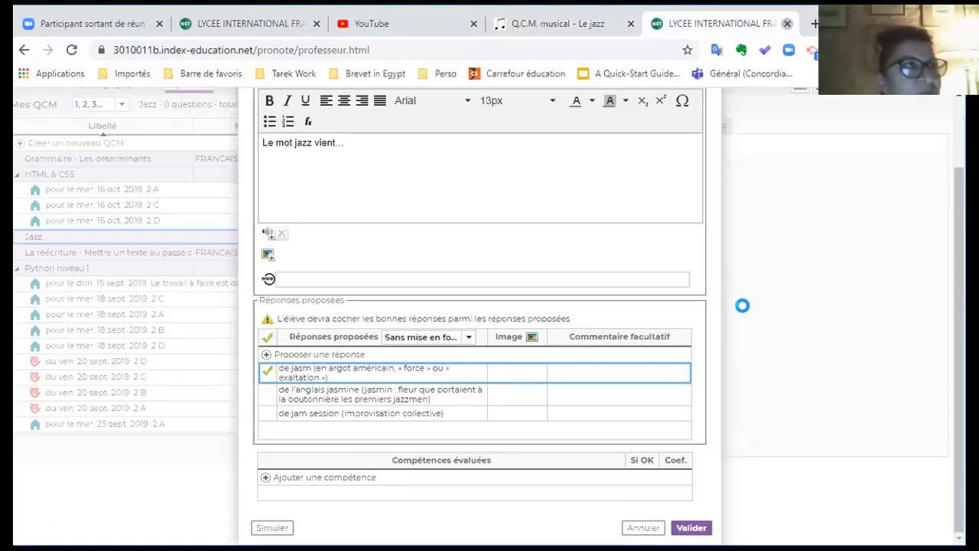
{"action": "scroll", "coordinate": [743, 306], "scroll_direction": "up", "scroll_amount": 2}
{"action": "scroll", "coordinate": [742, 306], "scroll_direction": "down", "scroll_amount": 2}
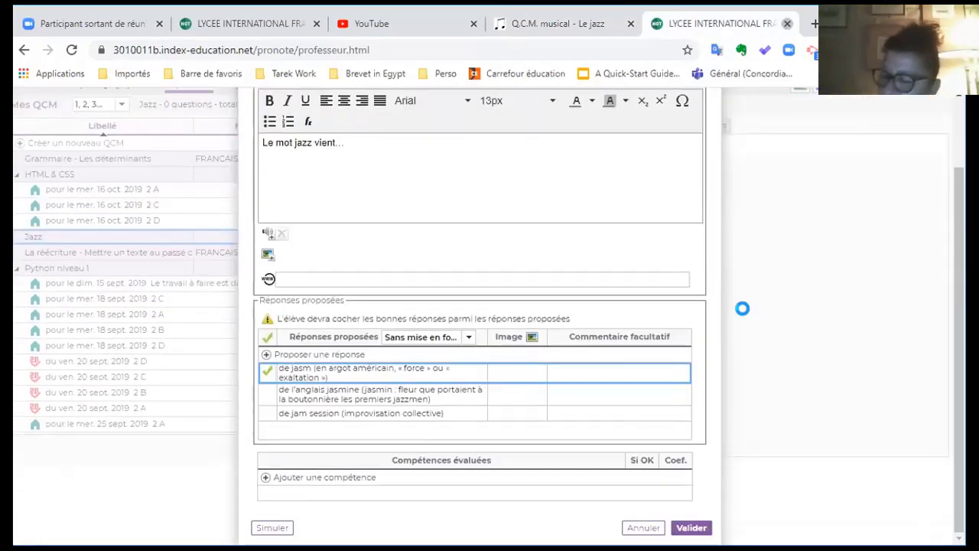
{"action": "scroll", "coordinate": [742, 308], "scroll_direction": "up", "scroll_amount": 1}
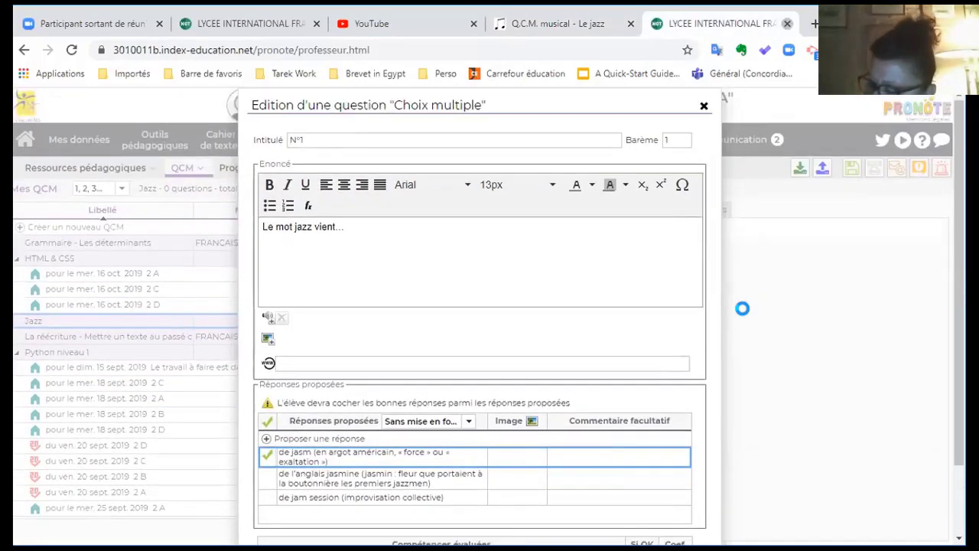
{"action": "scroll", "coordinate": [531, 293], "scroll_direction": "down", "scroll_amount": 2}
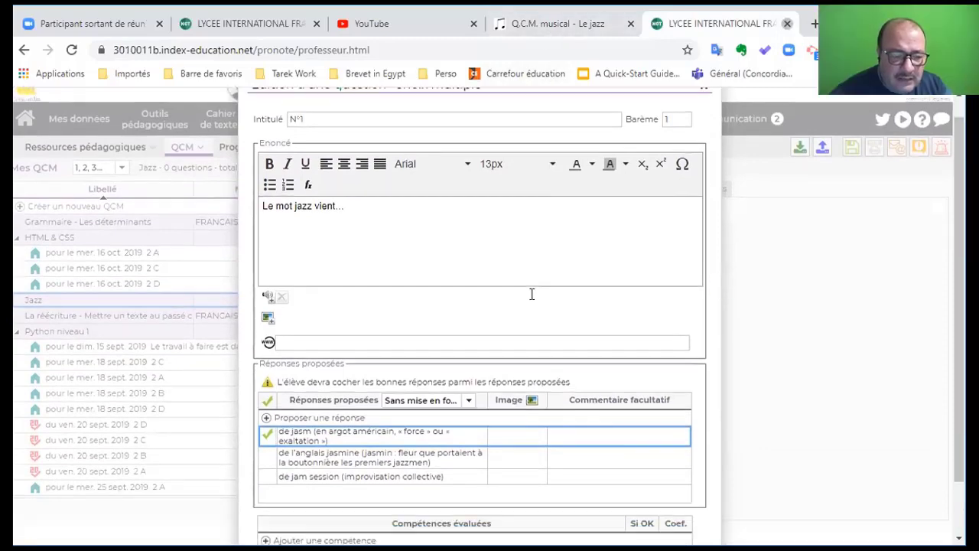
{"action": "scroll", "coordinate": [495, 295], "scroll_direction": "up", "scroll_amount": 2}
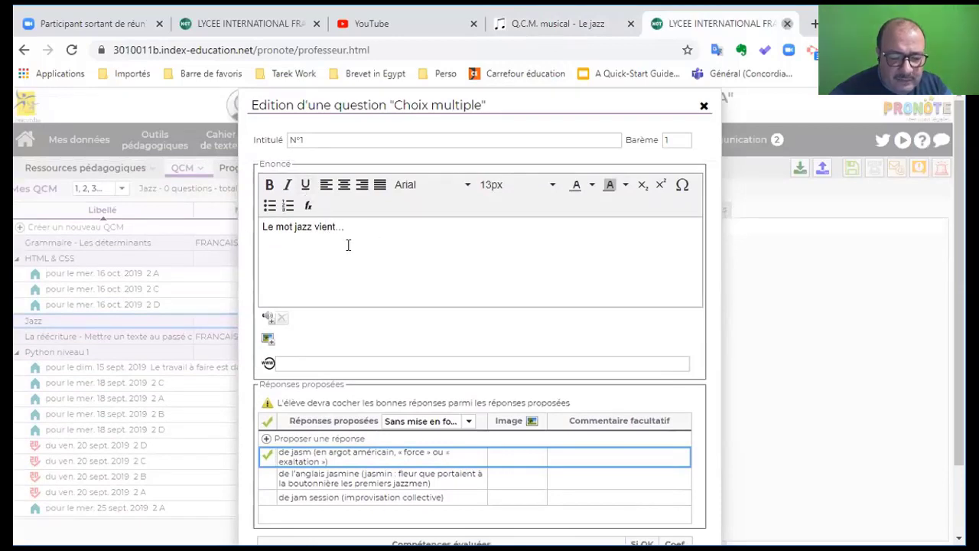
{"action": "scroll", "coordinate": [349, 245], "scroll_direction": "down", "scroll_amount": 2}
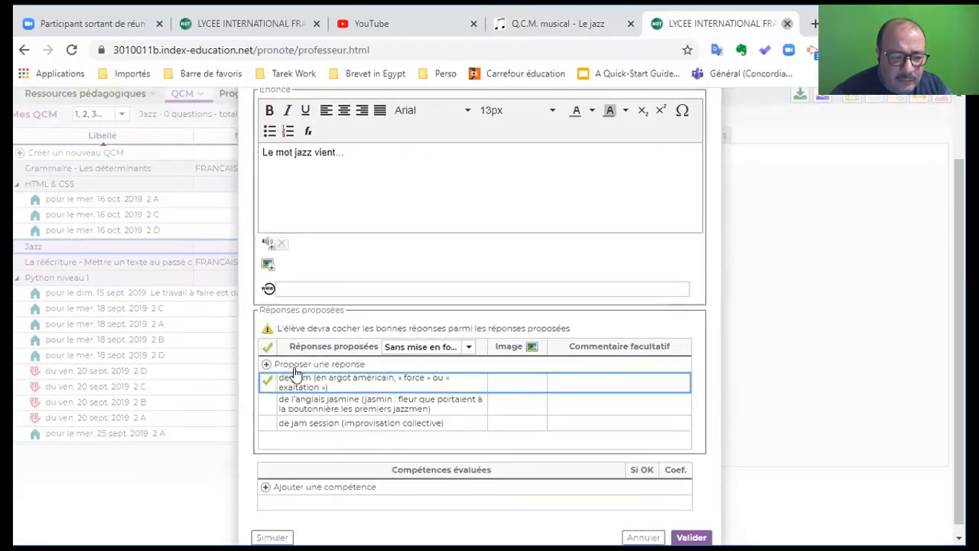
Compare with the Symphozik solution, then try to unmark "de jasm…" as the correct response in PRONOTE.
{"action": "left_click", "coordinate": [536, 35]}
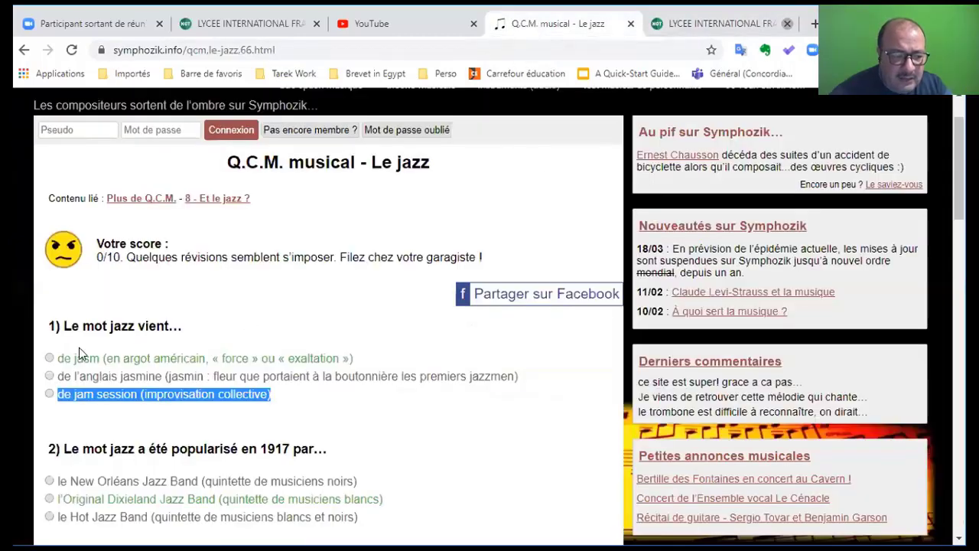
{"action": "left_click", "coordinate": [719, 24]}
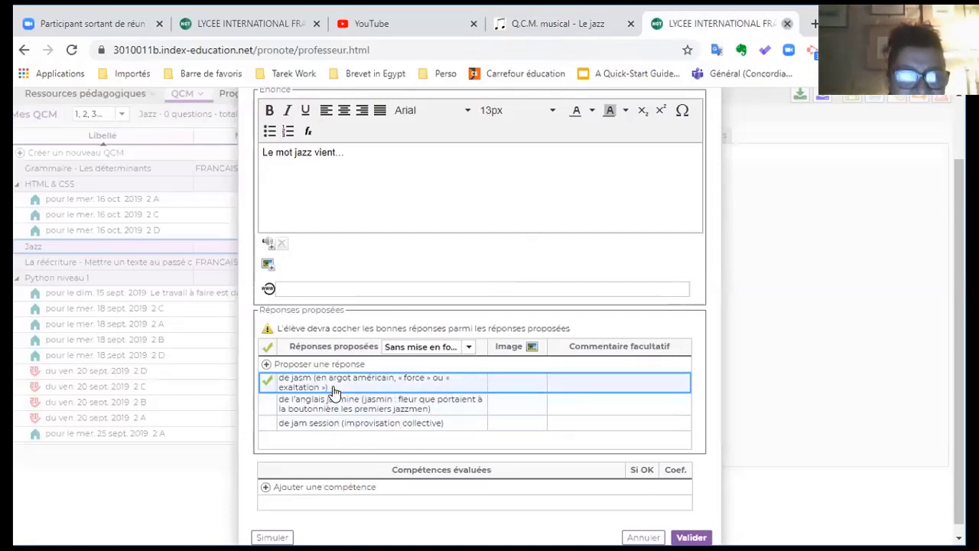
{"action": "left_click", "coordinate": [267, 381]}
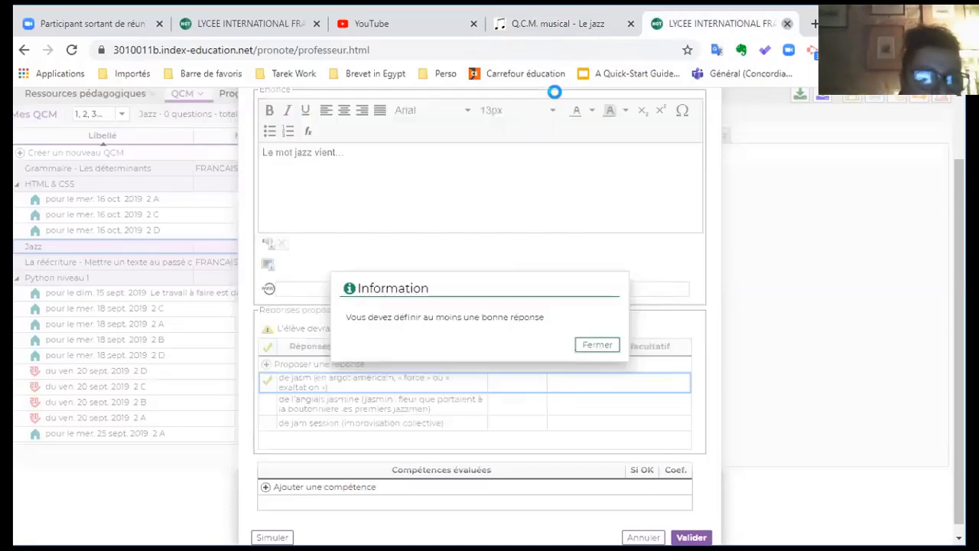
{"action": "left_click", "coordinate": [588, 344]}
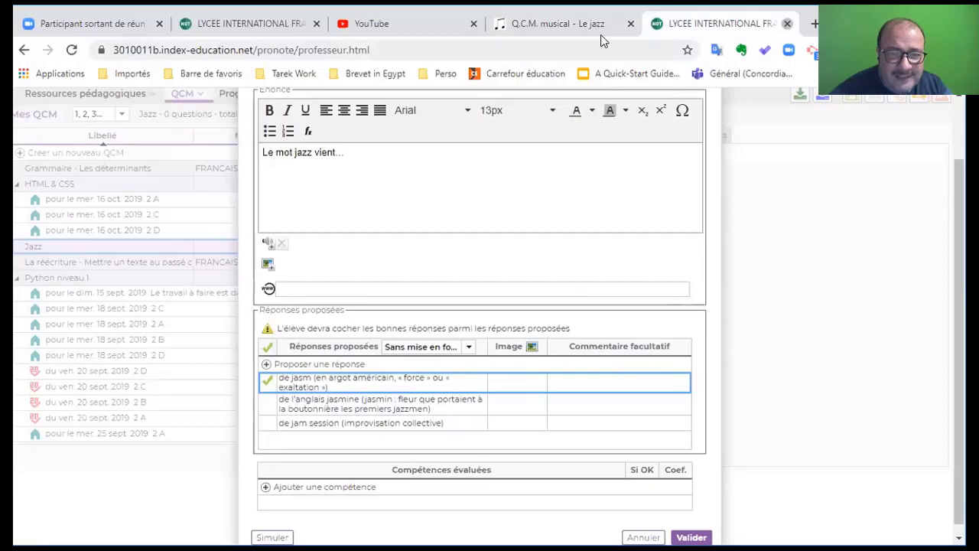
Copy question 1's answer "de jasm (en argot américain, « force » ou « exaltation »)" from the Symphozik quiz and return to PRONOTE.
{"action": "left_click", "coordinate": [558, 24]}
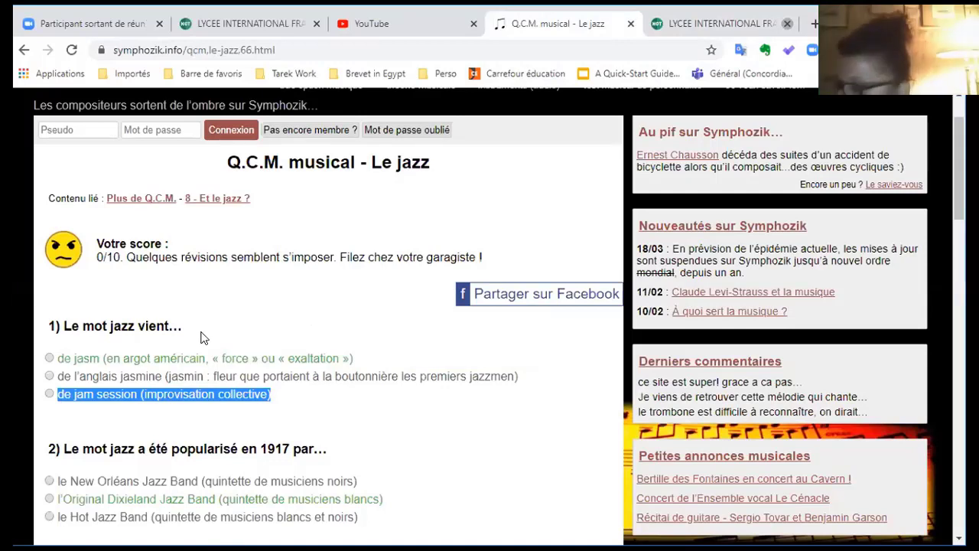
{"action": "left_click", "coordinate": [345, 417]}
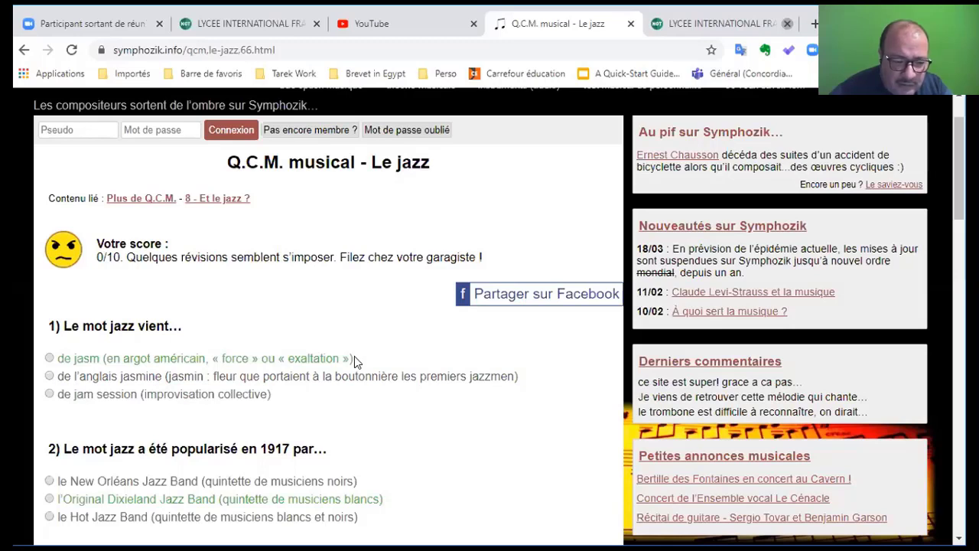
{"action": "left_click_drag", "start_coordinate": [354, 356], "coordinate": [80, 358]}
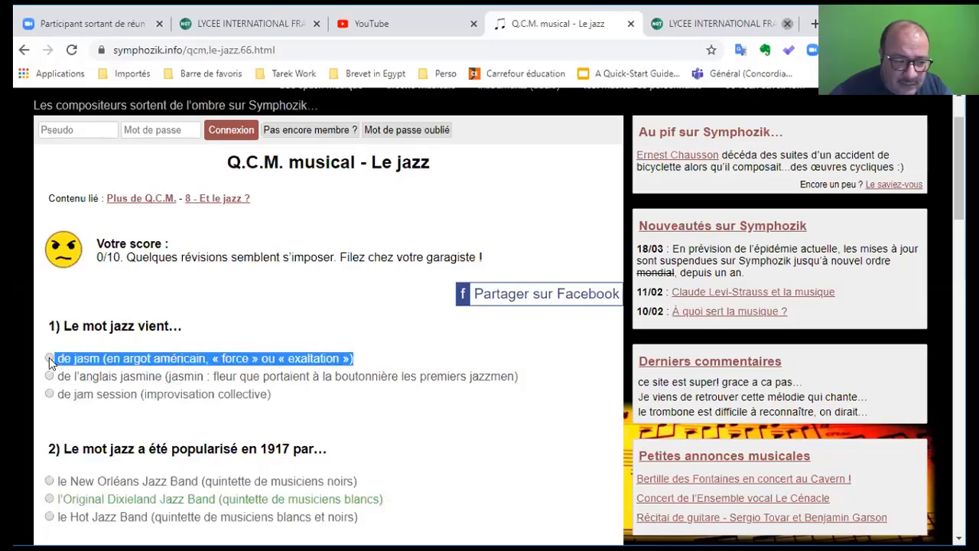
{"action": "right_click", "coordinate": [134, 358]}
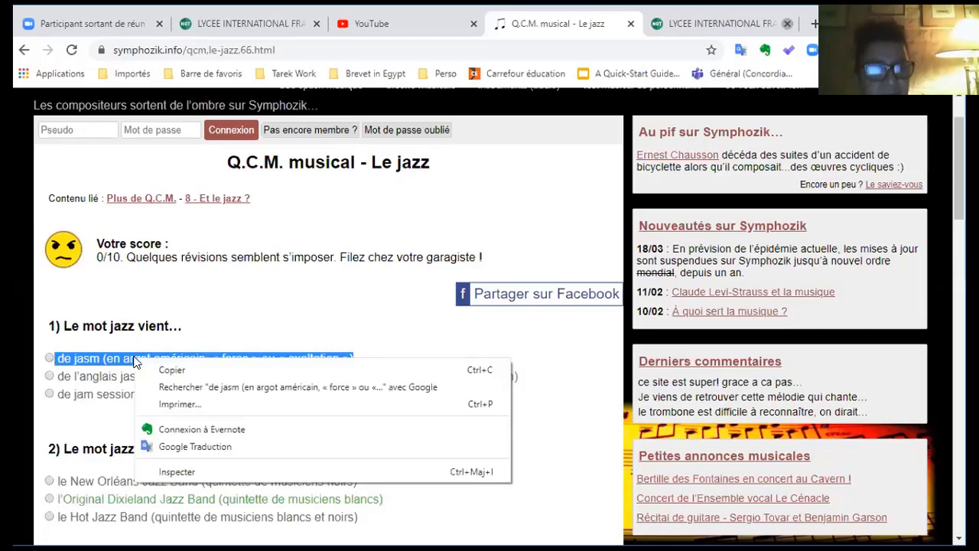
{"action": "left_click", "coordinate": [147, 373]}
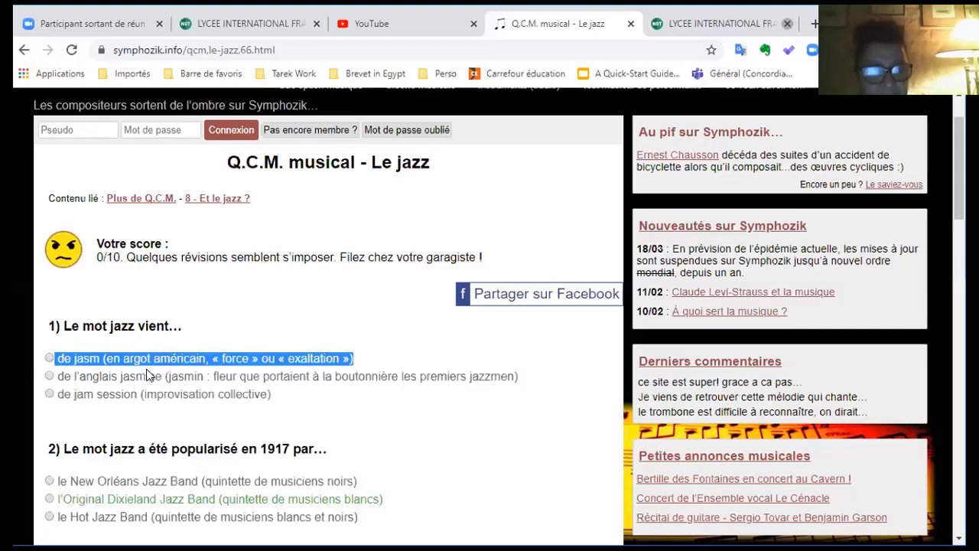
{"action": "left_click", "coordinate": [704, 27]}
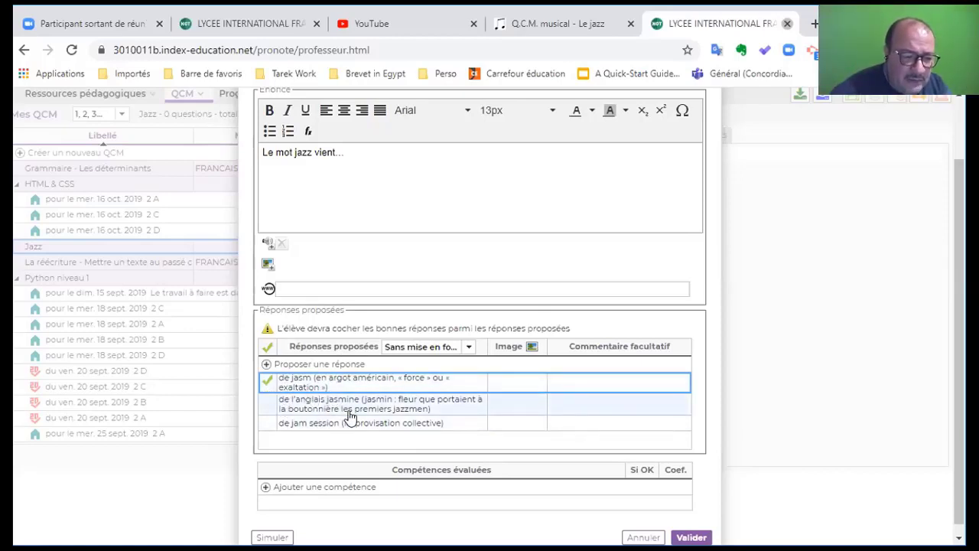
Set the Barème of question "N°1" to 5 points.
{"action": "scroll", "coordinate": [349, 416], "scroll_direction": "up", "scroll_amount": 1}
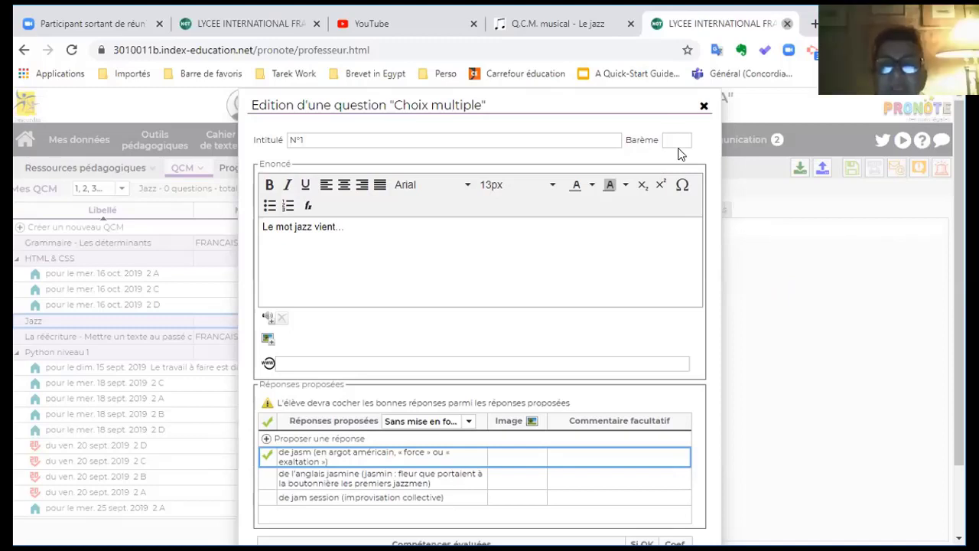
{"action": "type", "text": "2"}
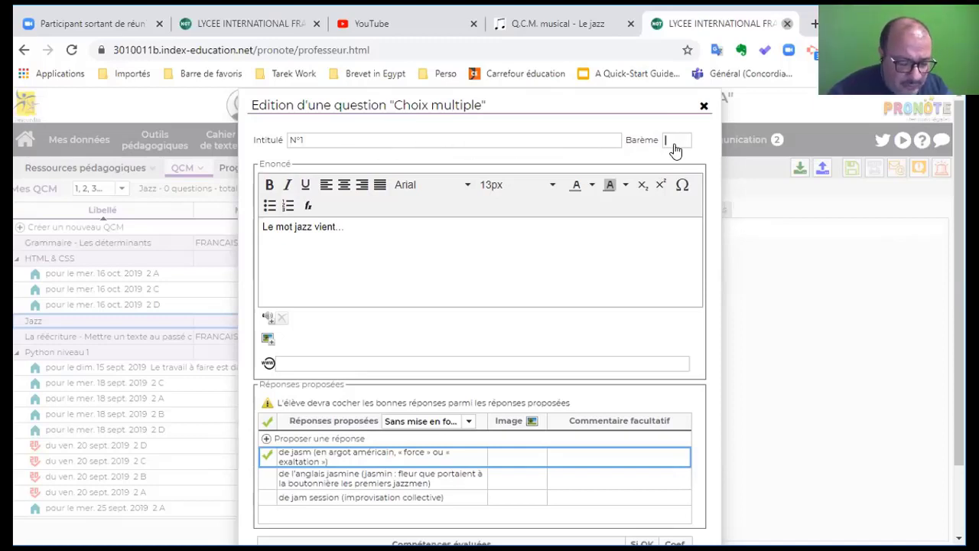
{"action": "type", "text": "5"}
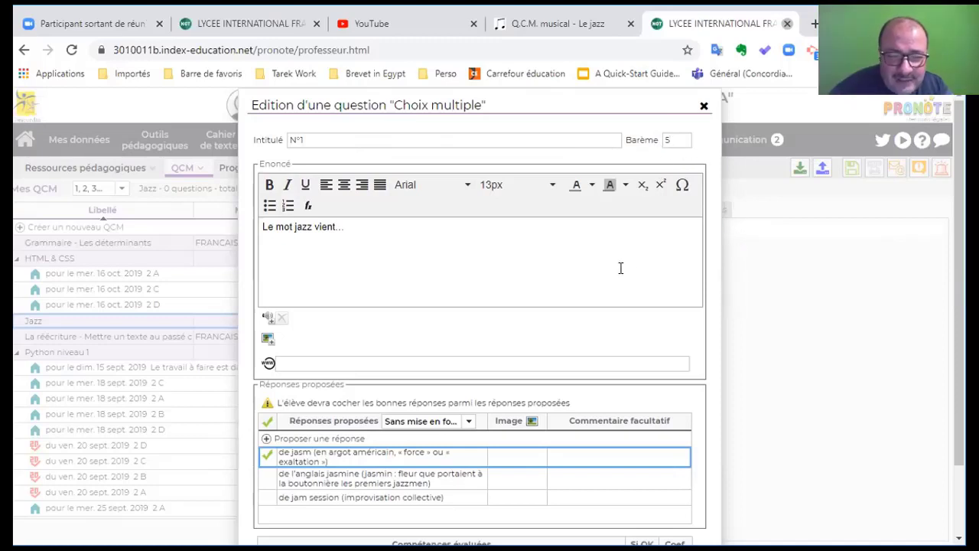
Try marking "de l'anglais jasmine…" as an additional correct response, and unmark it again.
{"action": "scroll", "coordinate": [619, 267], "scroll_direction": "down", "scroll_amount": 1}
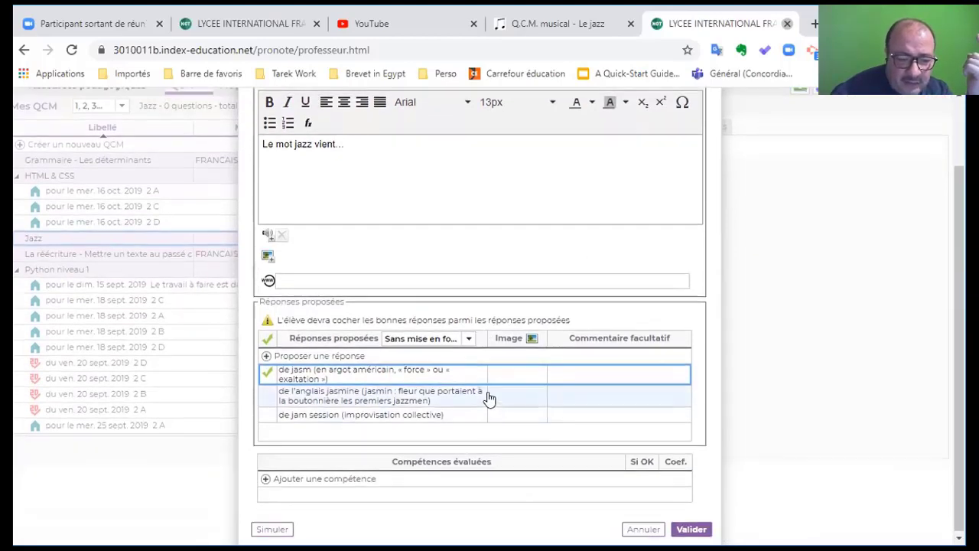
{"action": "scroll", "coordinate": [490, 398], "scroll_direction": "up", "scroll_amount": 1}
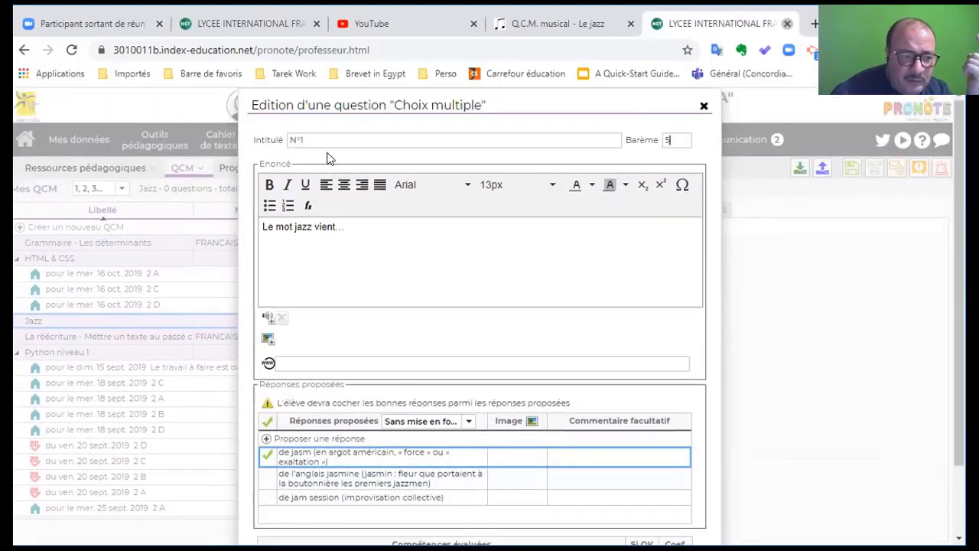
{"action": "scroll", "coordinate": [342, 381], "scroll_direction": "down", "scroll_amount": 1}
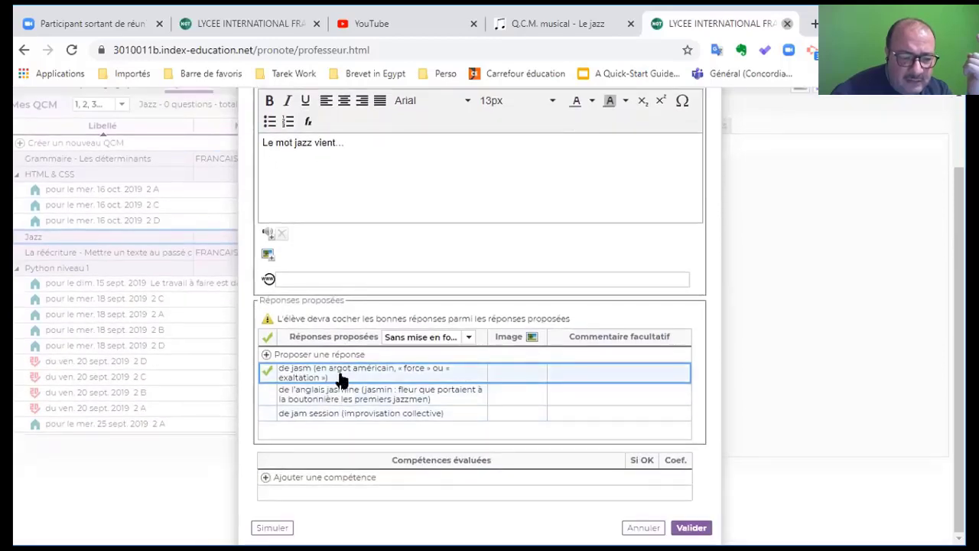
{"action": "left_click", "coordinate": [267, 393]}
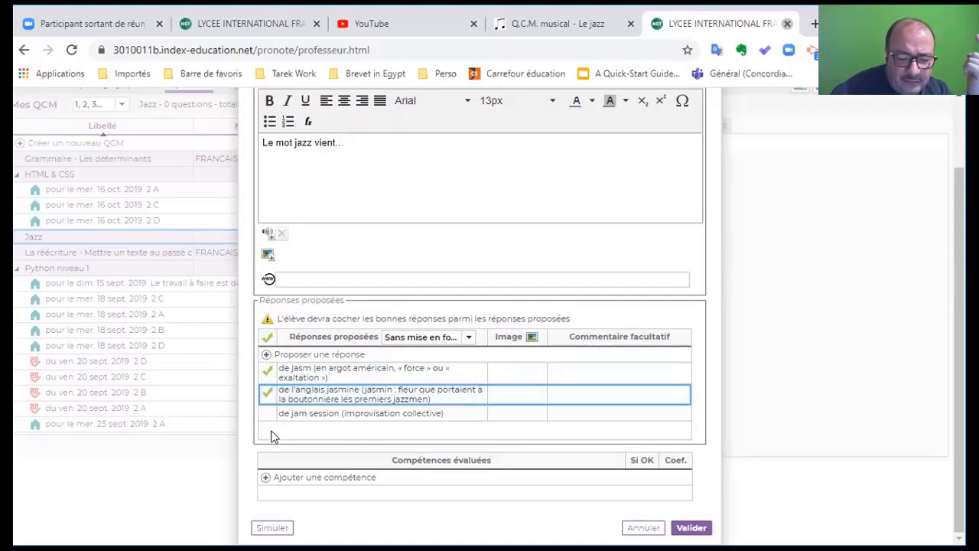
{"action": "left_click", "coordinate": [267, 393]}
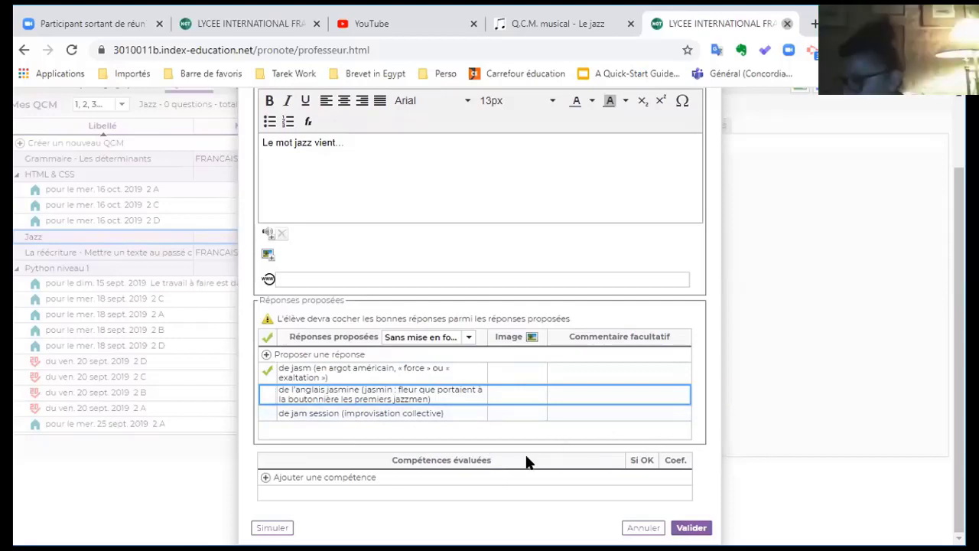
Review question "N°1" from its title to its responses and validate it into the Jazz QCM.
{"action": "scroll", "coordinate": [647, 260], "scroll_direction": "up", "scroll_amount": 2}
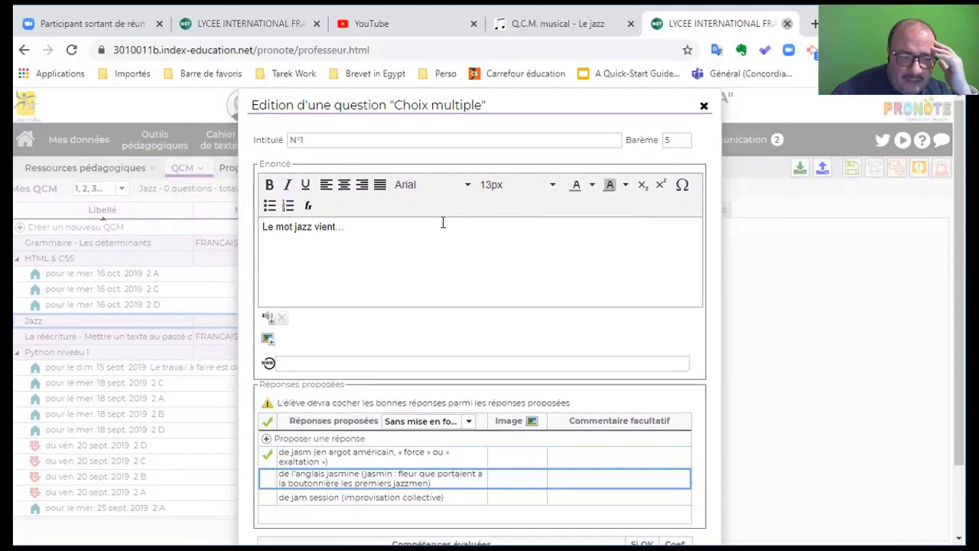
{"action": "scroll", "coordinate": [410, 344], "scroll_direction": "down", "scroll_amount": 2}
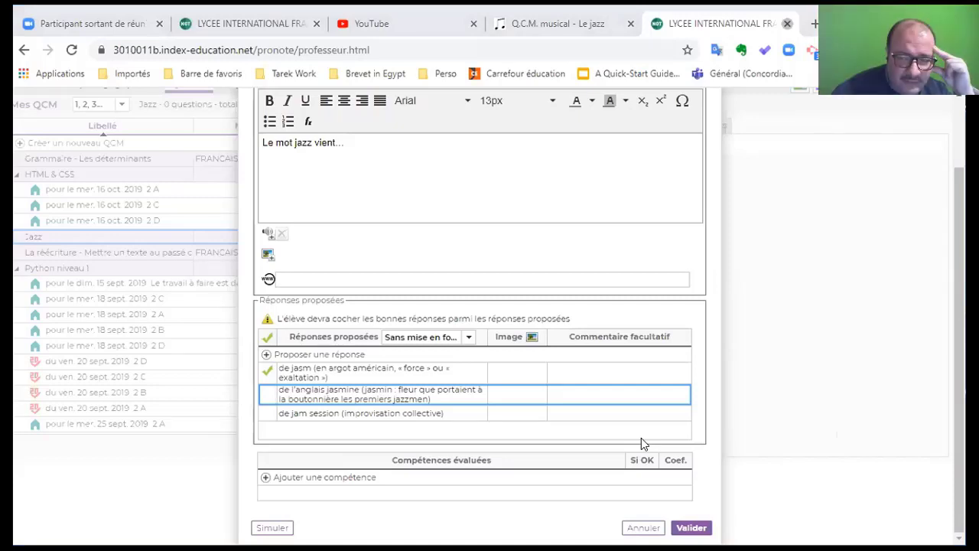
{"action": "scroll", "coordinate": [770, 296], "scroll_direction": "up", "scroll_amount": 1}
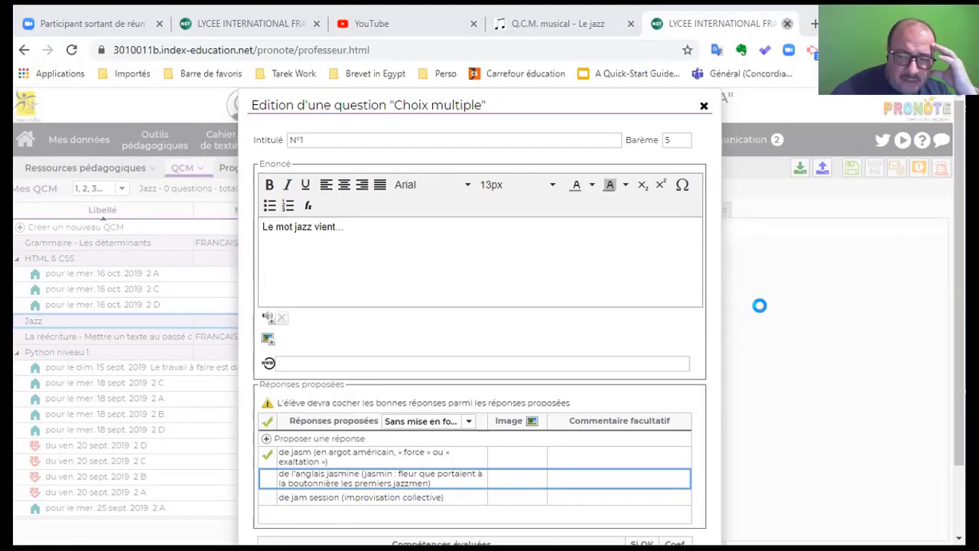
{"action": "scroll", "coordinate": [708, 298], "scroll_direction": "down", "scroll_amount": 1}
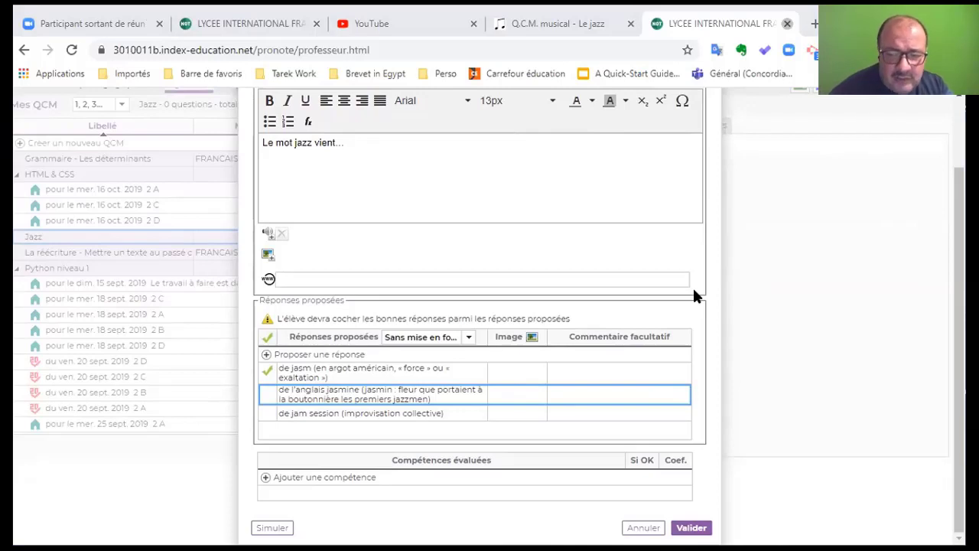
{"action": "left_click", "coordinate": [691, 528]}
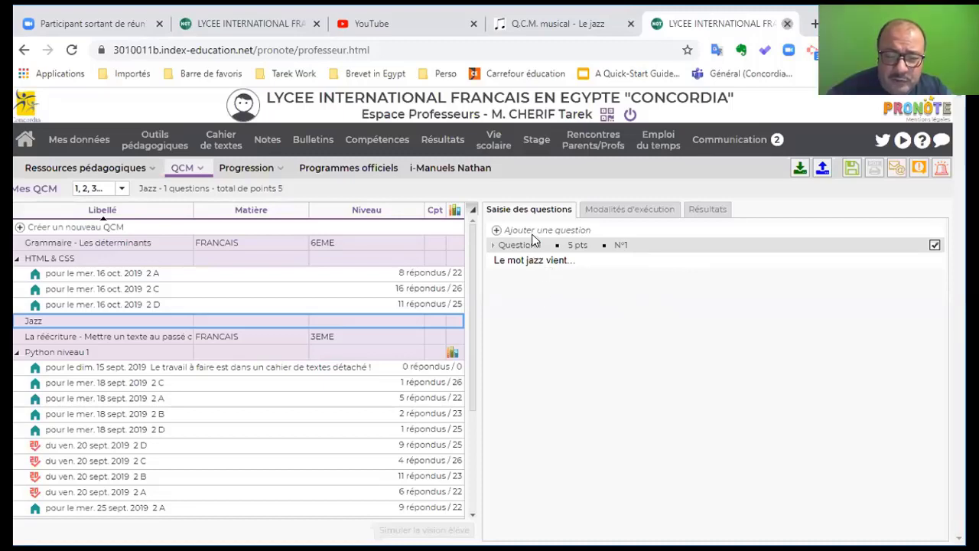
Add a "Choix multiple" question to the Jazz QCM, titled "N°2" with a Barème of 3.
{"action": "left_click", "coordinate": [496, 231]}
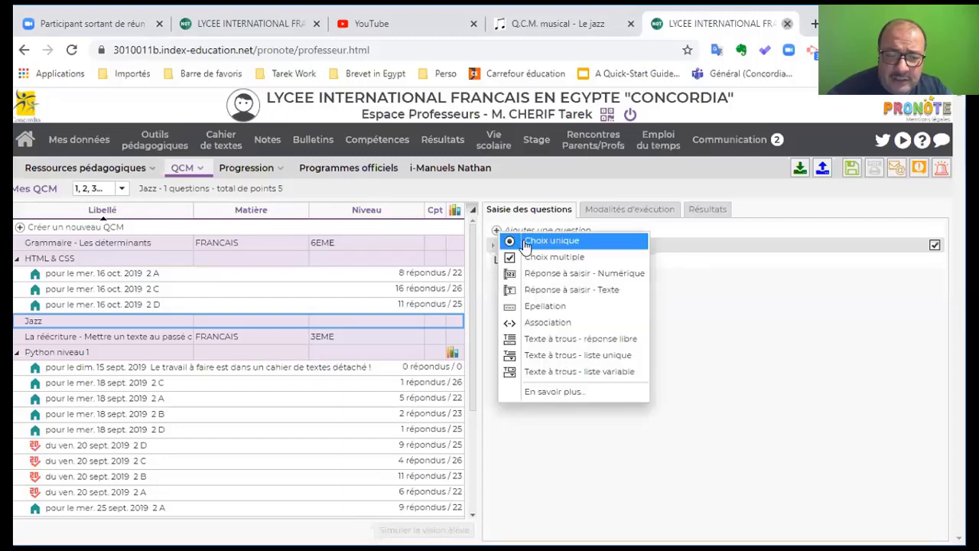
{"action": "left_click", "coordinate": [550, 259]}
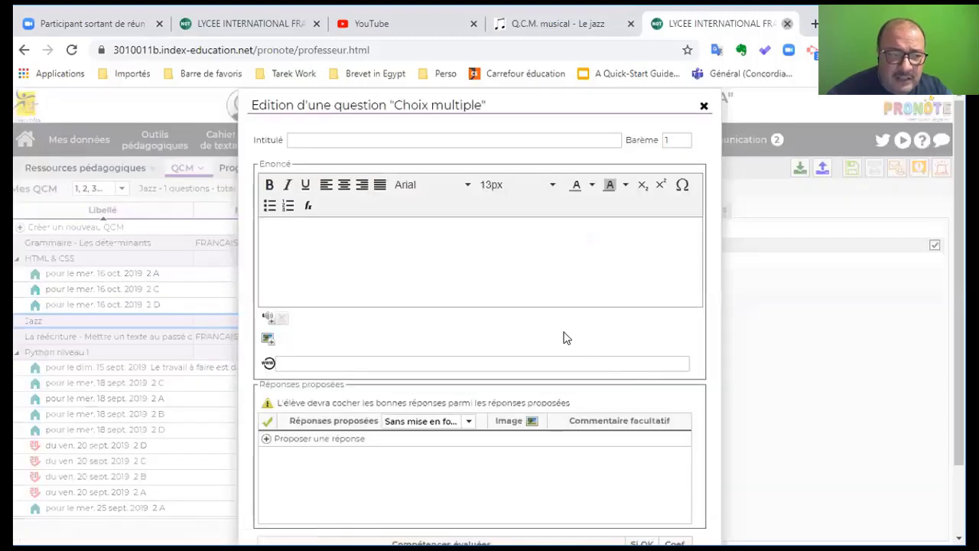
{"action": "left_click", "coordinate": [538, 140]}
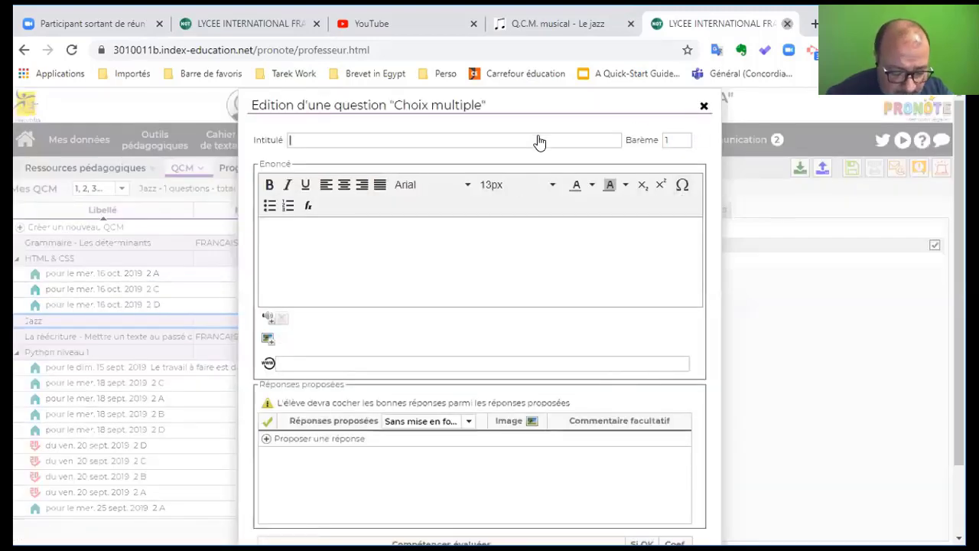
{"action": "type", "text": "N°2"}
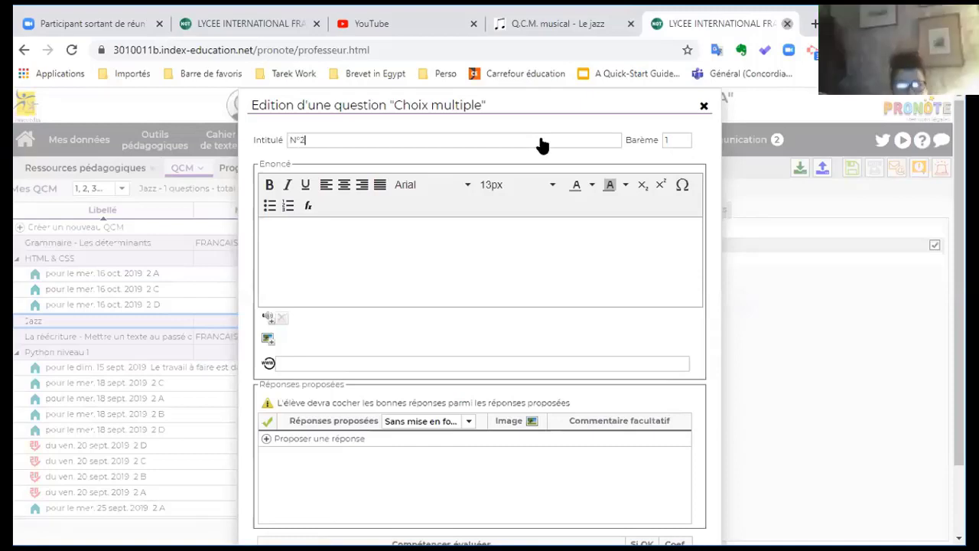
{"action": "left_click", "coordinate": [677, 142]}
{"action": "key", "text": "BackSpace"}
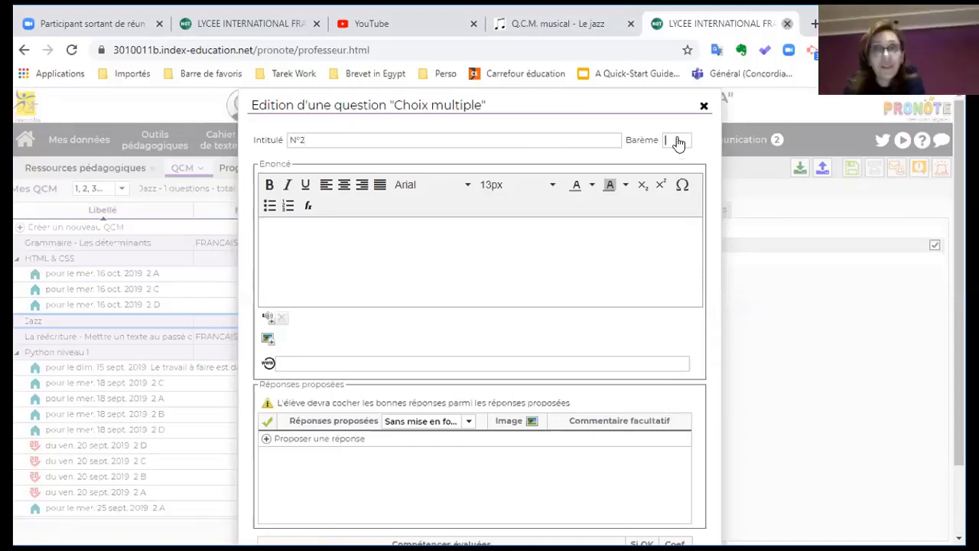
{"action": "type", "text": "3"}
Copy "Le mot jazz a été popularisé en 1917 par…" from the Symphozik quiz into the statement of question N°2.
{"action": "left_click", "coordinate": [542, 240]}
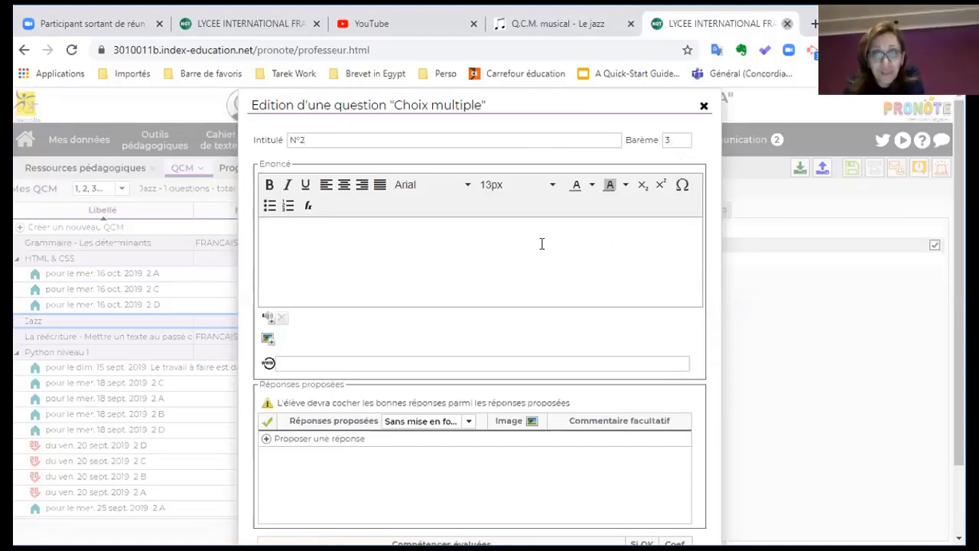
{"action": "left_click", "coordinate": [595, 24]}
{"action": "scroll", "coordinate": [337, 233], "scroll_direction": "down", "scroll_amount": 3}
{"action": "left_click", "coordinate": [180, 221]}
{"action": "triple_click", "coordinate": [180, 221]}
{"action": "key", "text": "ctrl+c"}
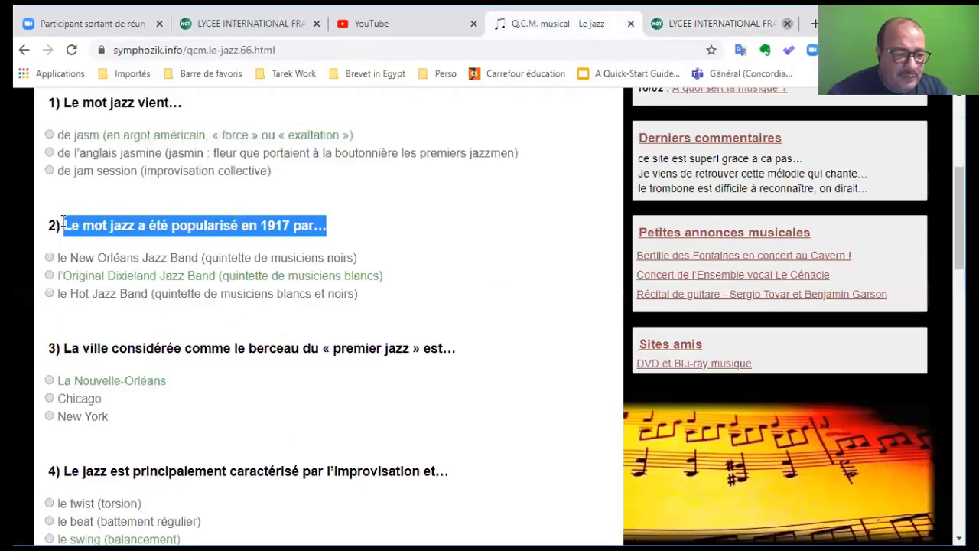
{"action": "left_click", "coordinate": [674, 29]}
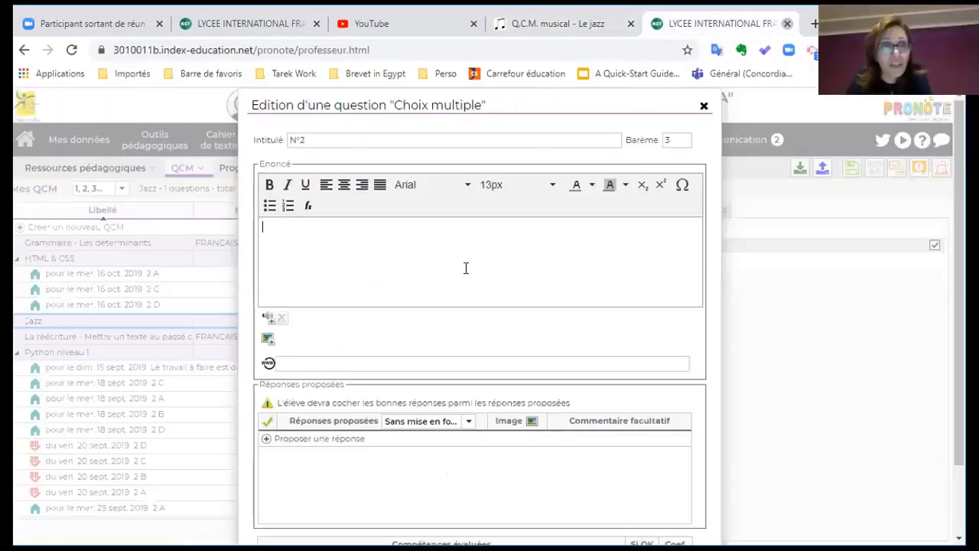
{"action": "key", "text": "ctrl+v"}
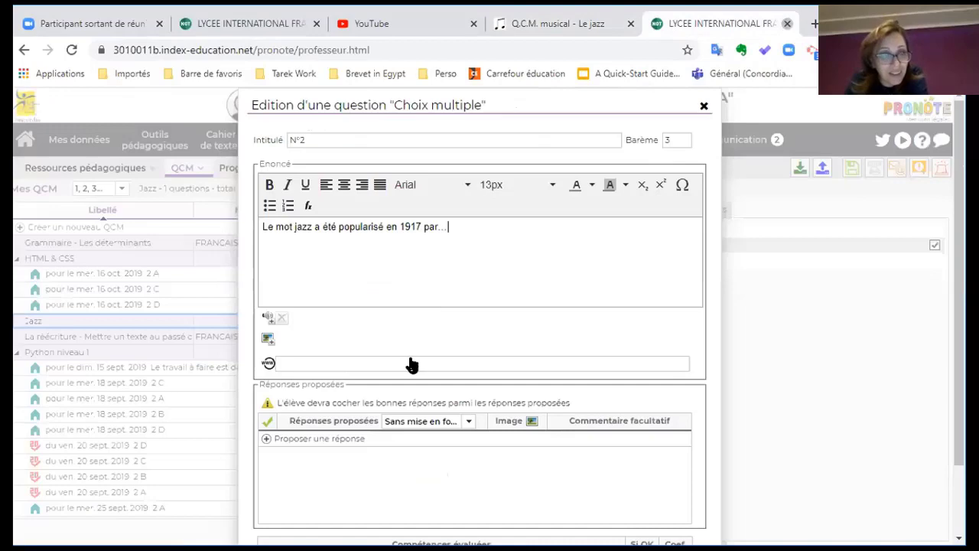
Copy "le New Orléans Jazz Band (quintette de musiciens noirs)" from Symphozik and add it as a proposed response to question N°2.
{"action": "left_click", "coordinate": [319, 438]}
{"action": "left_click", "coordinate": [615, 29]}
{"action": "left_click_drag", "start_coordinate": [365, 264], "coordinate": [51, 252]}
{"action": "key", "text": "ctrl+c"}
{"action": "left_click", "coordinate": [670, 27]}
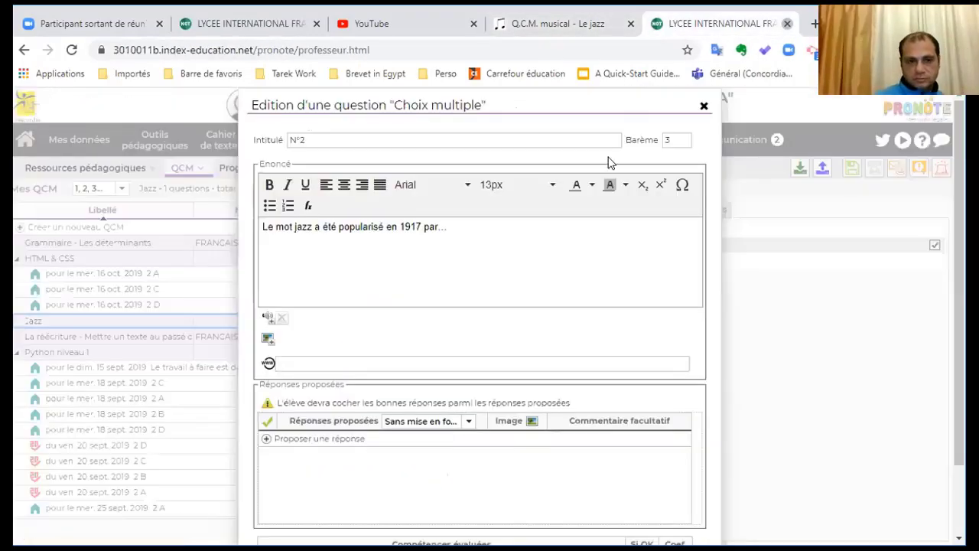
{"action": "left_click", "coordinate": [327, 440]}
{"action": "key", "text": "ctrl+v"}
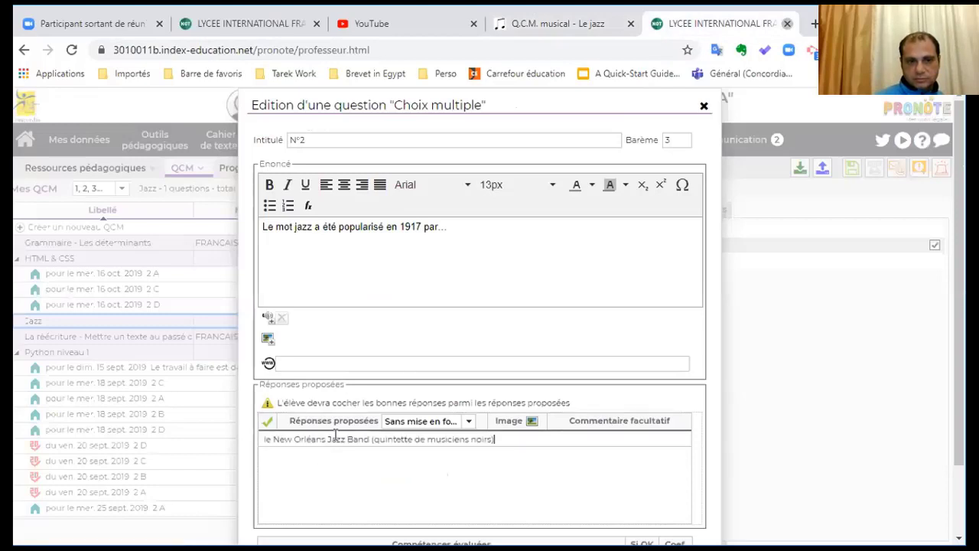
{"action": "key", "text": "Return"}
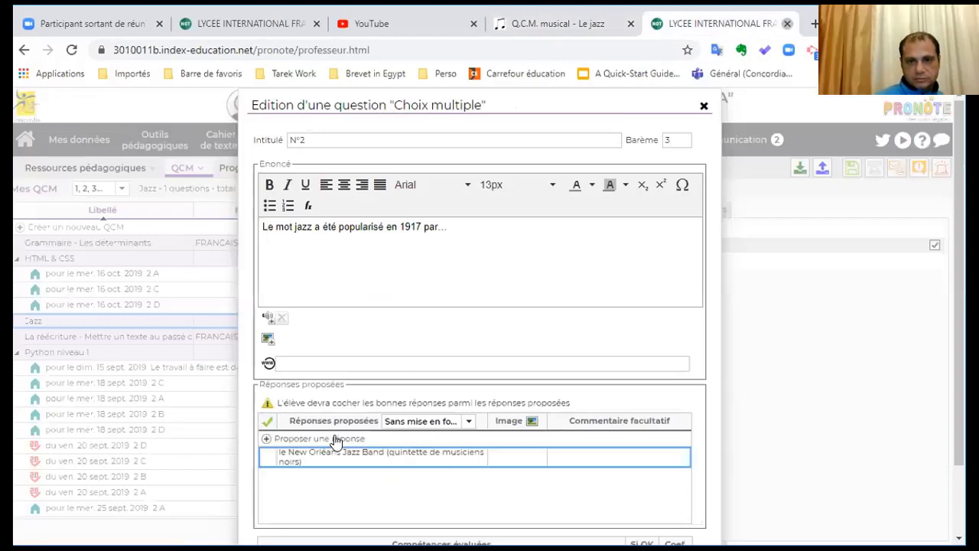
Copy "l'Original Dixieland Jazz Band (quintette de musiciens blancs)" from Symphozik and add it as another proposed response to question N°2.
{"action": "left_click", "coordinate": [528, 29]}
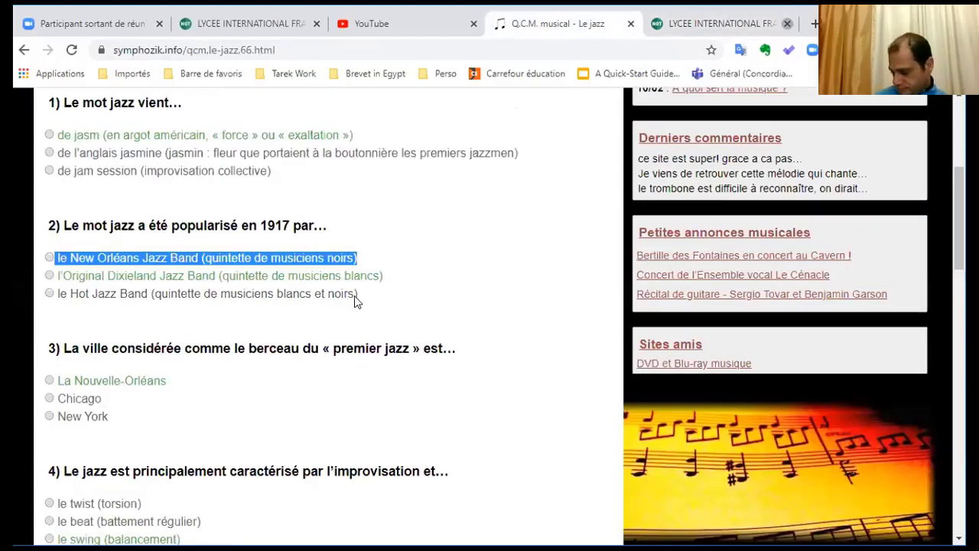
{"action": "left_click_drag", "start_coordinate": [390, 277], "coordinate": [52, 275]}
{"action": "key", "text": "ctrl+c"}
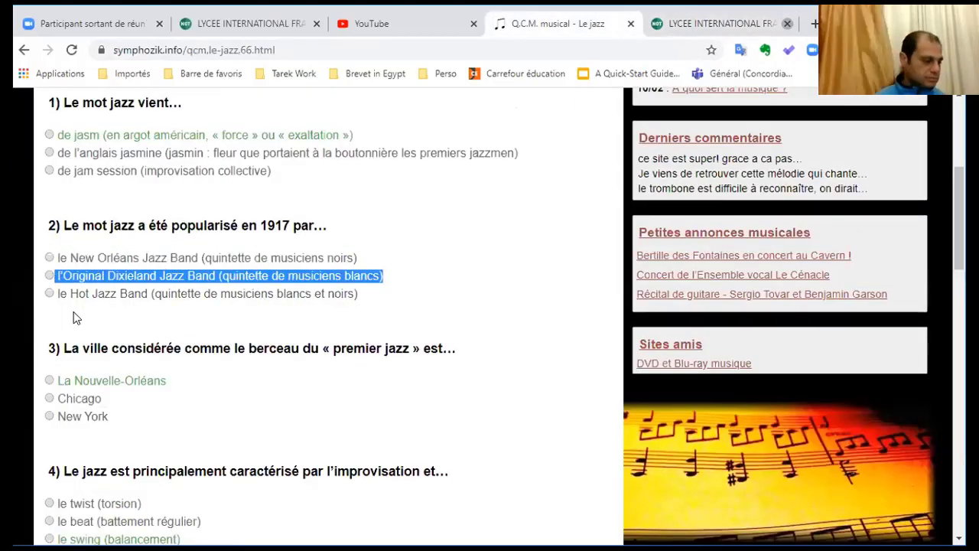
{"action": "left_click", "coordinate": [689, 27]}
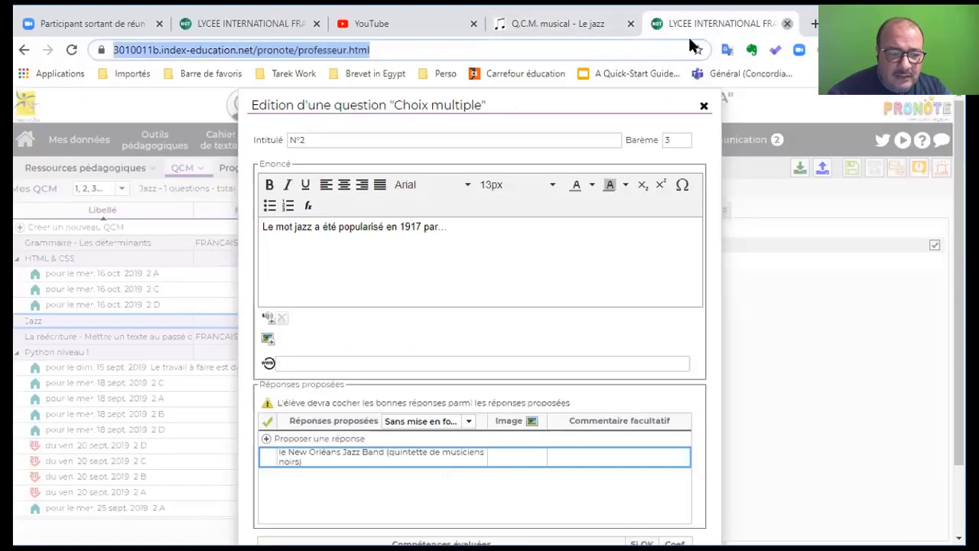
{"action": "left_click", "coordinate": [343, 437]}
{"action": "key", "text": "ctrl+v"}
{"action": "key", "text": "Return"}
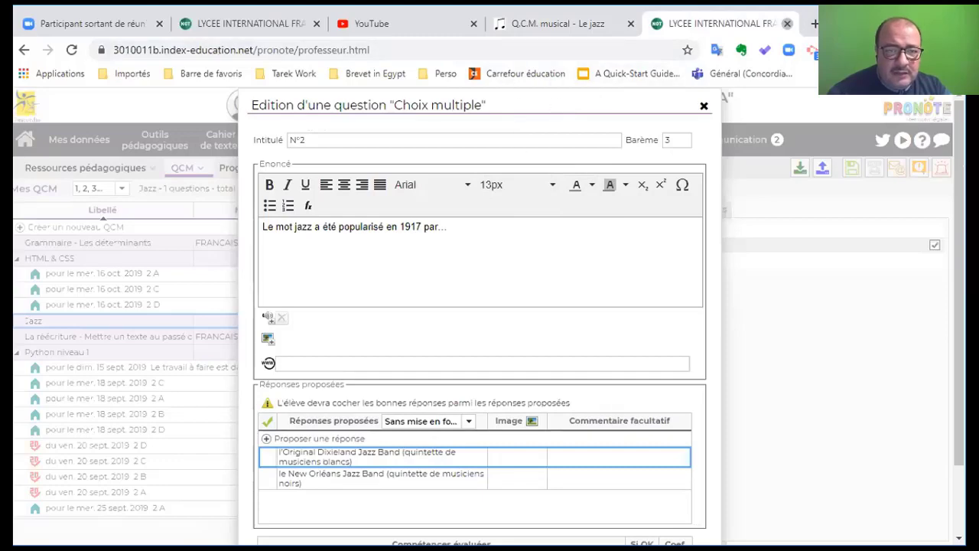
Copy "le Hot Jazz Band (quintette de musiciens blancs et noirs)" from Symphozik and add it as a proposed response to question N°2.
{"action": "left_click", "coordinate": [558, 23]}
{"action": "left_click_drag", "start_coordinate": [358, 294], "coordinate": [52, 295]}
{"action": "key", "text": "ctrl+c"}
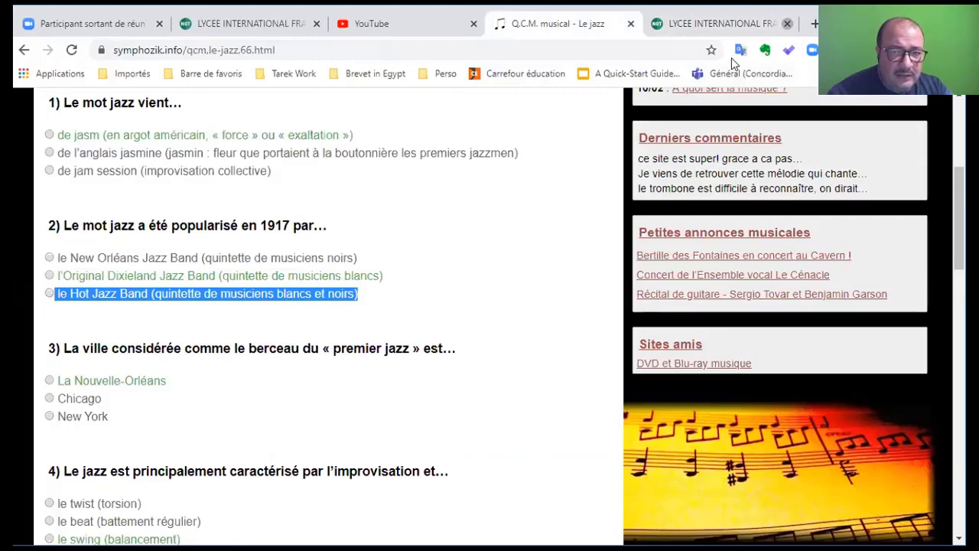
{"action": "left_click", "coordinate": [707, 27]}
{"action": "left_click", "coordinate": [355, 437]}
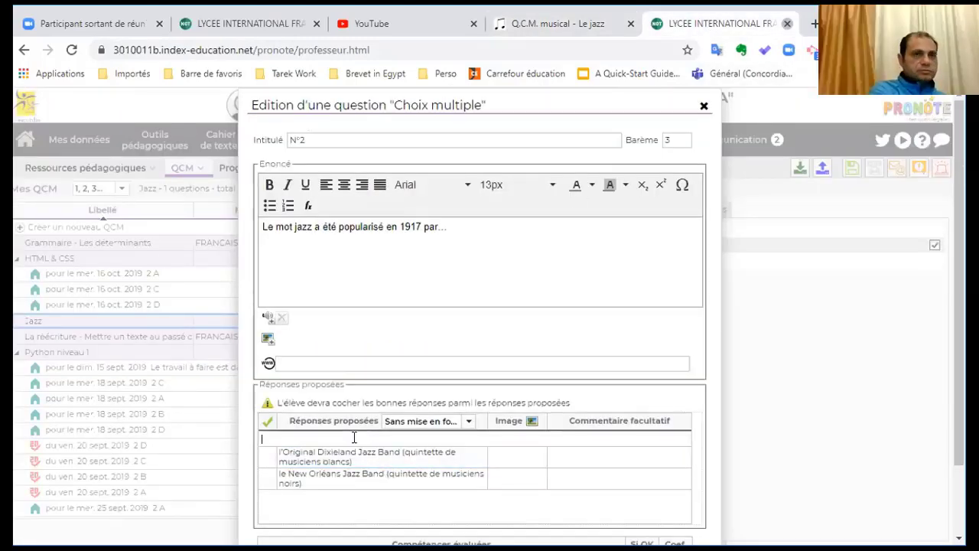
{"action": "key", "text": "ctrl+v"}
{"action": "key", "text": "Return"}
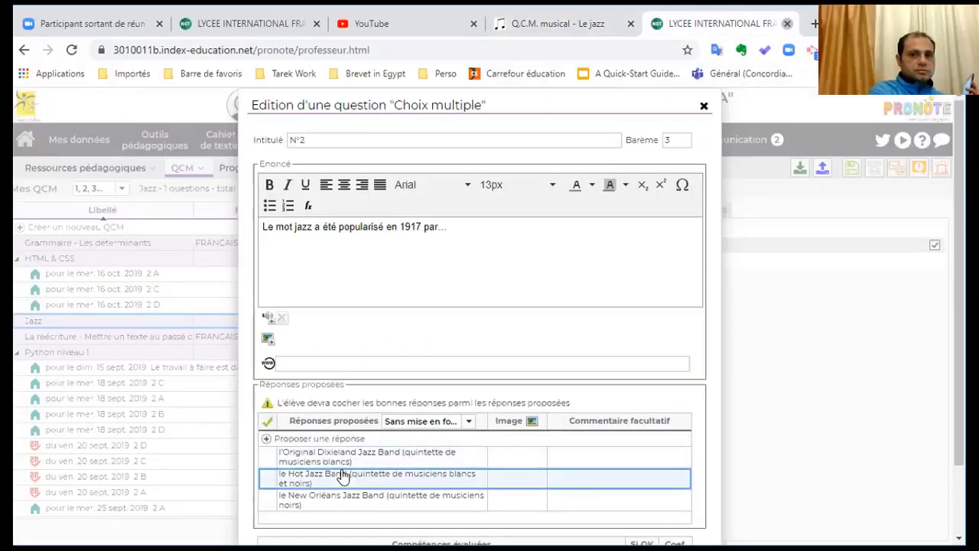
Check the answer on Symphozik, mark "l'Original Dixieland Jazz Band" as the correct response, and validate question N°2.
{"action": "left_click", "coordinate": [567, 31]}
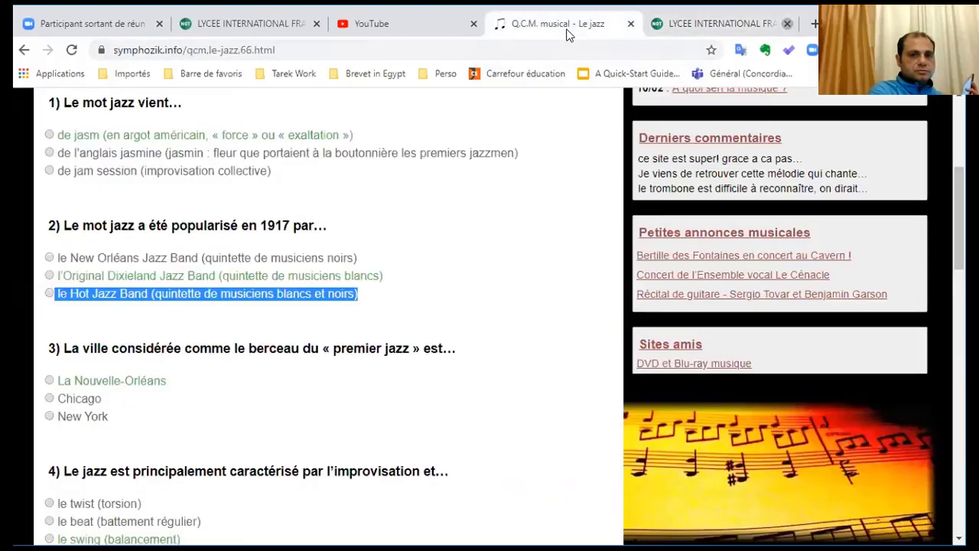
{"action": "left_click", "coordinate": [645, 24]}
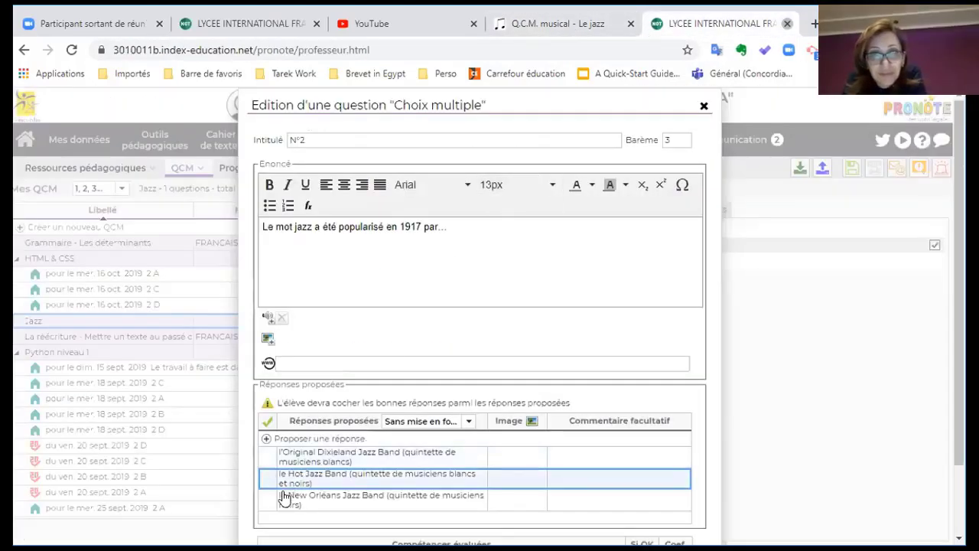
{"action": "left_click", "coordinate": [267, 456]}
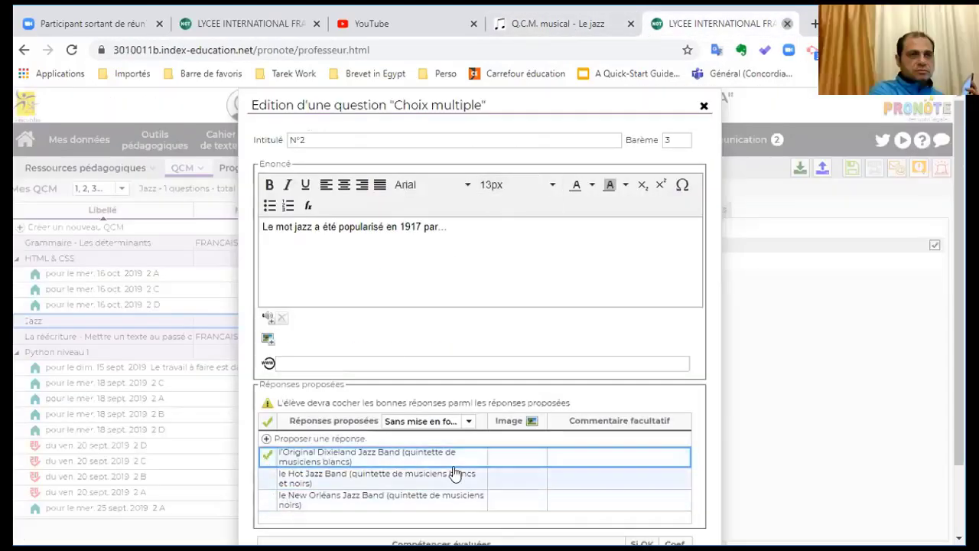
{"action": "scroll", "coordinate": [539, 289], "scroll_direction": "down", "scroll_amount": 2}
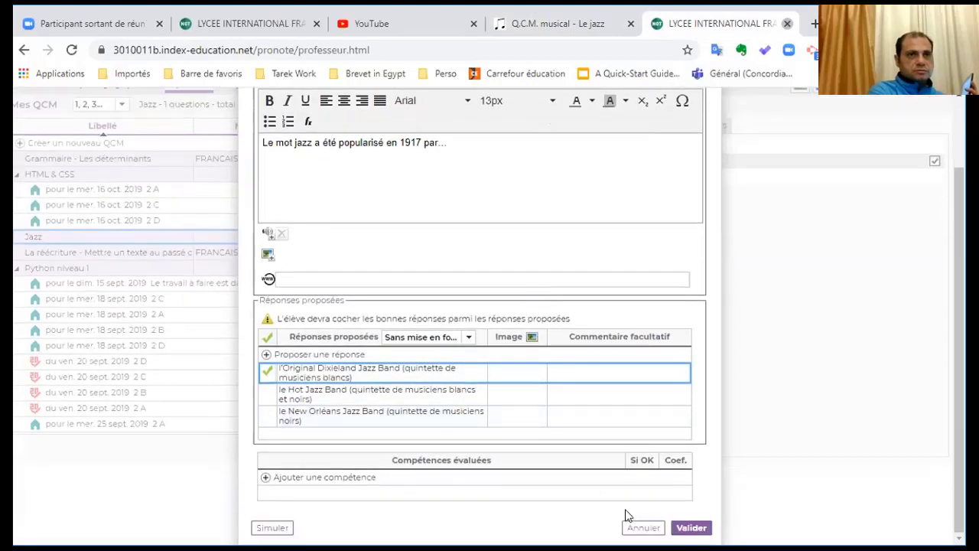
{"action": "left_click", "coordinate": [691, 528]}
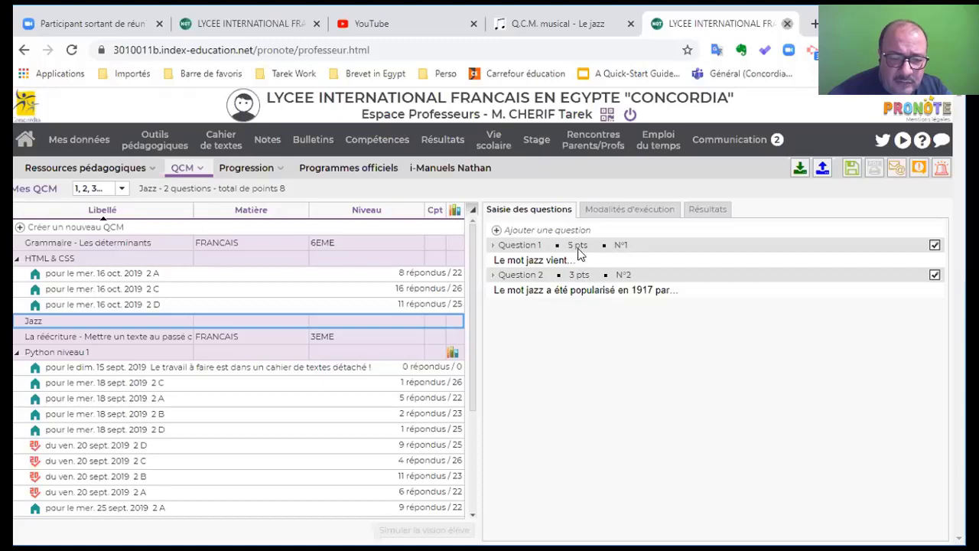
Set the Jazz QCM's execution options to "Sans corrigé", questions shuffled randomly for each student, and proposed responses in mixed order.
{"action": "left_click", "coordinate": [625, 214]}
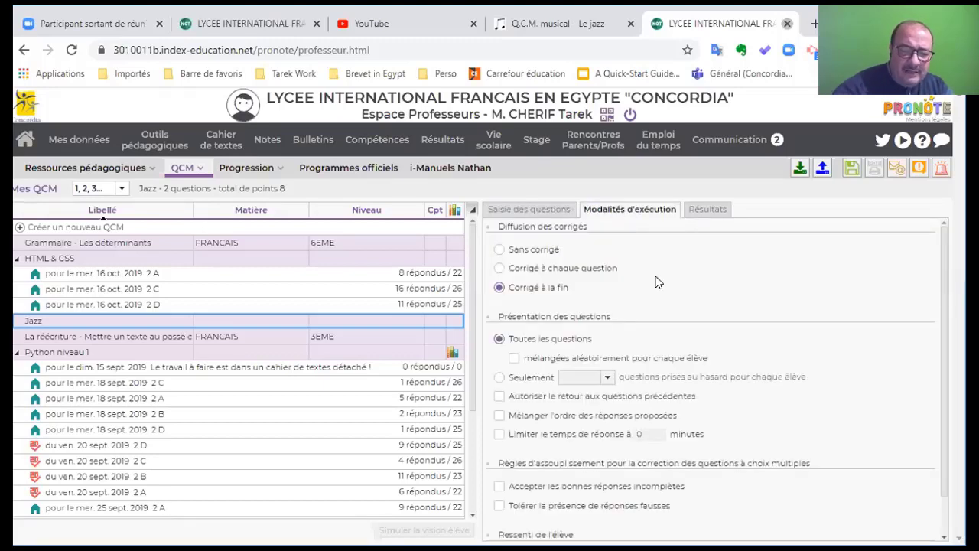
{"action": "left_click", "coordinate": [524, 250]}
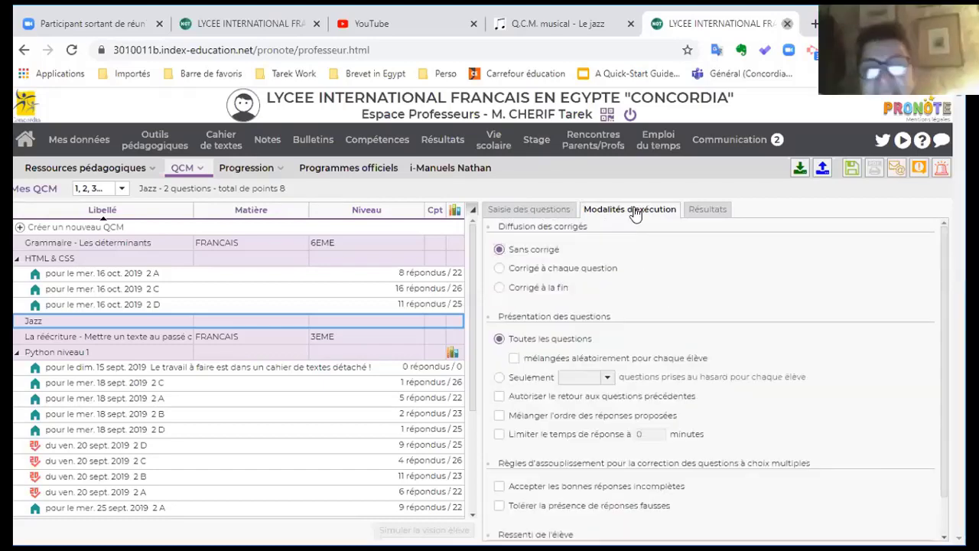
{"action": "scroll", "coordinate": [684, 288], "scroll_direction": "down", "scroll_amount": 1}
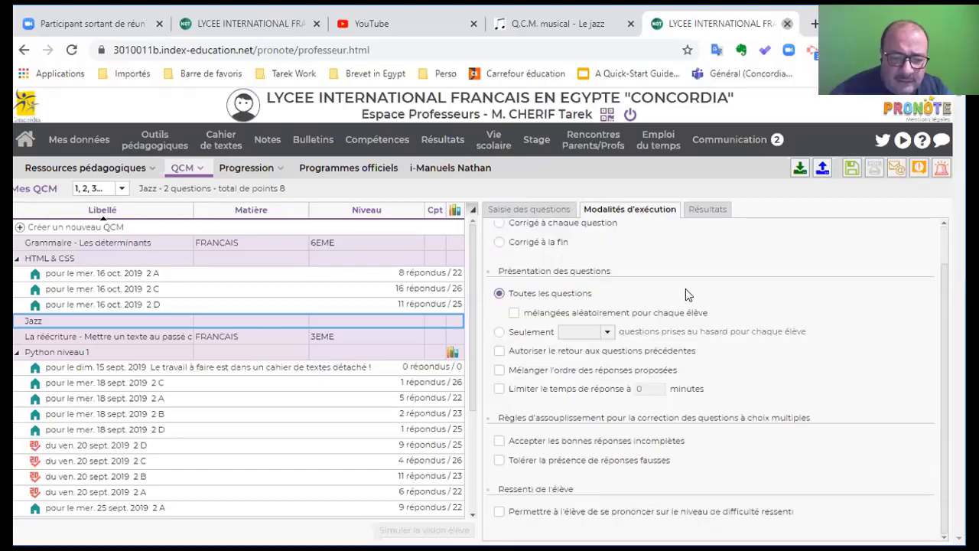
{"action": "left_click", "coordinate": [558, 317]}
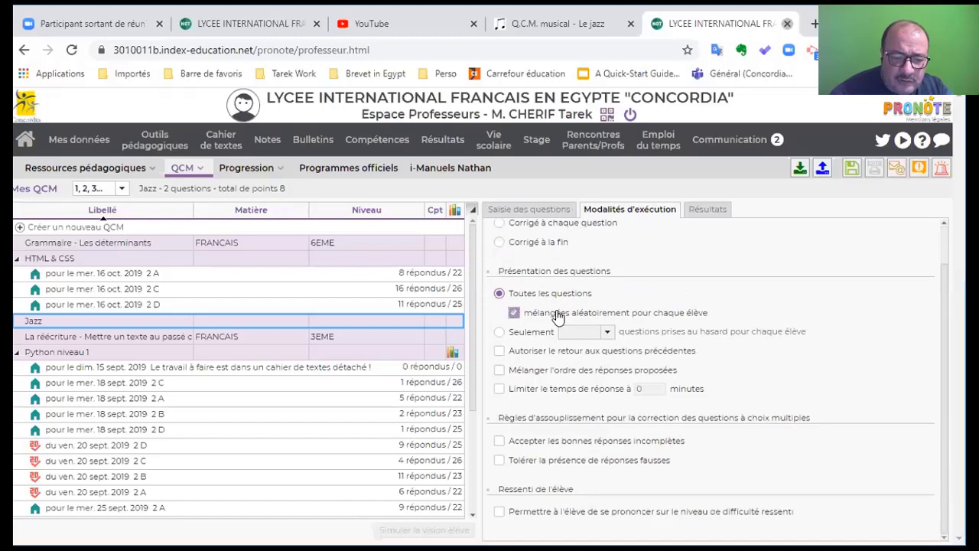
{"action": "left_click", "coordinate": [527, 374]}
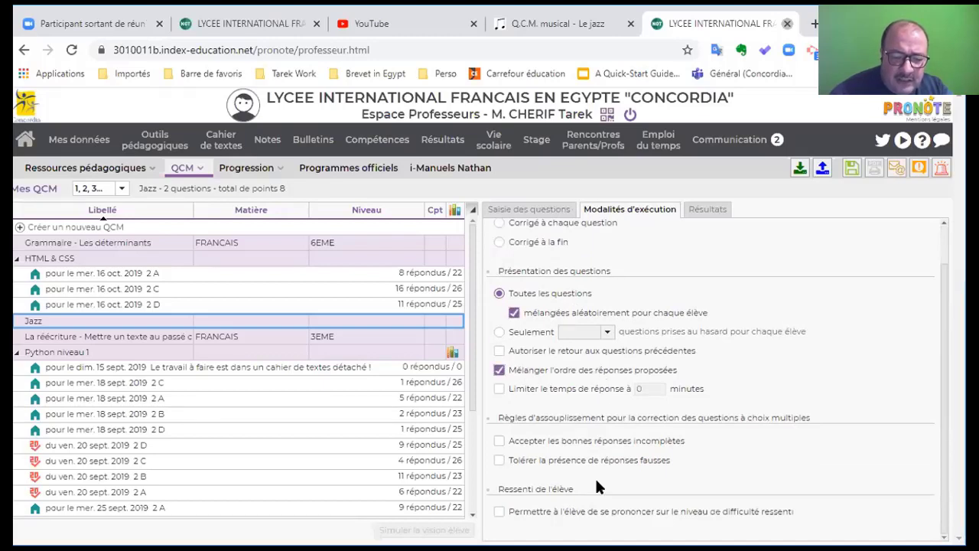
{"action": "scroll", "coordinate": [591, 478], "scroll_direction": "up", "scroll_amount": 1}
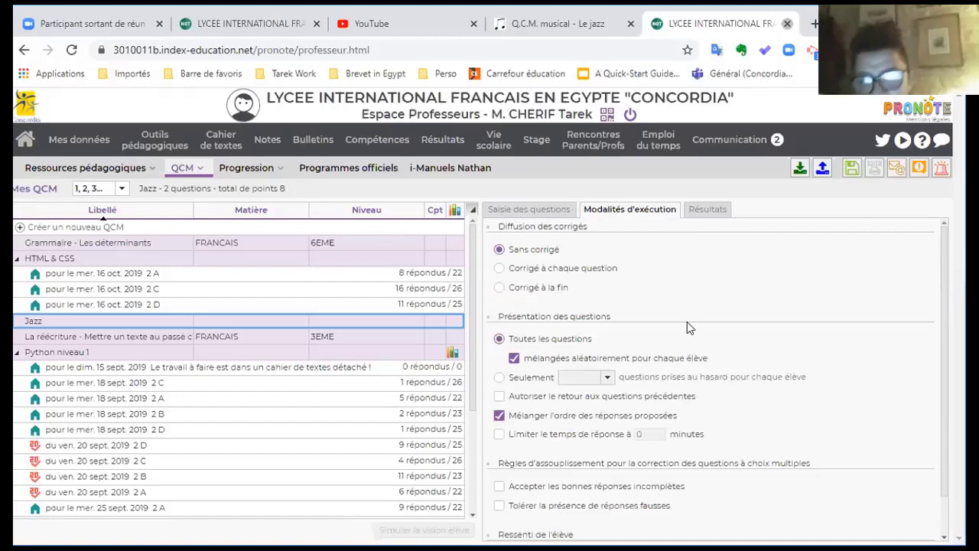
Review the Jazz QCM's results, execution options and question list, and save the QCM.
{"action": "left_click", "coordinate": [710, 214]}
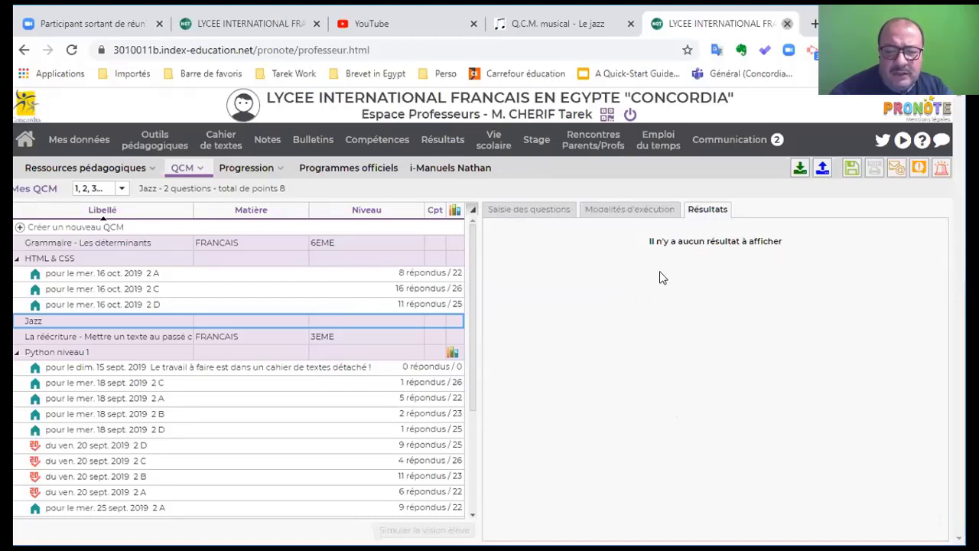
{"action": "left_click", "coordinate": [633, 212]}
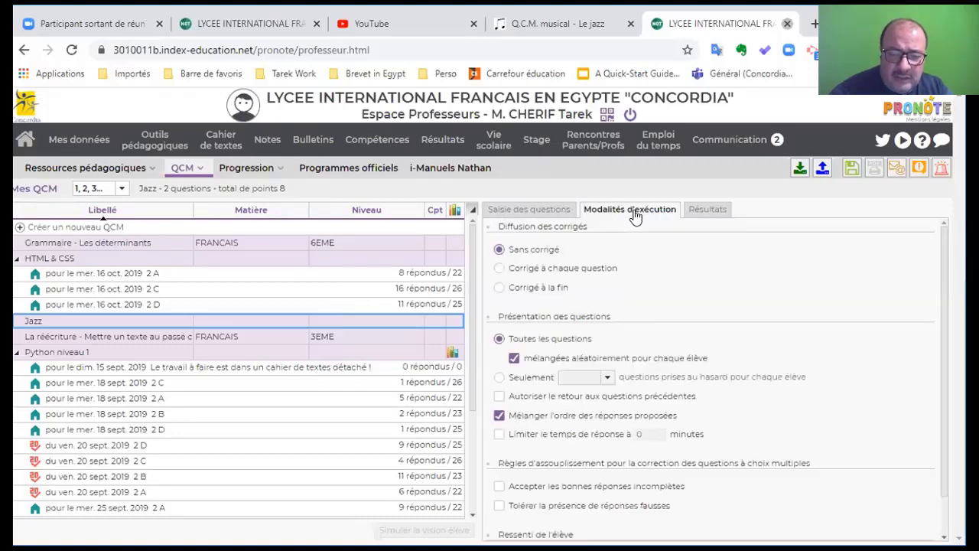
{"action": "scroll", "coordinate": [868, 390], "scroll_direction": "down", "scroll_amount": 1}
{"action": "scroll", "coordinate": [789, 359], "scroll_direction": "up", "scroll_amount": 1}
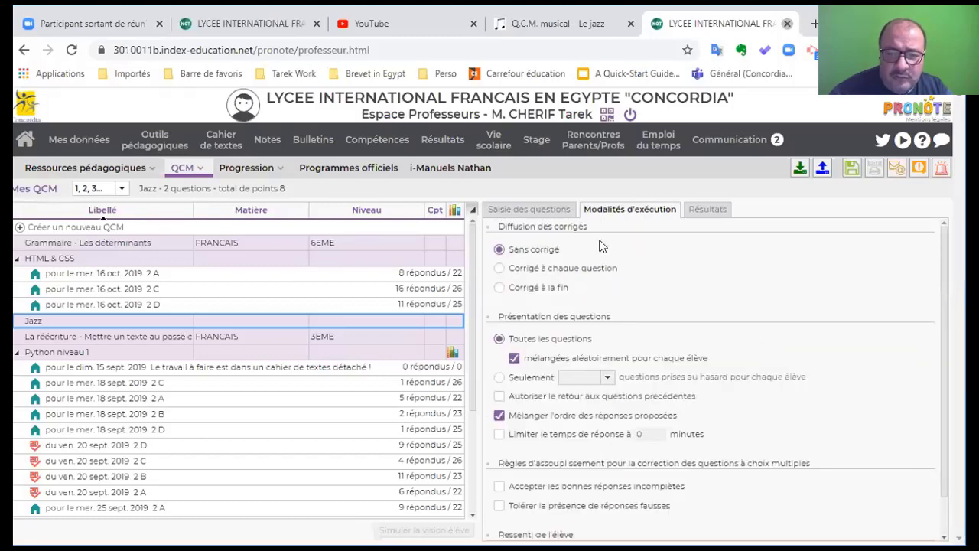
{"action": "left_click", "coordinate": [552, 211]}
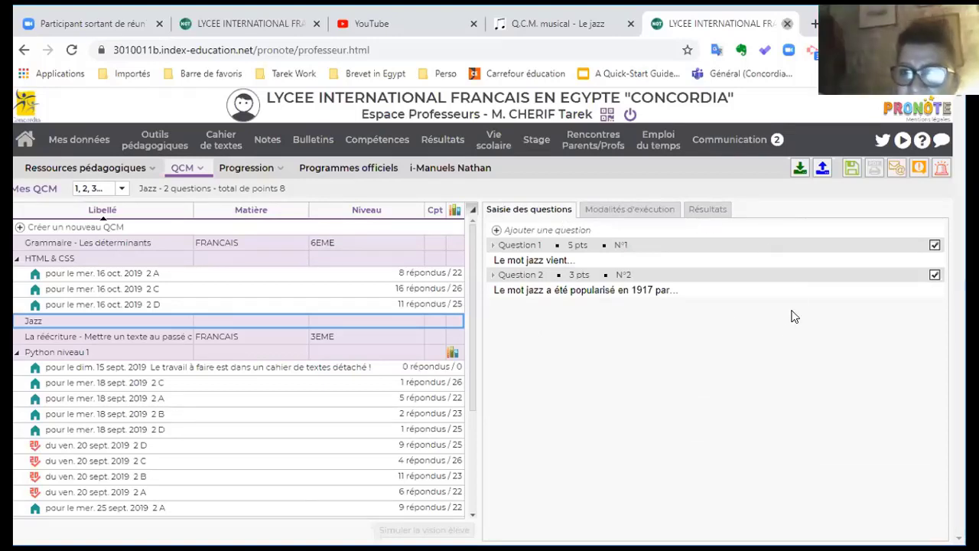
{"action": "left_click", "coordinate": [852, 170]}
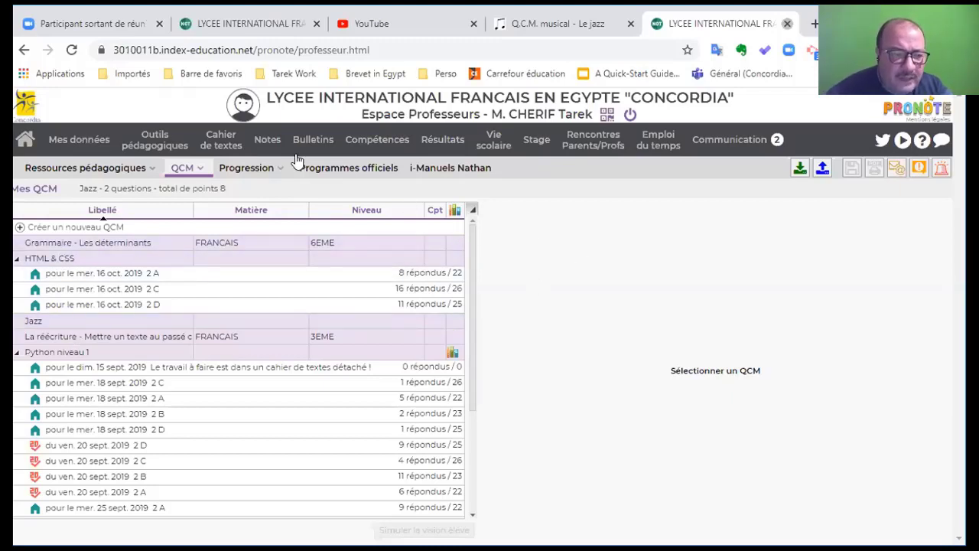
From the home page timetable, open the cahier de textes for the 2 B lesson of Sunday 5 January 2020.
{"action": "left_click", "coordinate": [25, 144]}
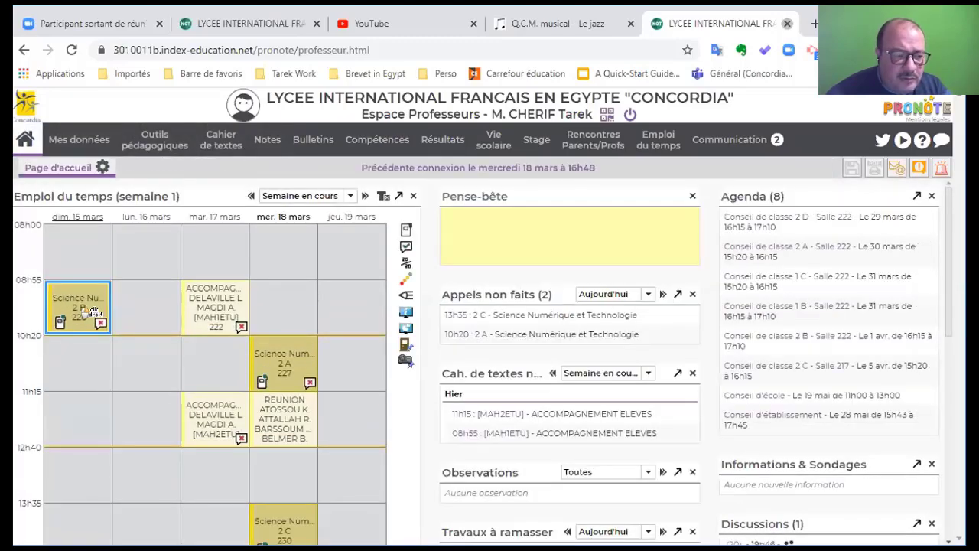
{"action": "left_click", "coordinate": [401, 230]}
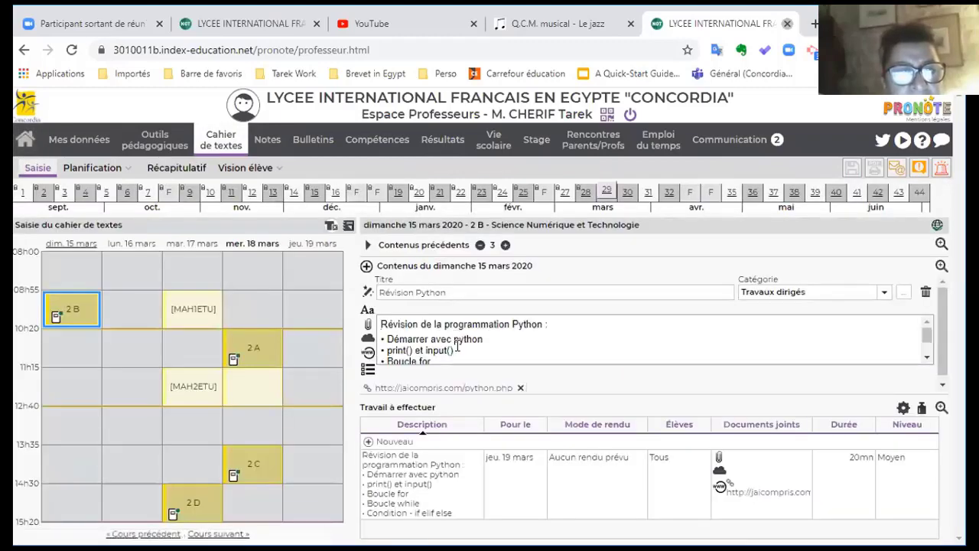
{"action": "left_click", "coordinate": [393, 193]}
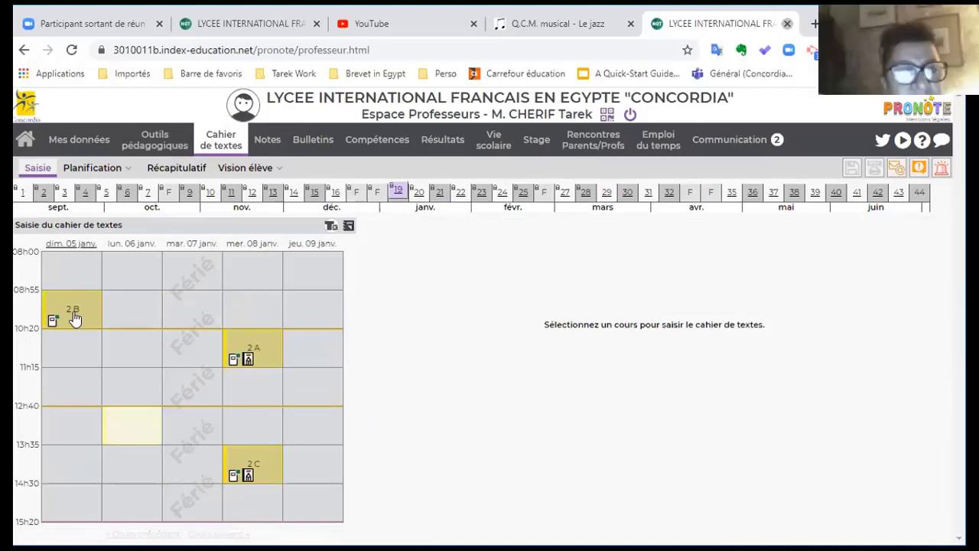
{"action": "left_click", "coordinate": [72, 317]}
Add the Jazz QCM as new work to do for the 2 B lesson.
{"action": "left_click", "coordinate": [387, 442]}
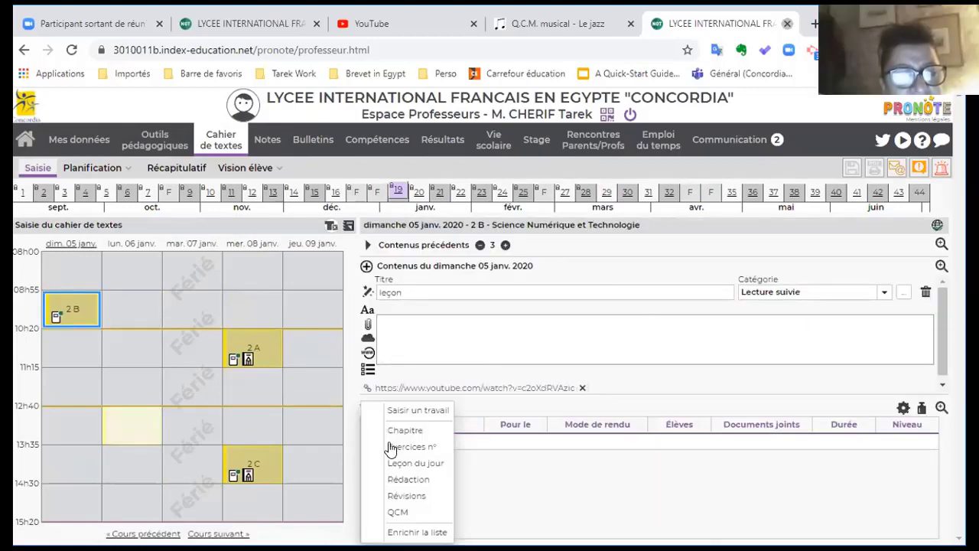
{"action": "left_click", "coordinate": [408, 514]}
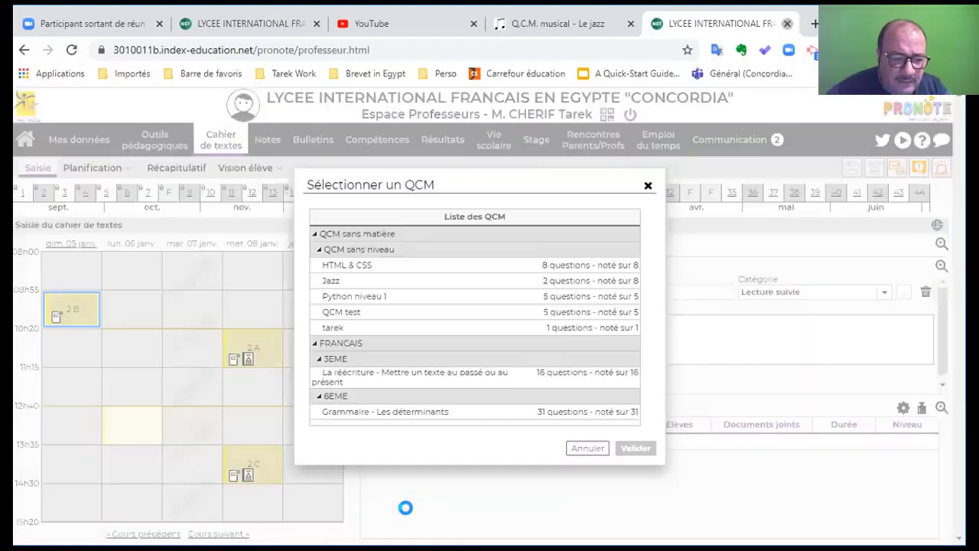
{"action": "left_click", "coordinate": [337, 282]}
{"action": "left_click", "coordinate": [623, 449]}
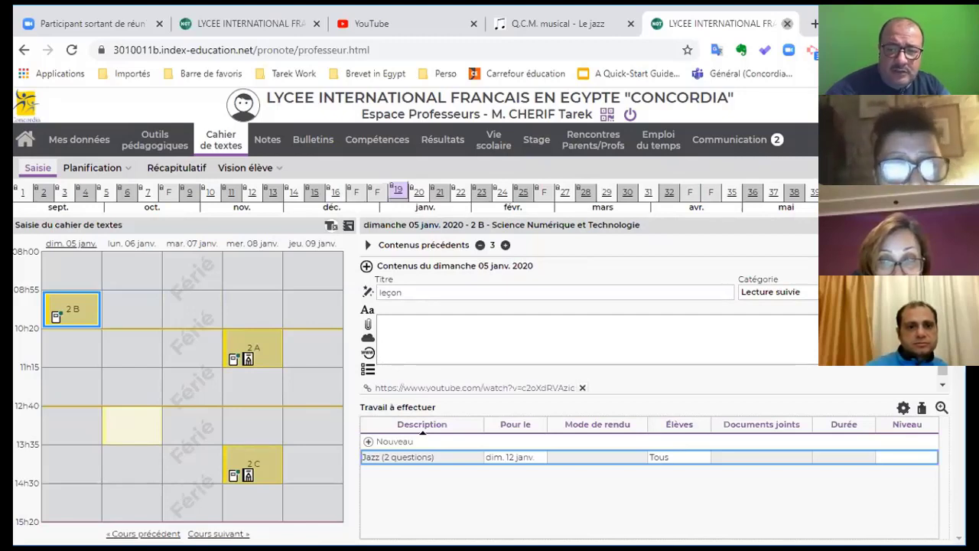
Return to the QCM list and look through the existing QCMs and their class assignments.
{"action": "mouse_move", "coordinate": [142, 143]}
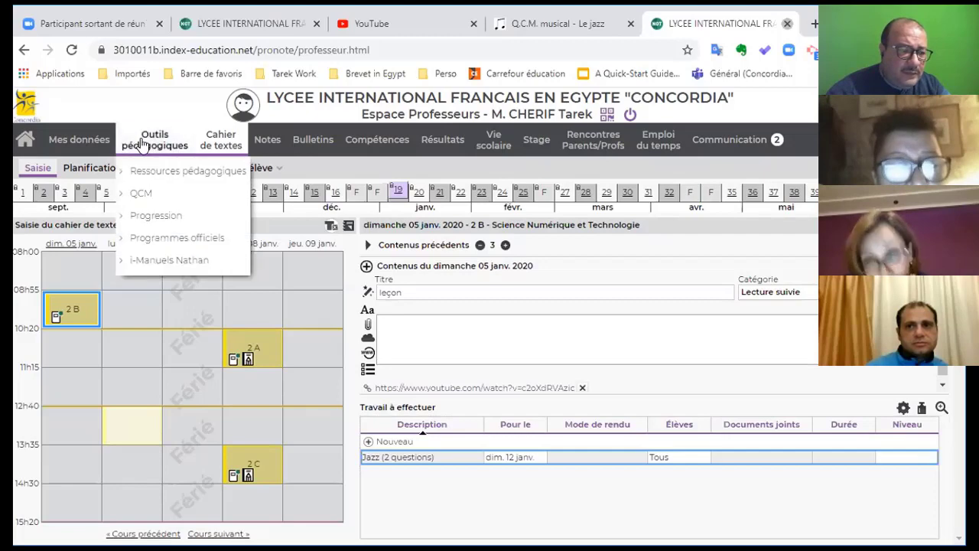
{"action": "left_click", "coordinate": [143, 193]}
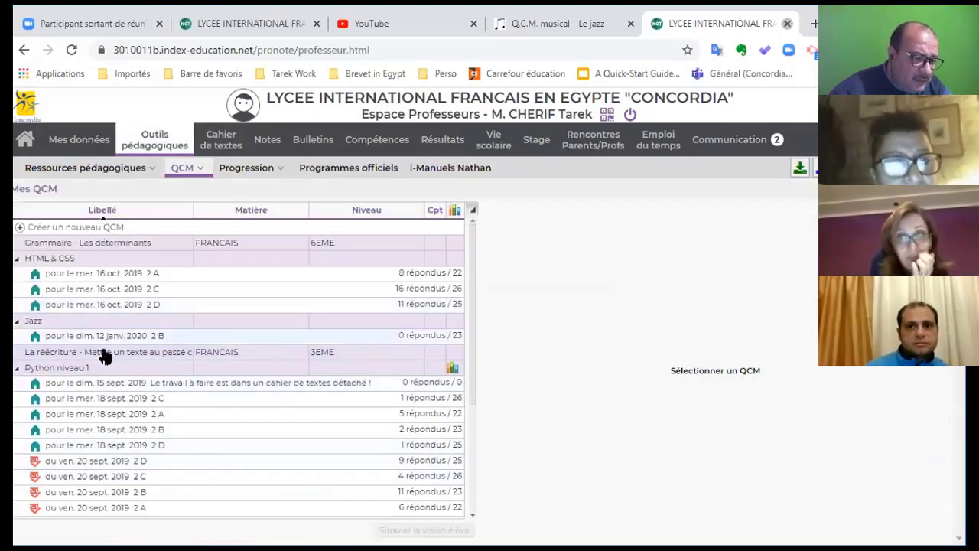
{"action": "scroll", "coordinate": [107, 428], "scroll_direction": "down", "scroll_amount": 5}
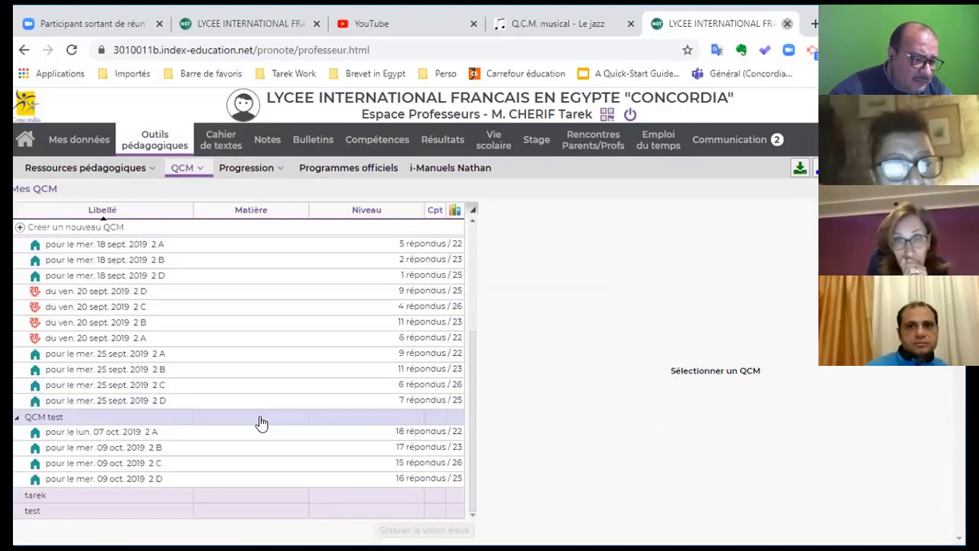
{"action": "left_click", "coordinate": [90, 494]}
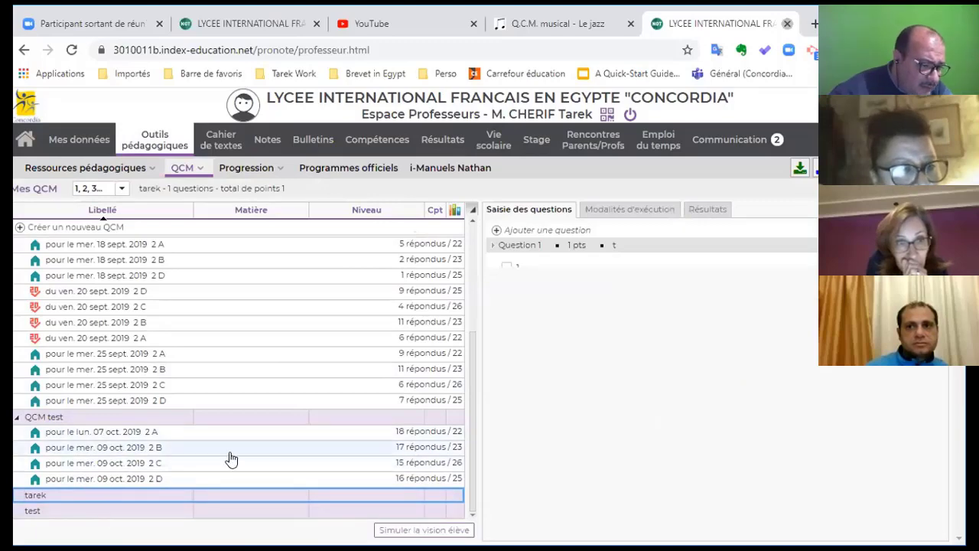
{"action": "scroll", "coordinate": [231, 459], "scroll_direction": "up", "scroll_amount": 2}
{"action": "scroll", "coordinate": [231, 459], "scroll_direction": "up", "scroll_amount": 3}
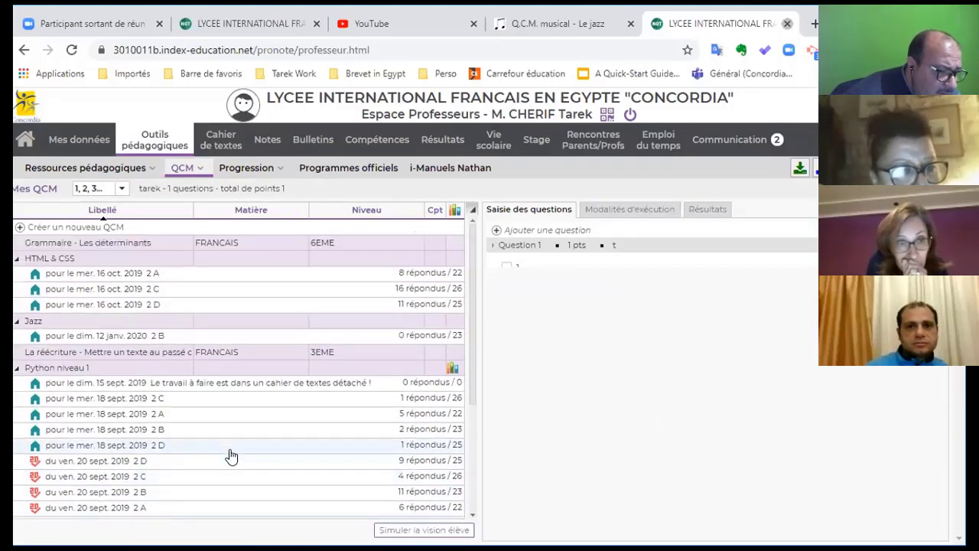
Select the Jazz QCM and review the actions available for it, leaving its name as is.
{"action": "left_click", "coordinate": [150, 325]}
{"action": "left_click", "coordinate": [153, 322]}
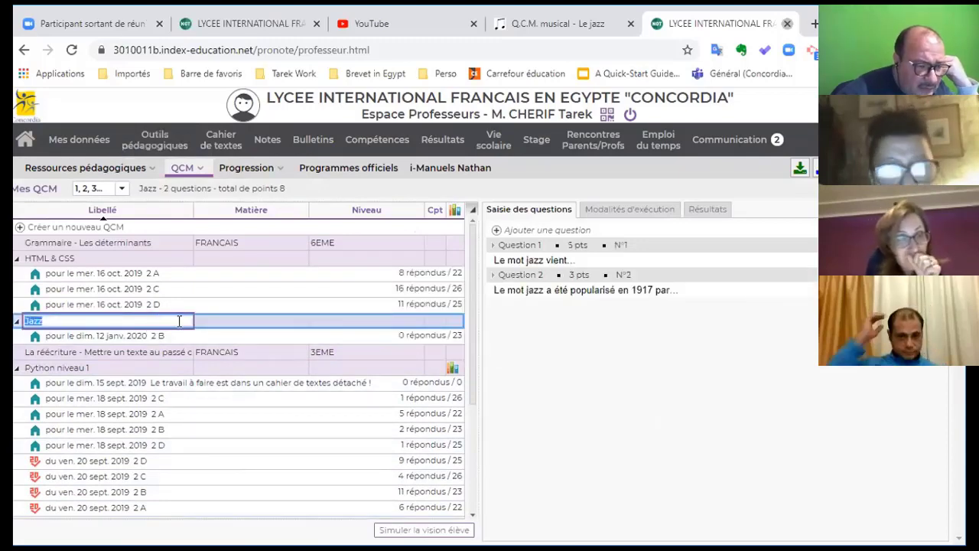
{"action": "right_click", "coordinate": [181, 328]}
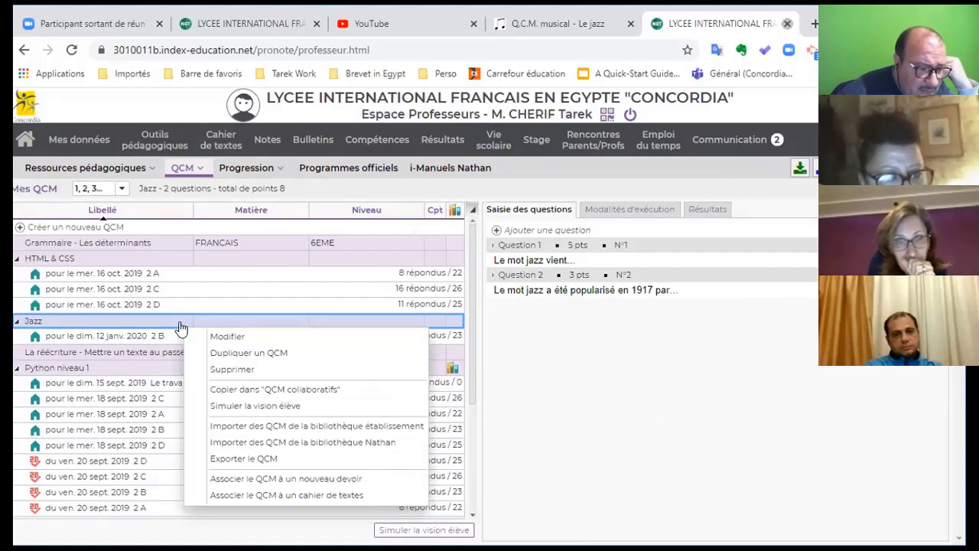
{"action": "left_click", "coordinate": [559, 374]}
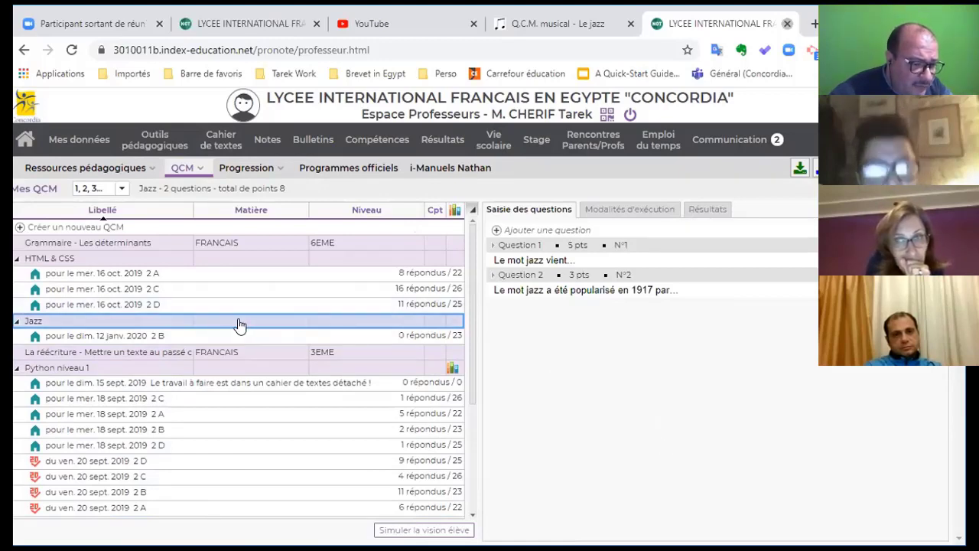
Sort the QCM list by the chart icon column, and reverse that sort order.
{"action": "mouse_move", "coordinate": [201, 173]}
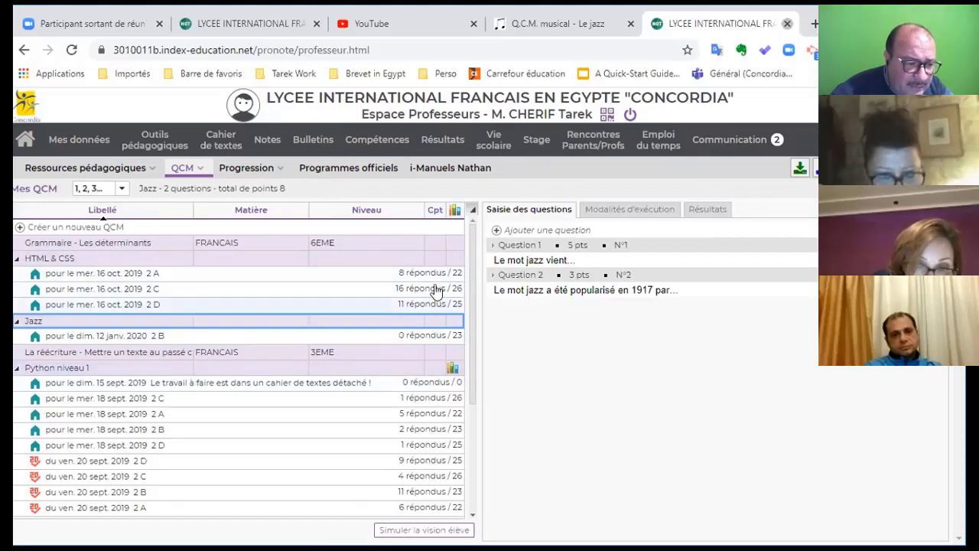
{"action": "left_click_drag", "start_coordinate": [473, 312], "coordinate": [462, 230]}
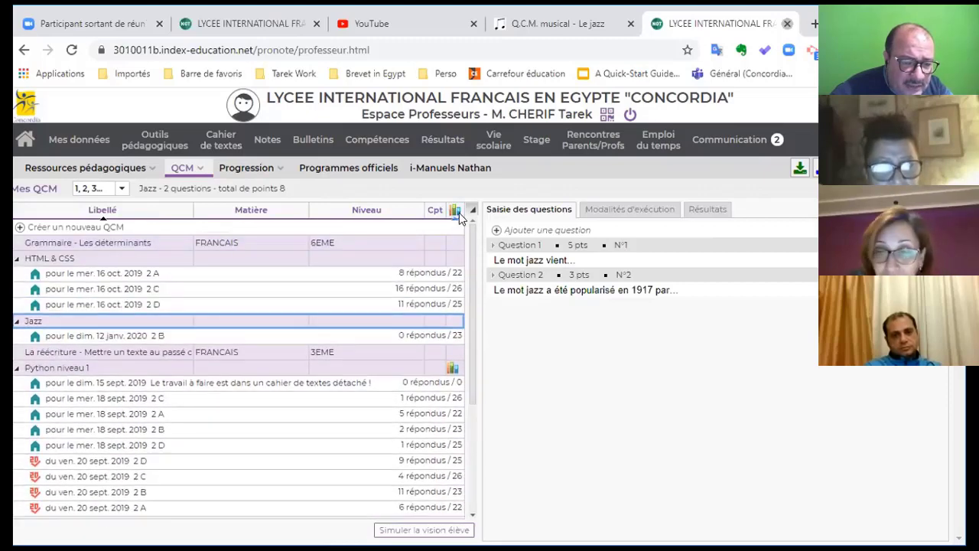
{"action": "left_click", "coordinate": [458, 213]}
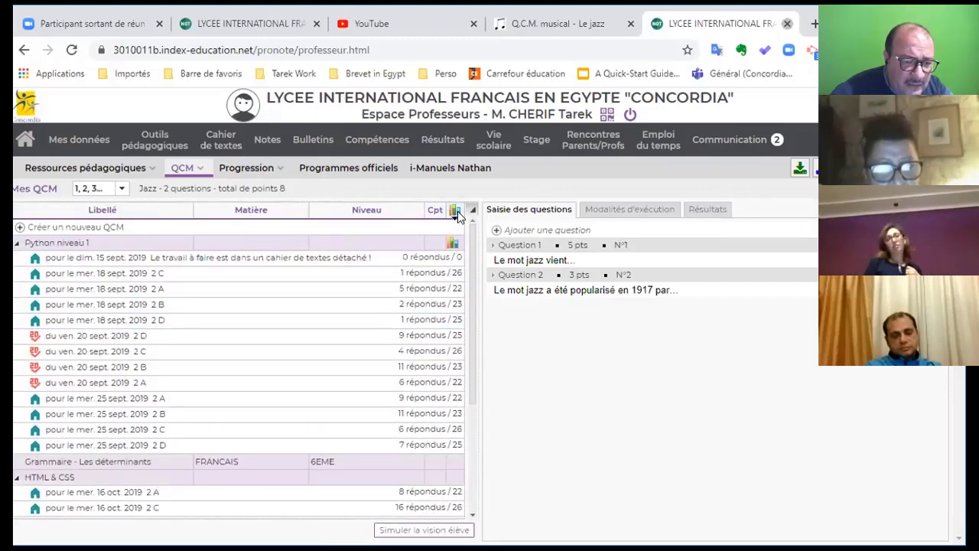
{"action": "left_click", "coordinate": [456, 212]}
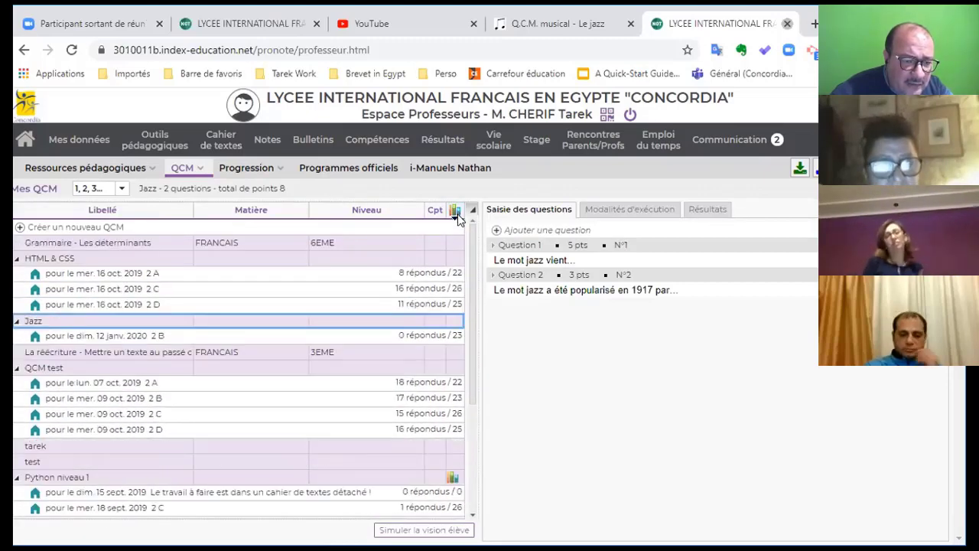
Review the Jazz QCM's options for linking it to a devoir or cahier de textes, and open the HTML & CSS assignment for 2 D.
{"action": "right_click", "coordinate": [287, 327]}
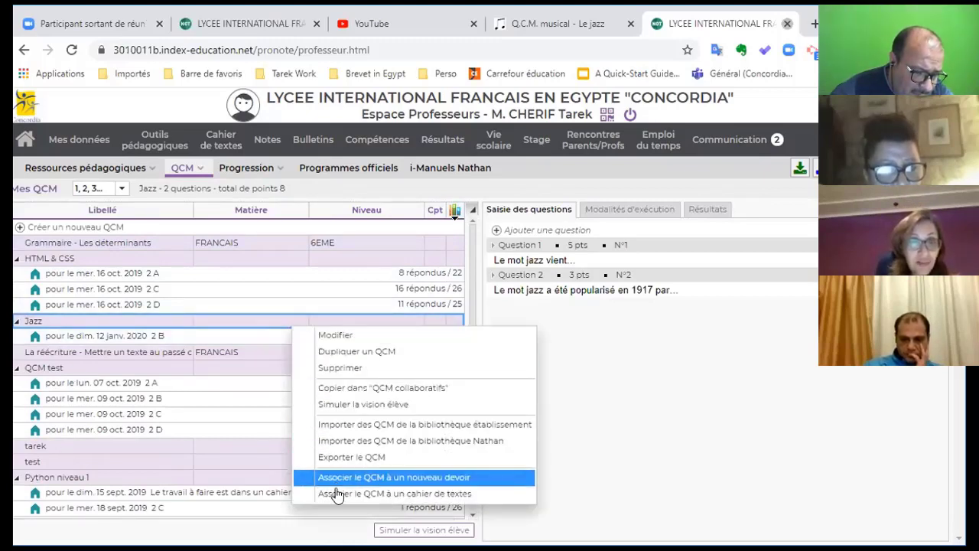
{"action": "left_click", "coordinate": [580, 360]}
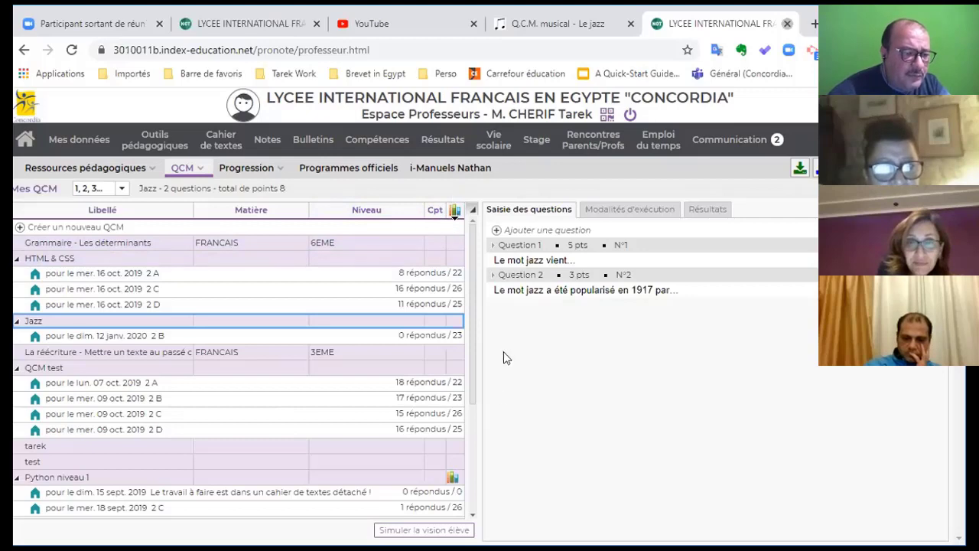
{"action": "left_click", "coordinate": [221, 304]}
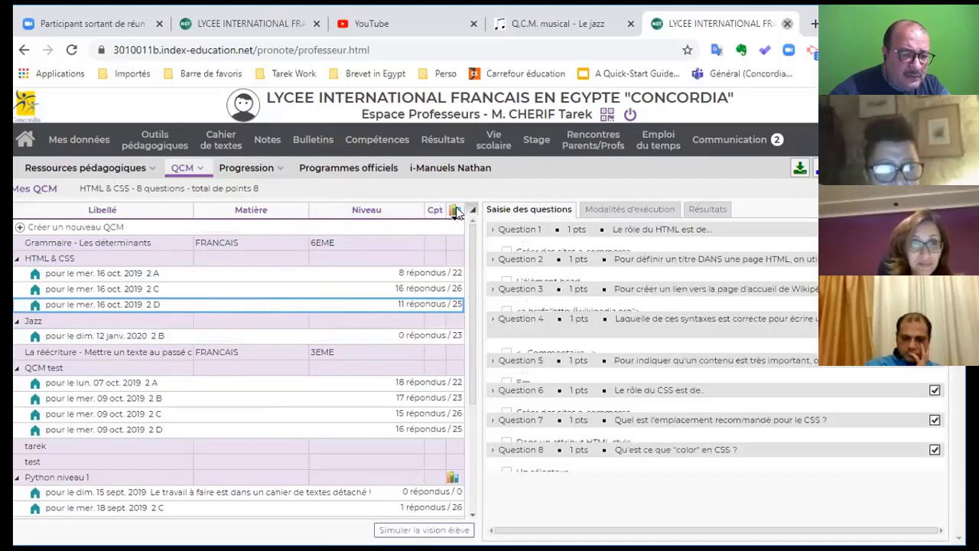